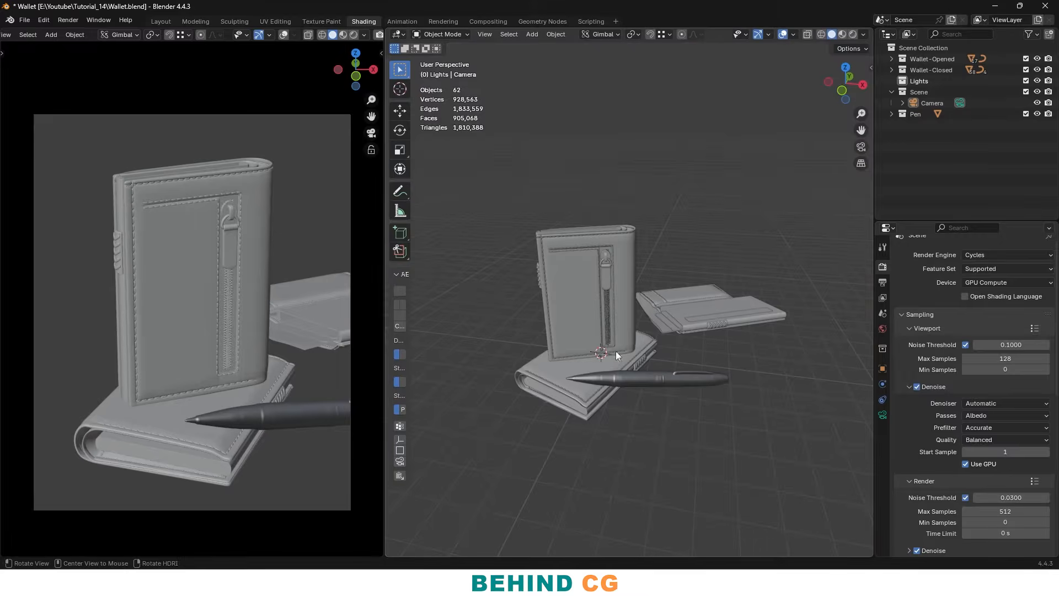
Narrow the camera view area slightly and switch its shading to Rendered
mouse_move(648, 330)
middle_mouse_down()
mouse_move(677, 356)
mouse_move(657, 337)
mouse_move(567, 349)
mouse_move(645, 341)
middle_mouse_up()
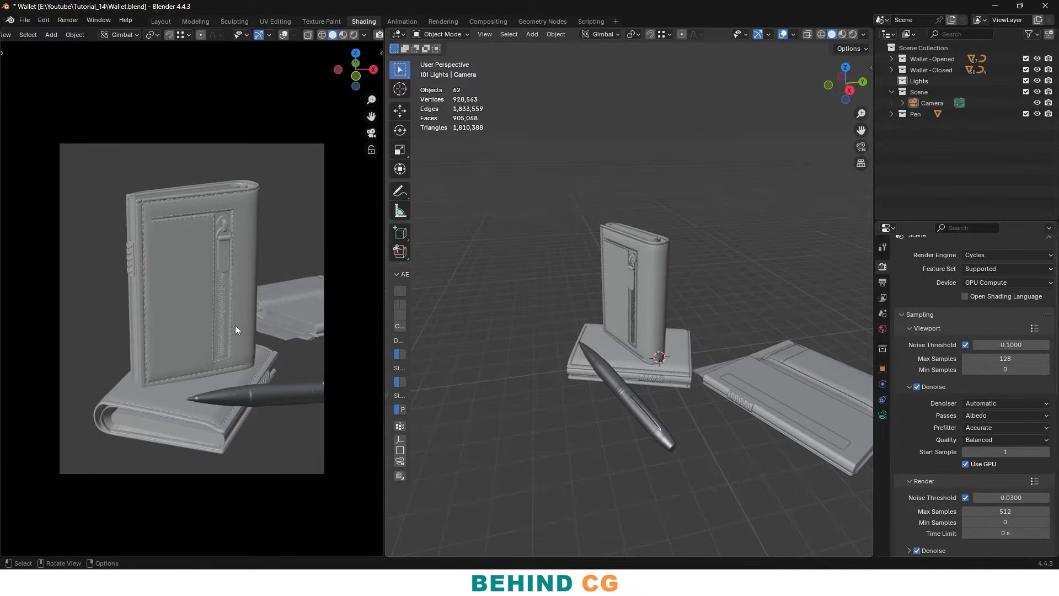
left_click_drag(385, 278, 371, 280)
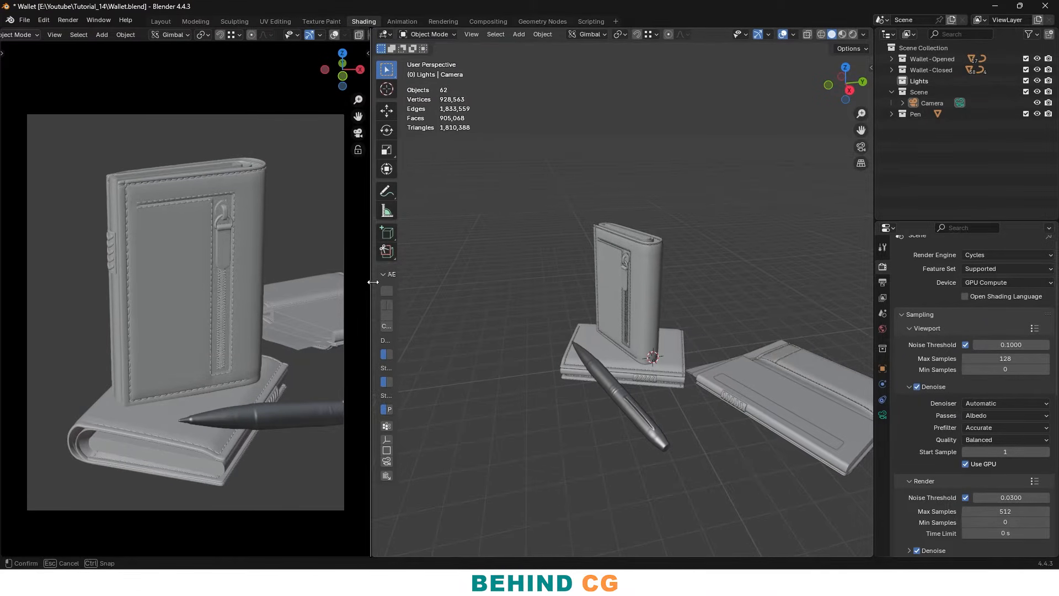
middle_click_drag(221, 342, 247, 347)
key("z")
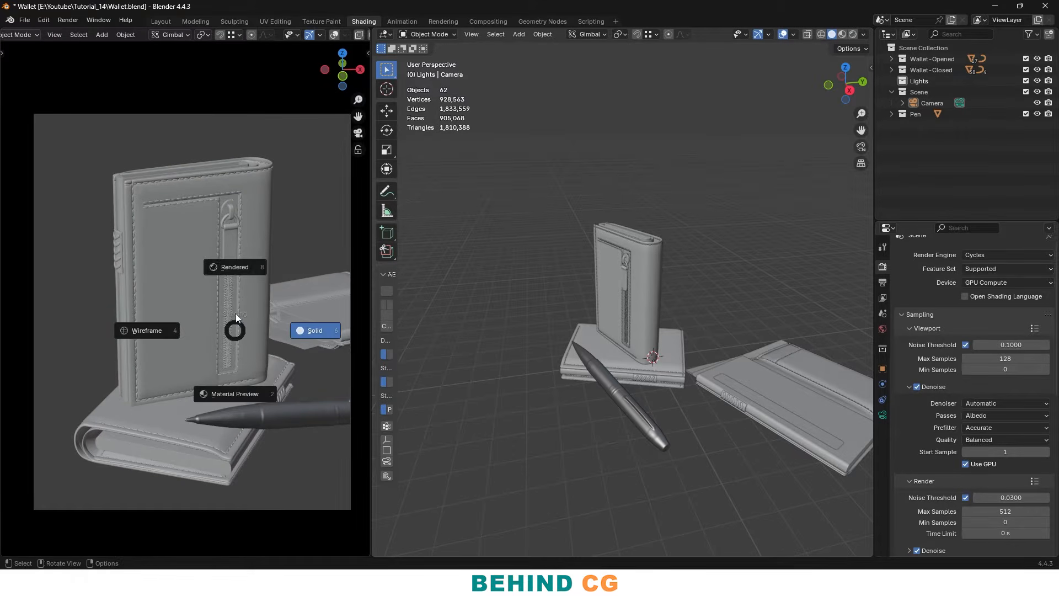
left_click(224, 284)
scroll(206, 318, "down", 1)
scroll(244, 338, "up", 1)
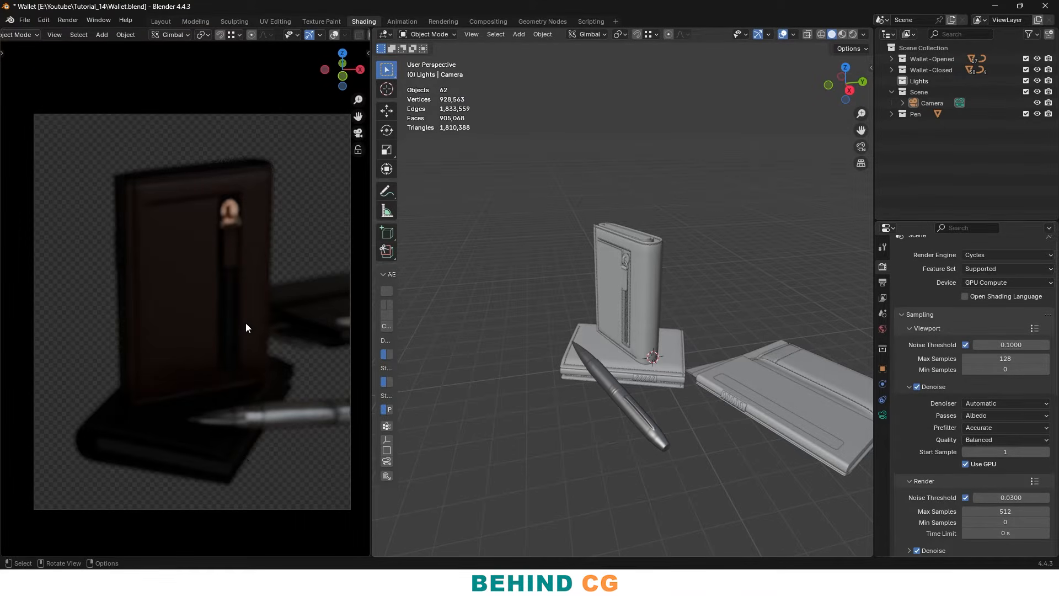
mouse_move(251, 339)
middle_mouse_down("shift")
mouse_move(267, 330)
mouse_move(258, 343)
middle_mouse_up("shift")
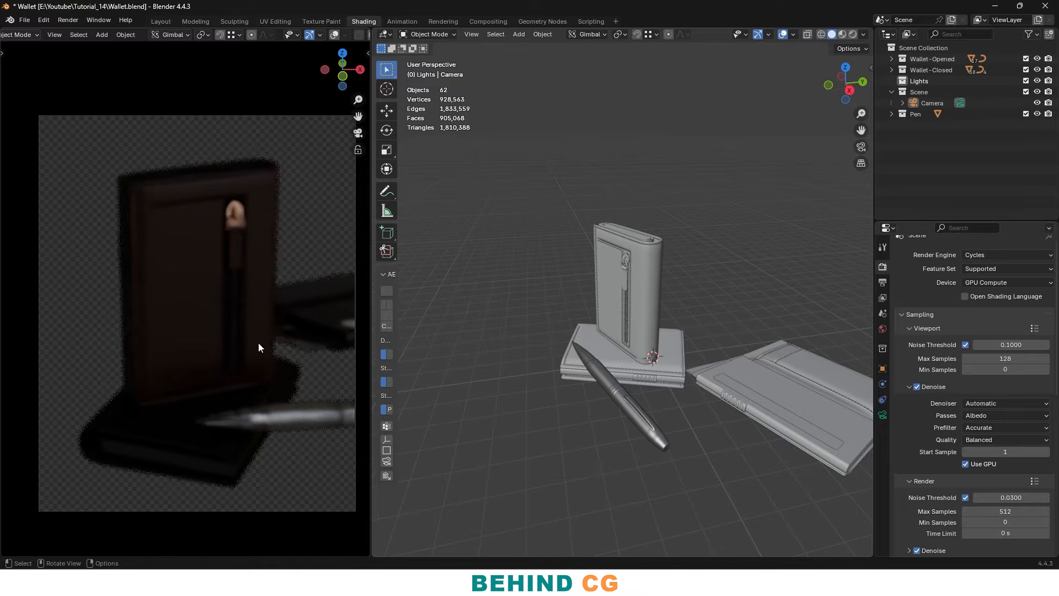
Select the camera and turn off its depth of field
left_click(737, 366)
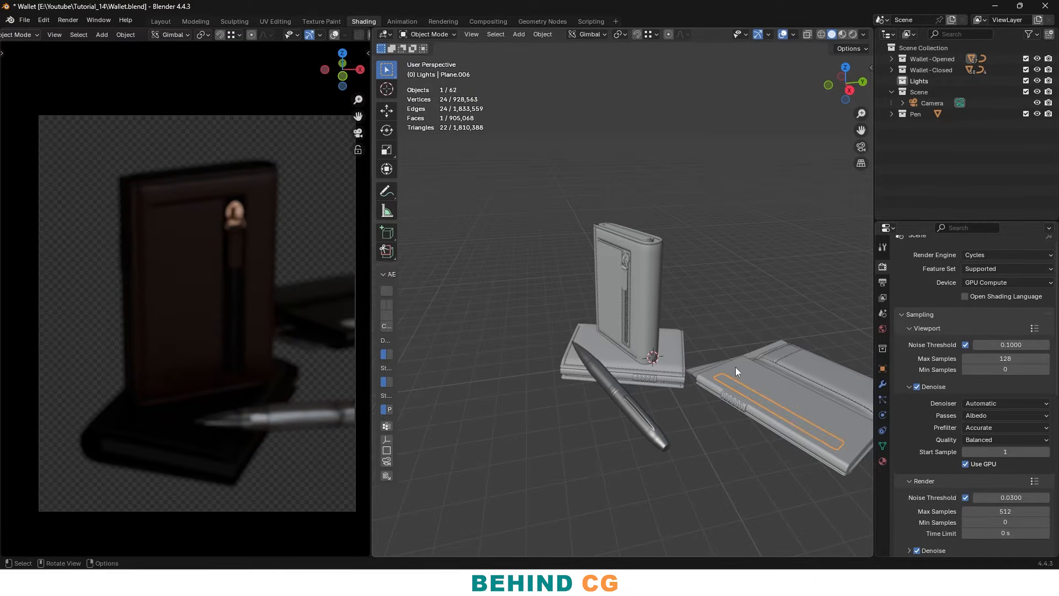
scroll(546, 336, "down", 4)
left_click(542, 247)
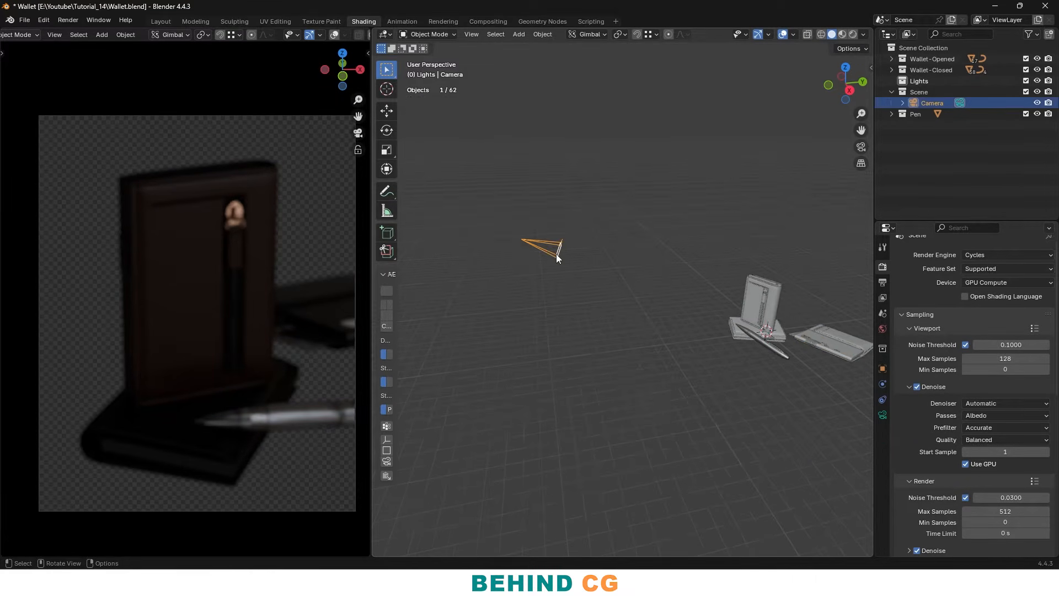
left_click(883, 414)
scroll(945, 412, "down", 8)
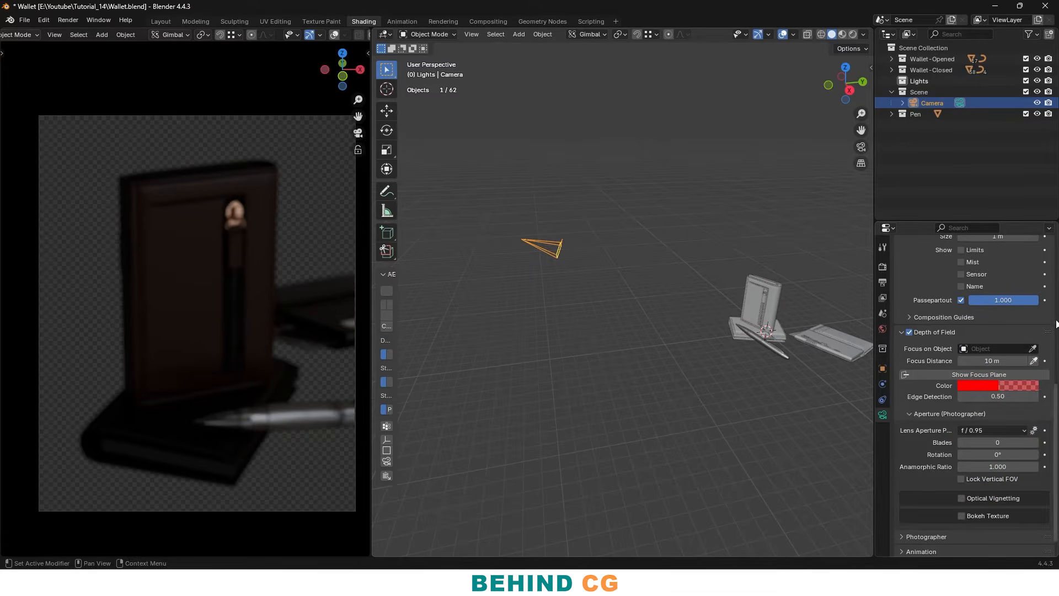
left_click(910, 332)
scroll(307, 339, "up", 2)
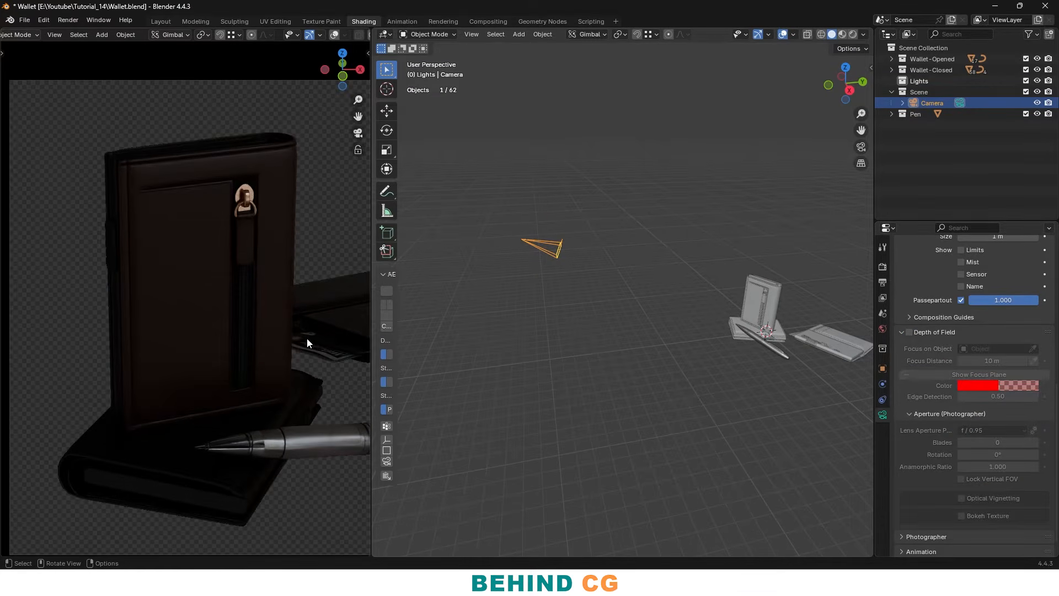
middle_click_drag(313, 350, 309, 350, "shift")
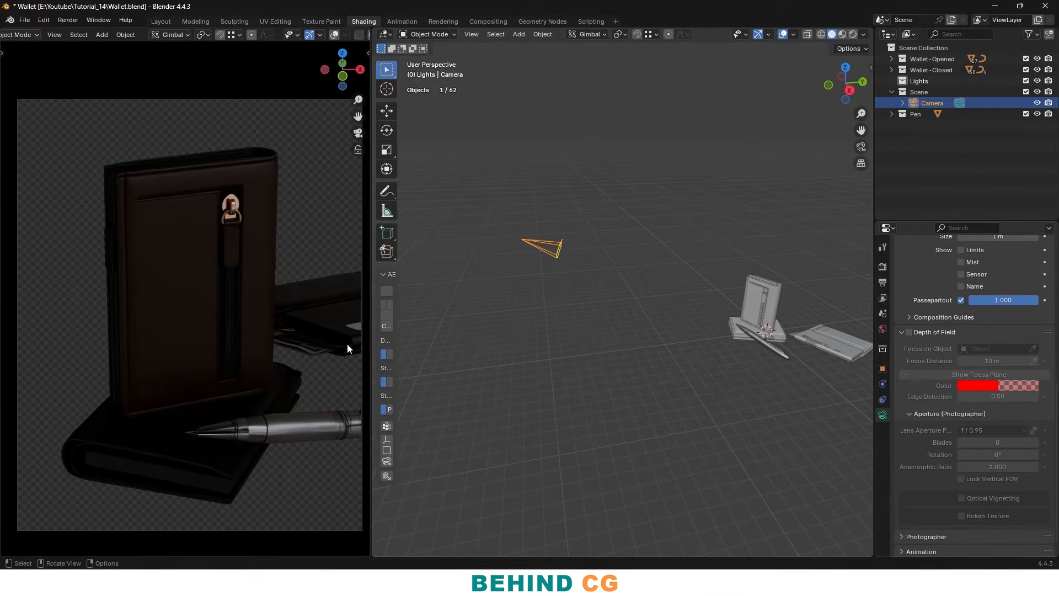
Set the strength of the world's brown_photostudio background to 1
middle_click_drag(700, 300, 650, 319, "shift")
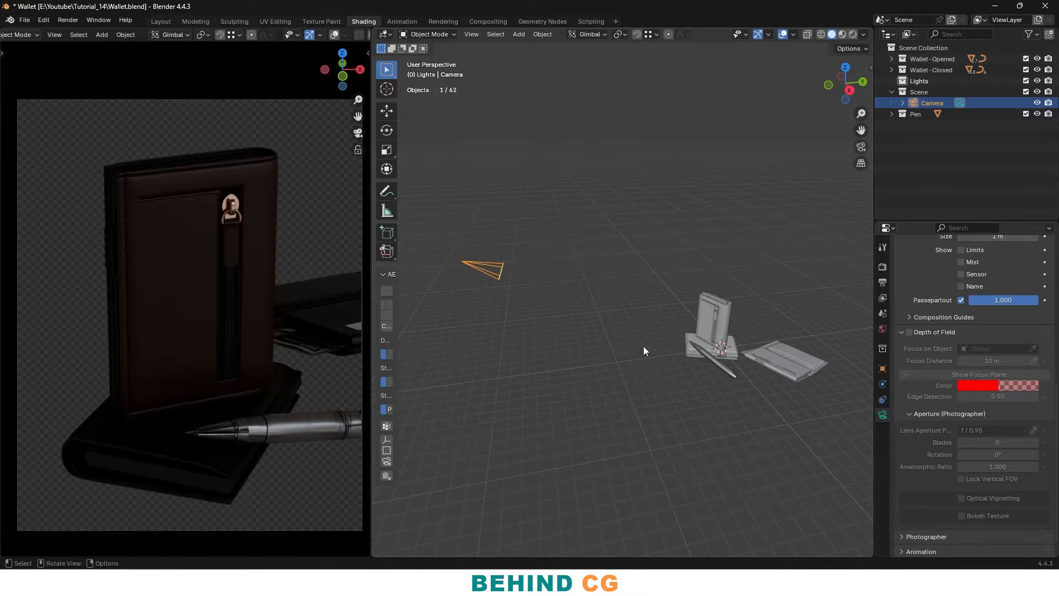
key("z")
left_click(819, 342)
middle_click_drag(822, 353, 799, 353, "shift")
left_click(883, 331)
scroll(938, 364, "up", 1)
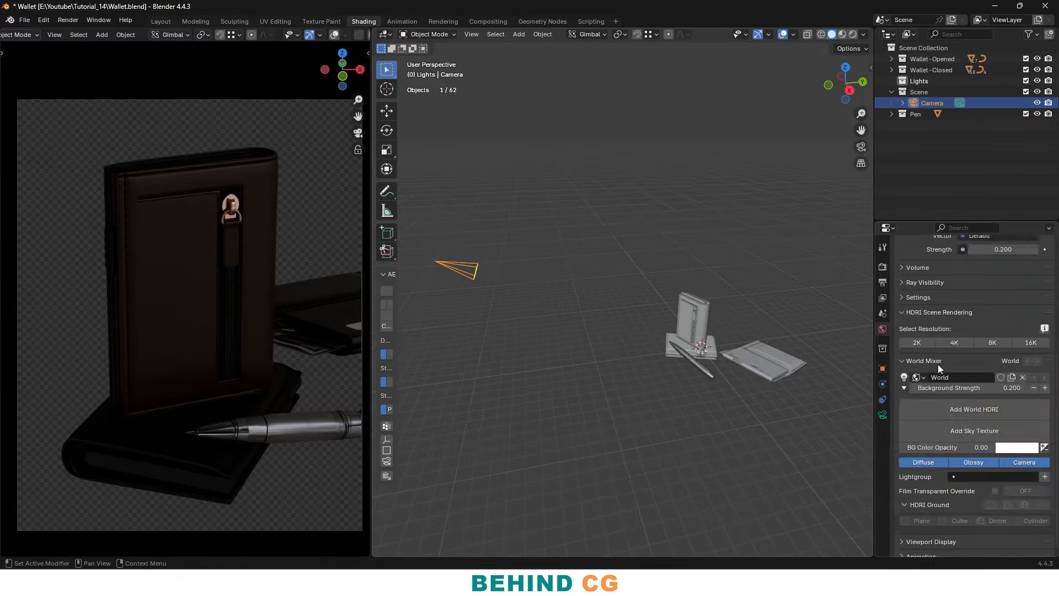
scroll(938, 365, "up", 8)
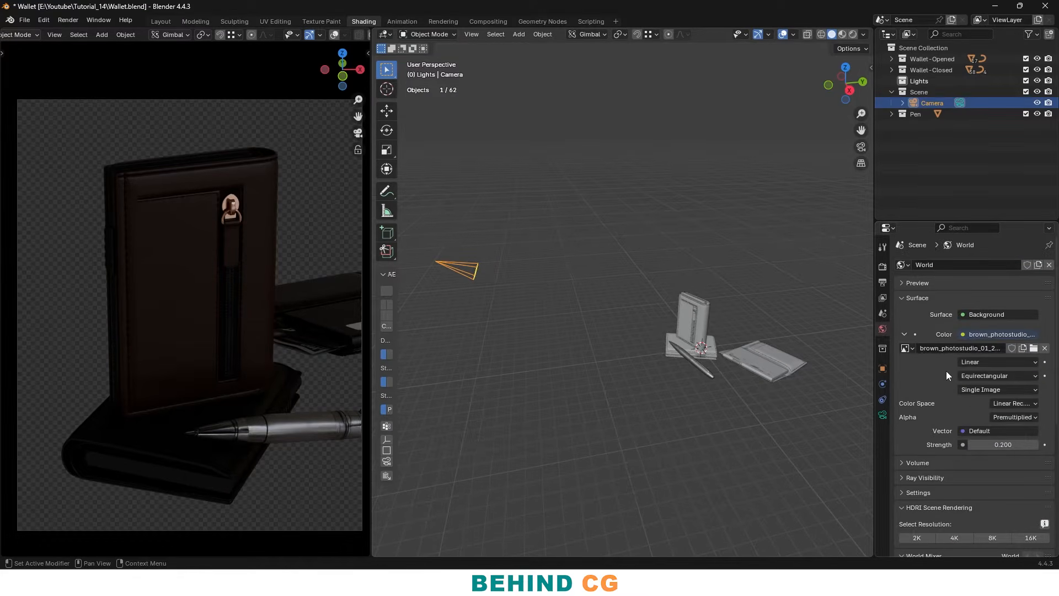
left_click(1004, 444)
type("1")
key("Return")
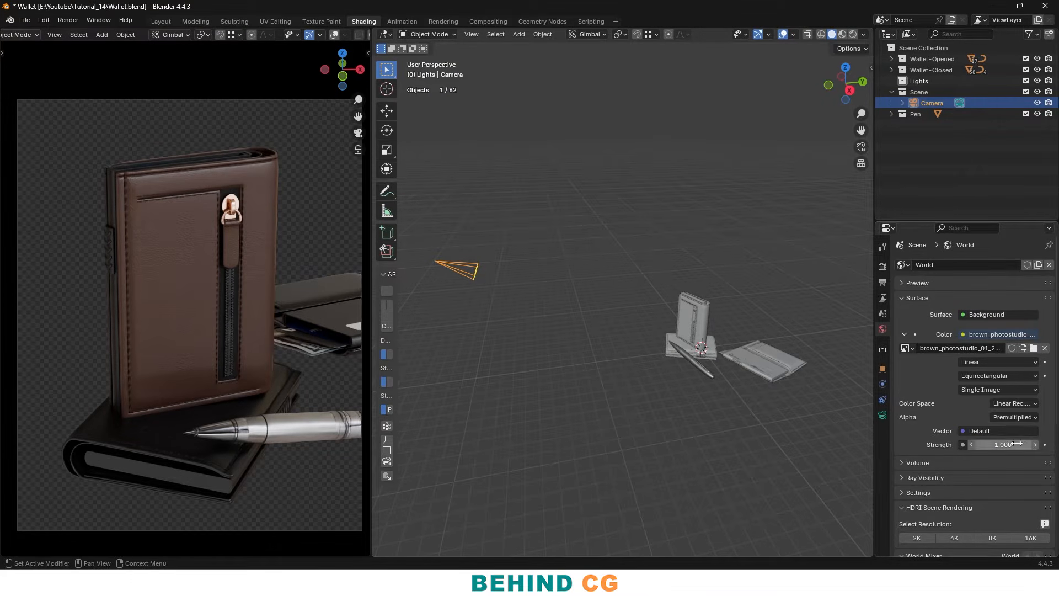
Lower the world background strength to 0.2, 0.1 and finally 0 to compare the lighting
double_click(1017, 444)
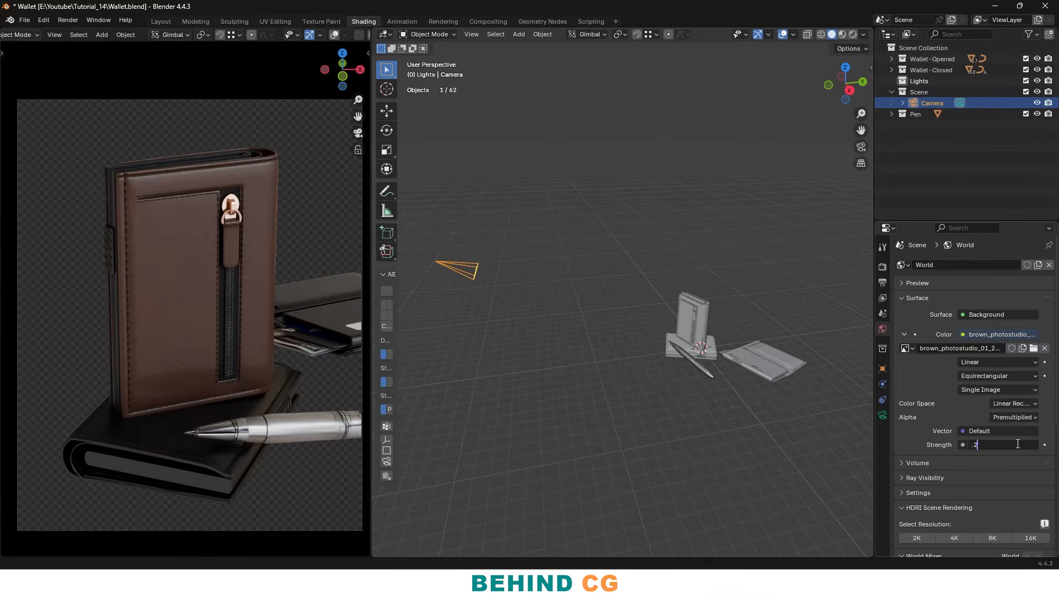
key("Return")
double_click(1017, 444)
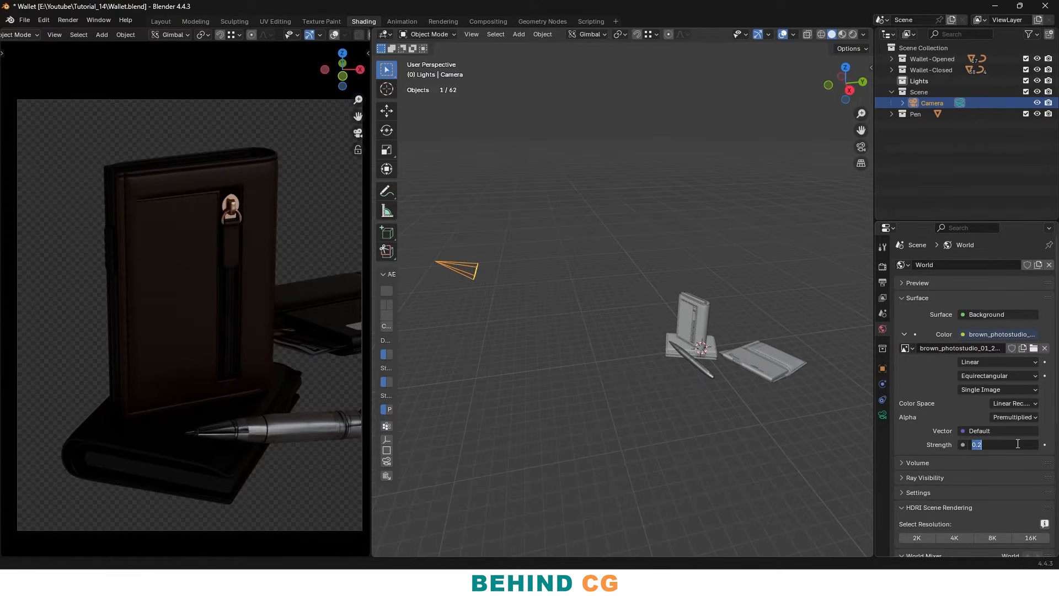
type(".1")
key("Return")
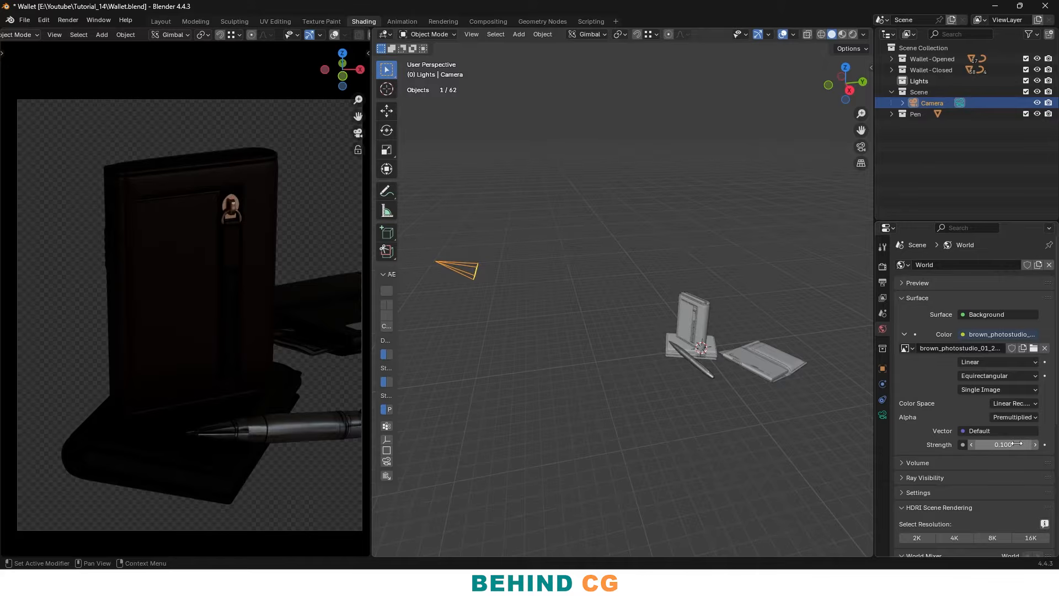
left_click(974, 444)
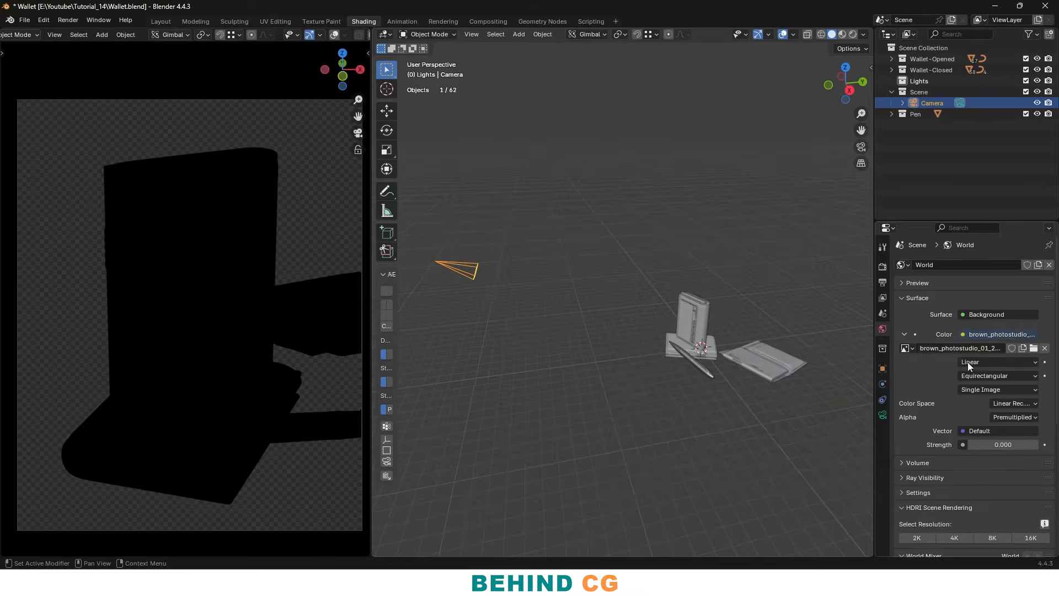
Try removing the HDRI texture from the world background color and undo the removal
left_click(1014, 334)
left_click(1004, 361)
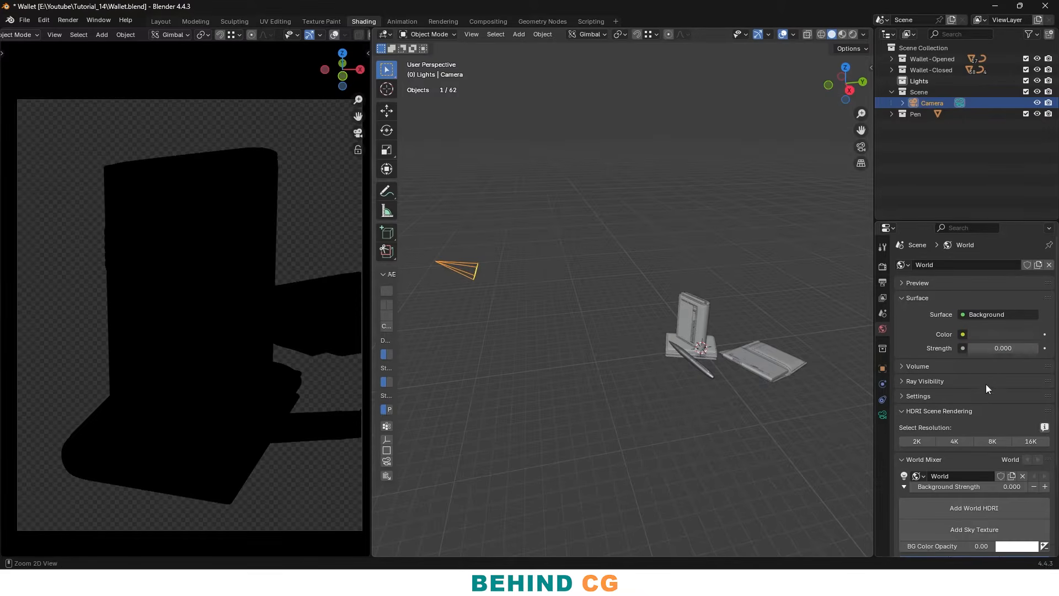
key("ctrl+z")
Set the world background strength to 0.2
left_click(1016, 446)
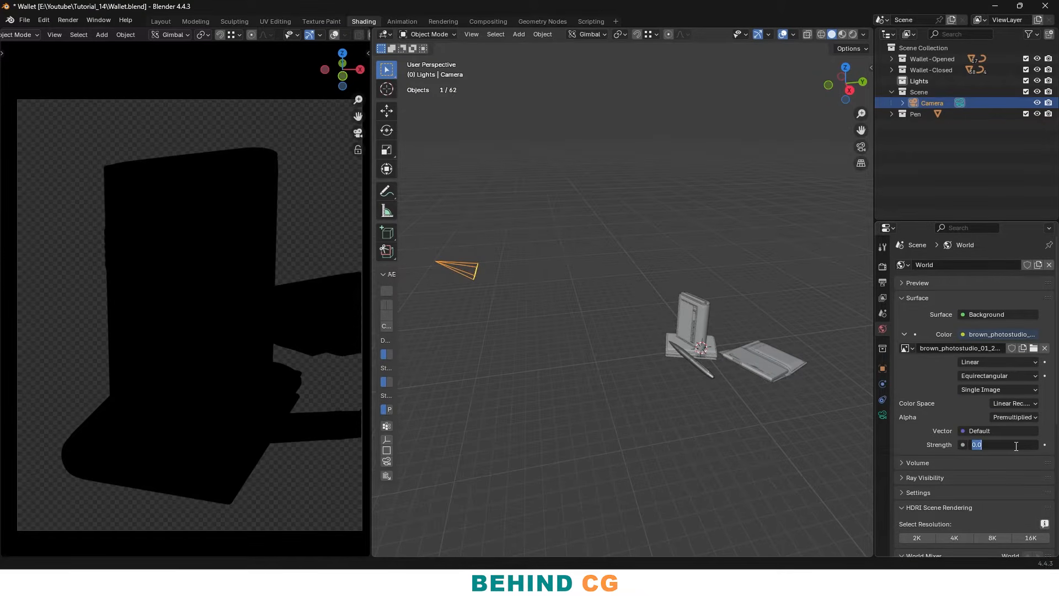
type(".2")
key("Return")
Add a mesh plane beneath the wallets and pen and scale it up about 18 times as the ground
key("shift+a")
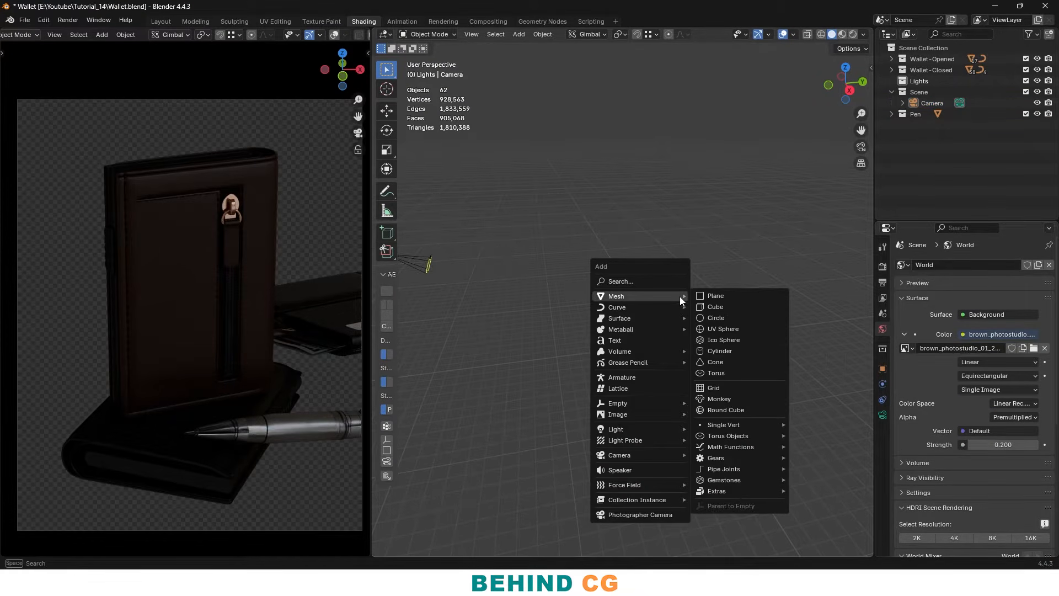
left_click(728, 290)
key("s")
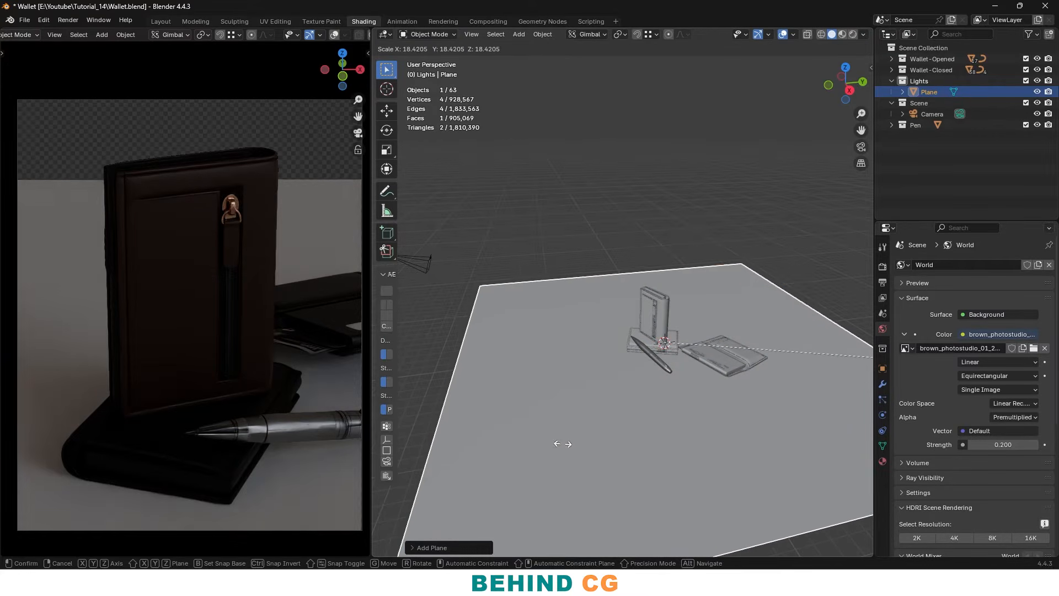
left_click(563, 445)
scroll(732, 352, "down", 2)
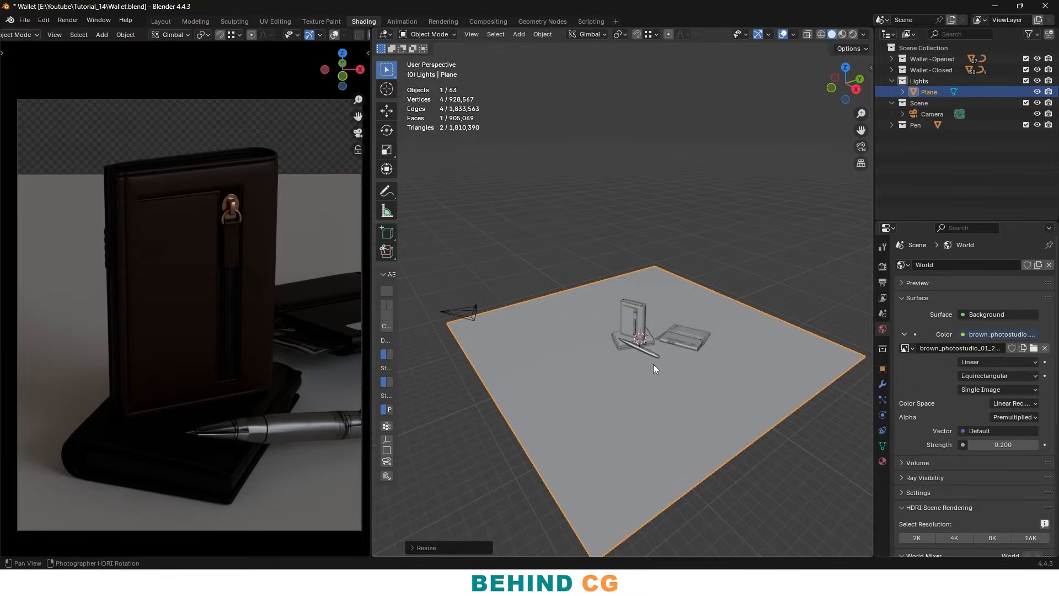
scroll(653, 364, "up", 3)
Switch the perspective viewport to rendered shading, framed closely on the wallets and pen
key("z")
left_click(643, 356)
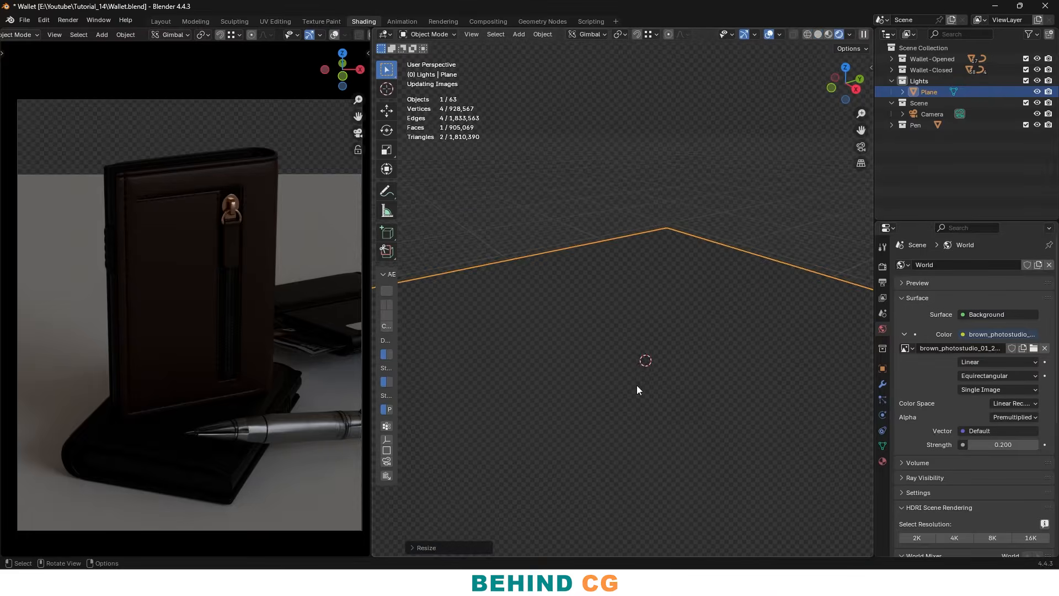
scroll(635, 343, "up", 5)
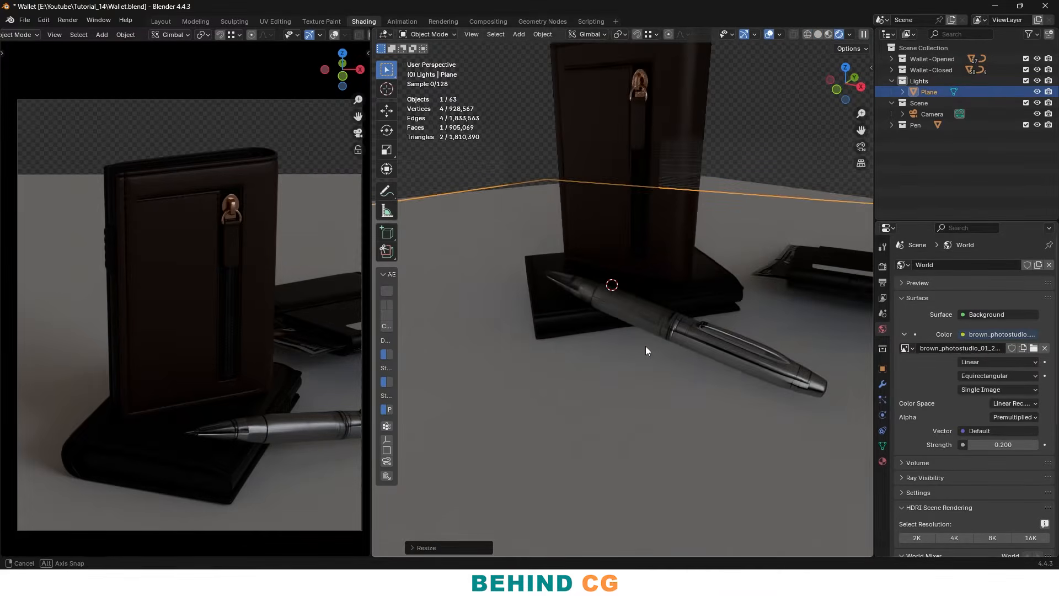
Give the ground plane a new material with a black base color
left_click(883, 461)
left_click(999, 316)
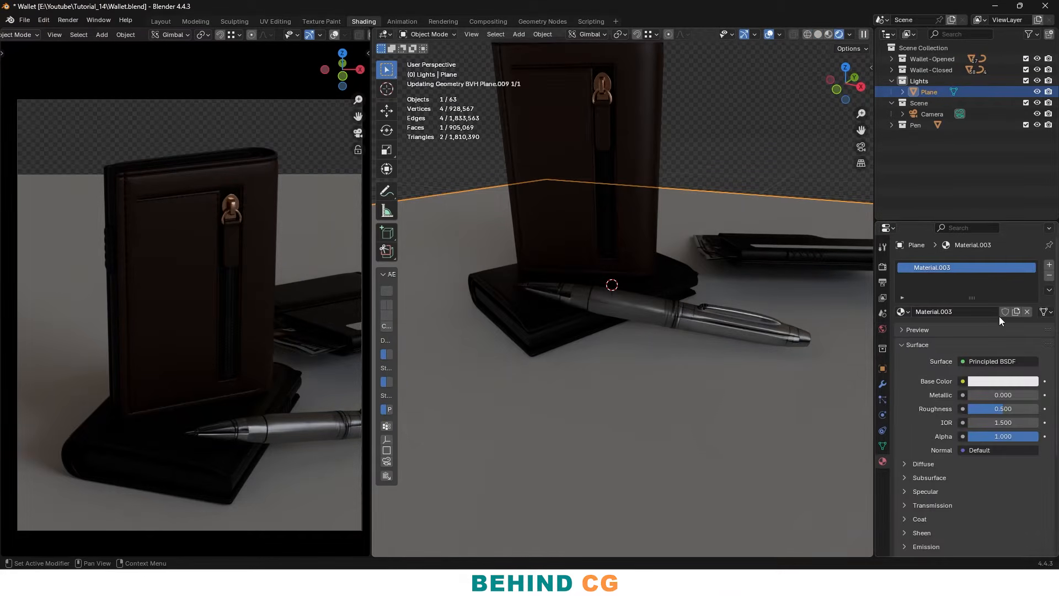
left_click(1003, 382)
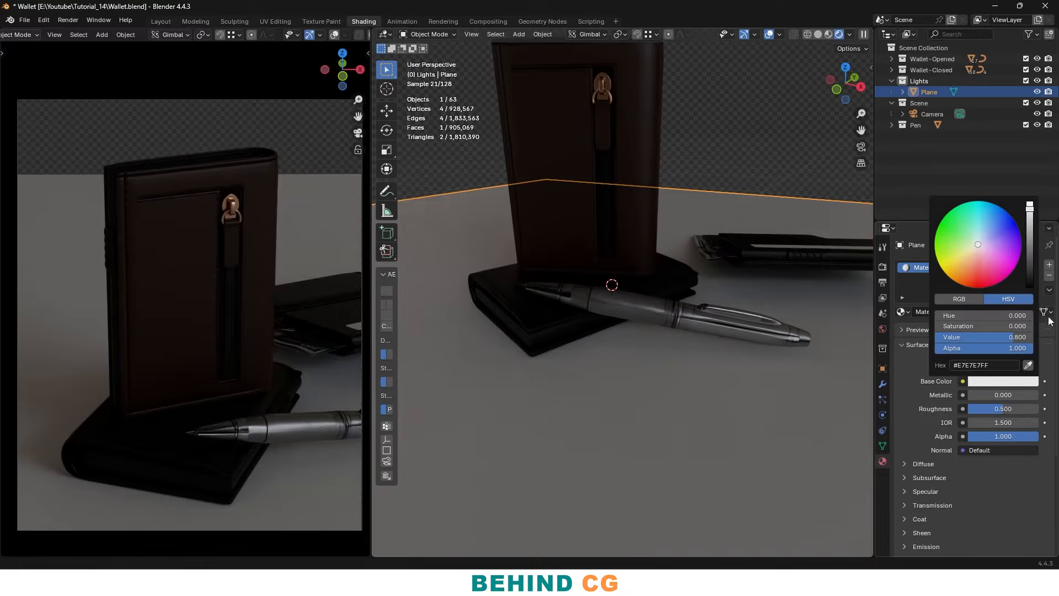
left_click_drag(1029, 262, 1029, 287)
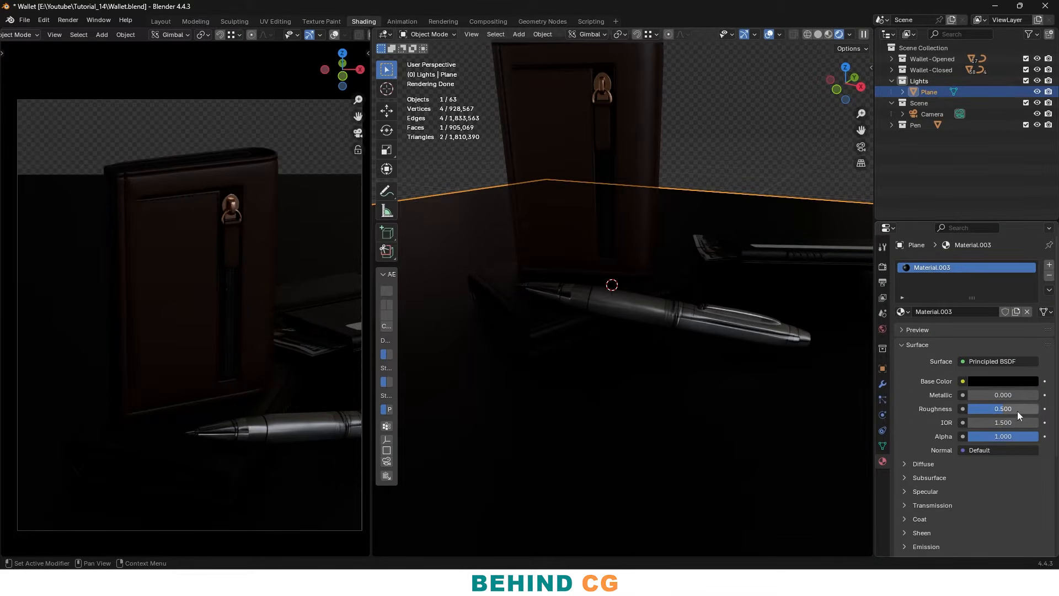
Set the ground material's roughness to 0.1 and check the reflections in both viewports
left_click(1017, 411)
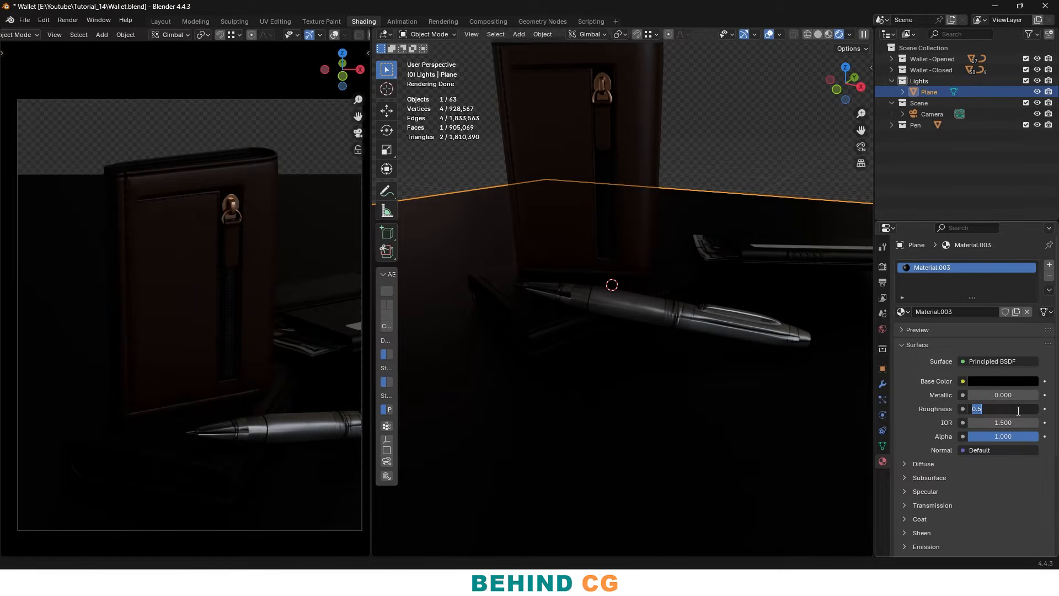
type("0.1")
key("Return")
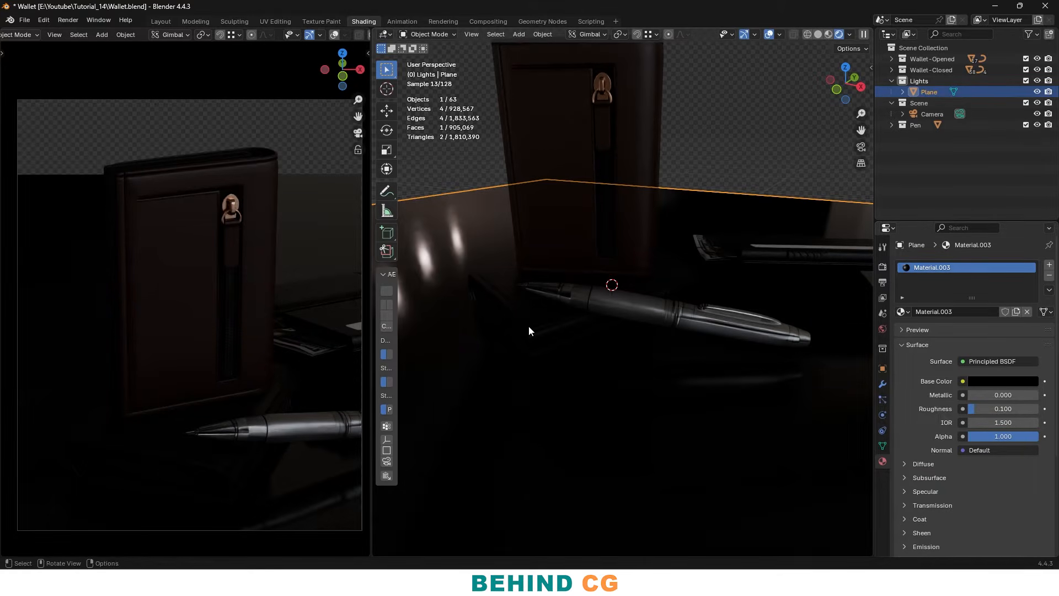
middle_click_drag(528, 326, 723, 348)
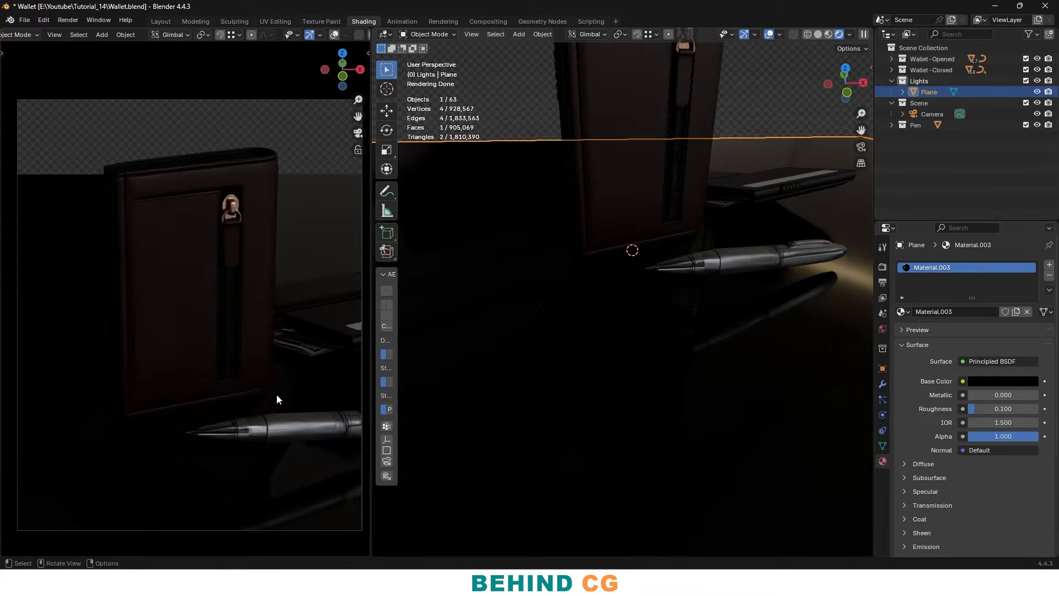
scroll(291, 384, "down", 1)
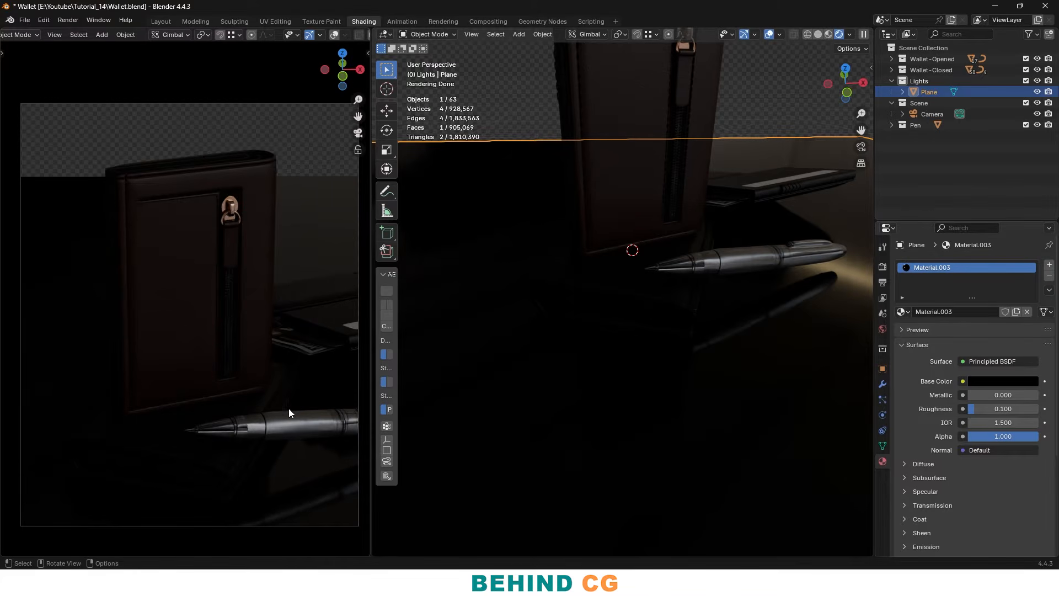
Switch the perspective viewport back to solid shading
middle_click_drag(755, 300, 690, 286)
key("alt+z")
key("z")
left_click(769, 302)
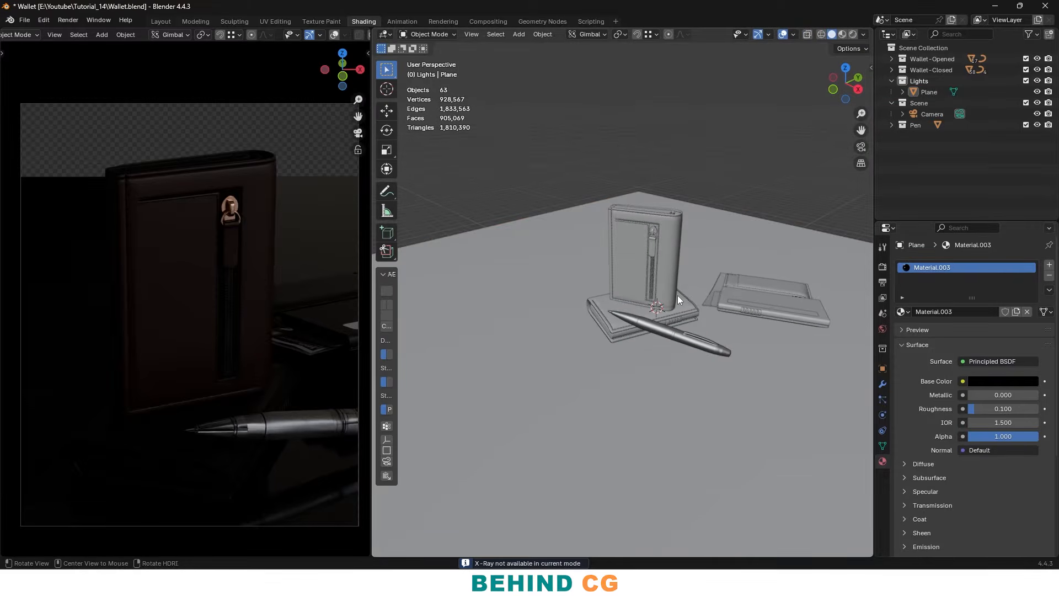
Add a second mesh plane at the 3D cursor in the Lights collection
key("shift+a")
mouse_move(694, 246)
left_click(748, 247)
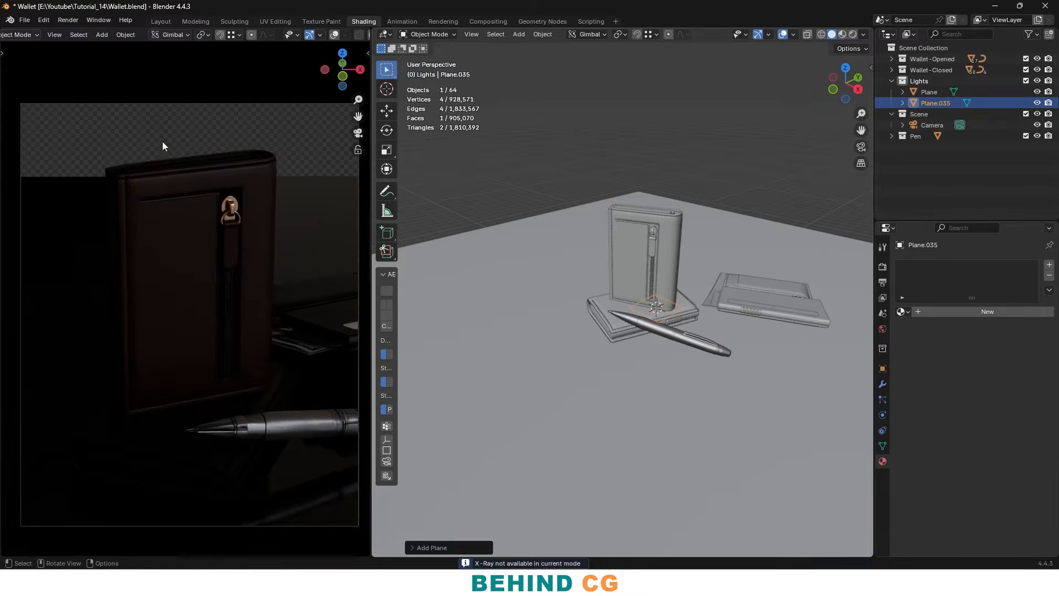
scroll(639, 393, "down", 2)
left_click(639, 393)
key("s")
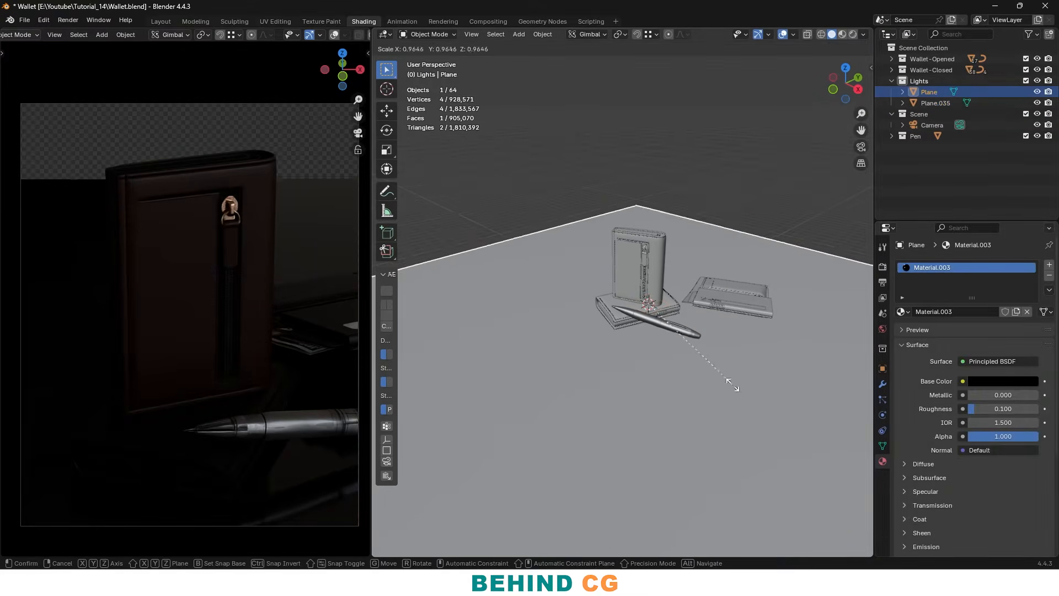
right_click(449, 389)
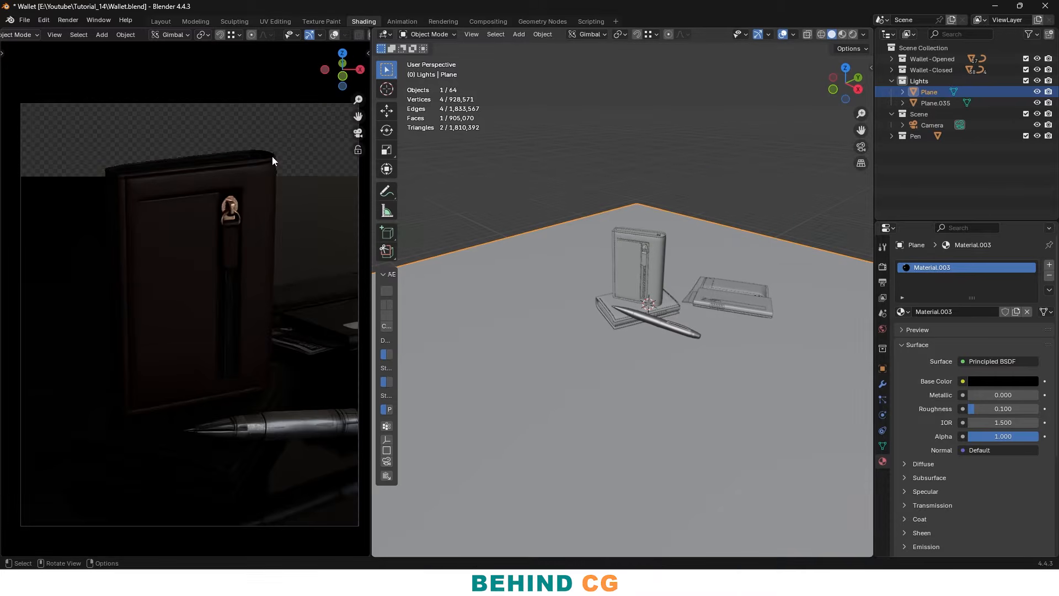
Scale up the new plane at the 3D cursor and rotate it 90 degrees around the X axis so it stands upright
left_click(697, 348)
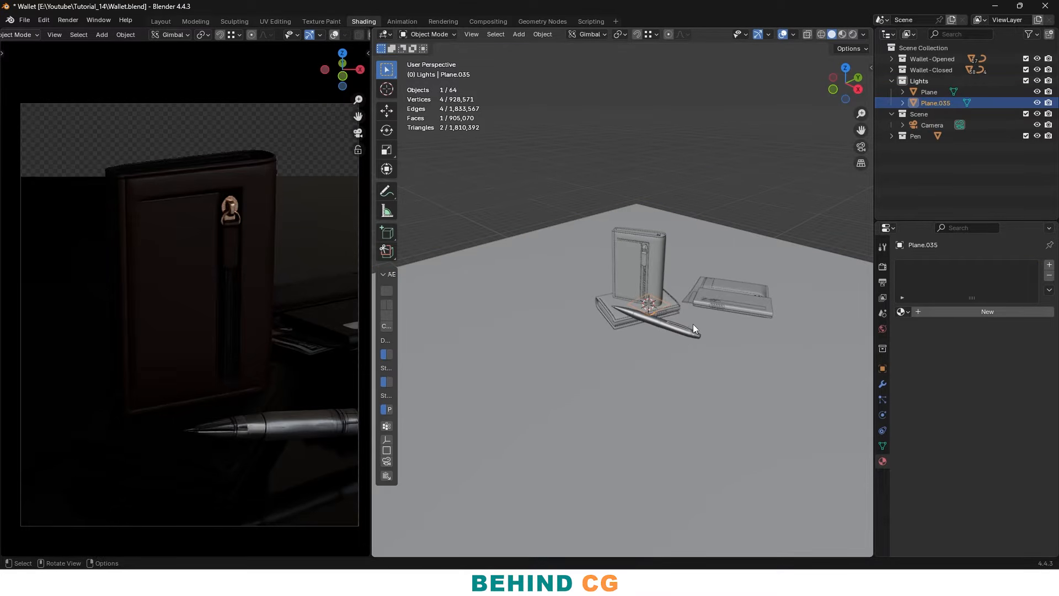
key("s")
left_click(790, 330)
type("rx")
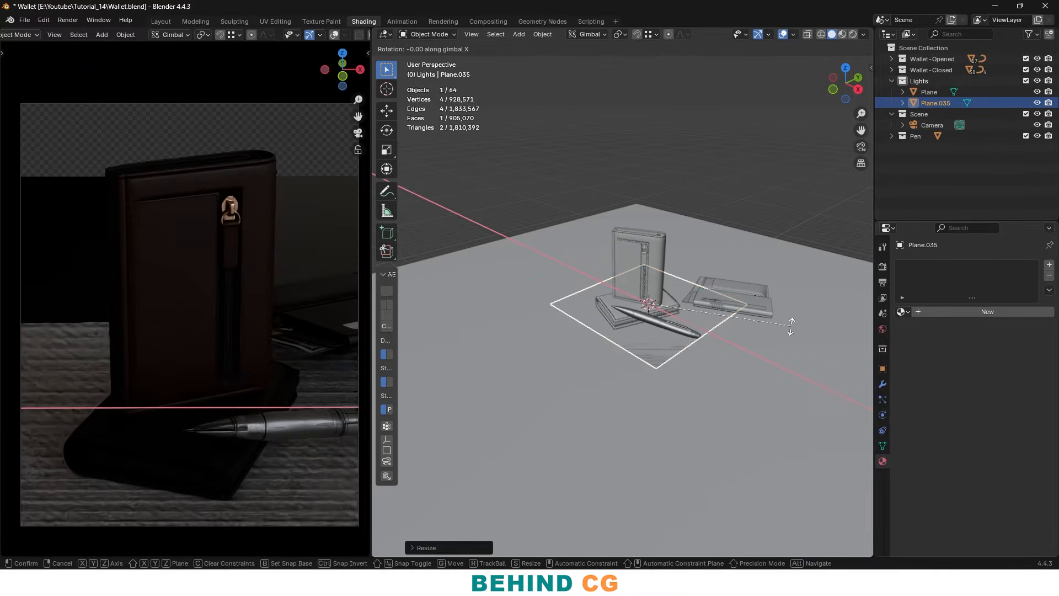
type("90")
key("Return")
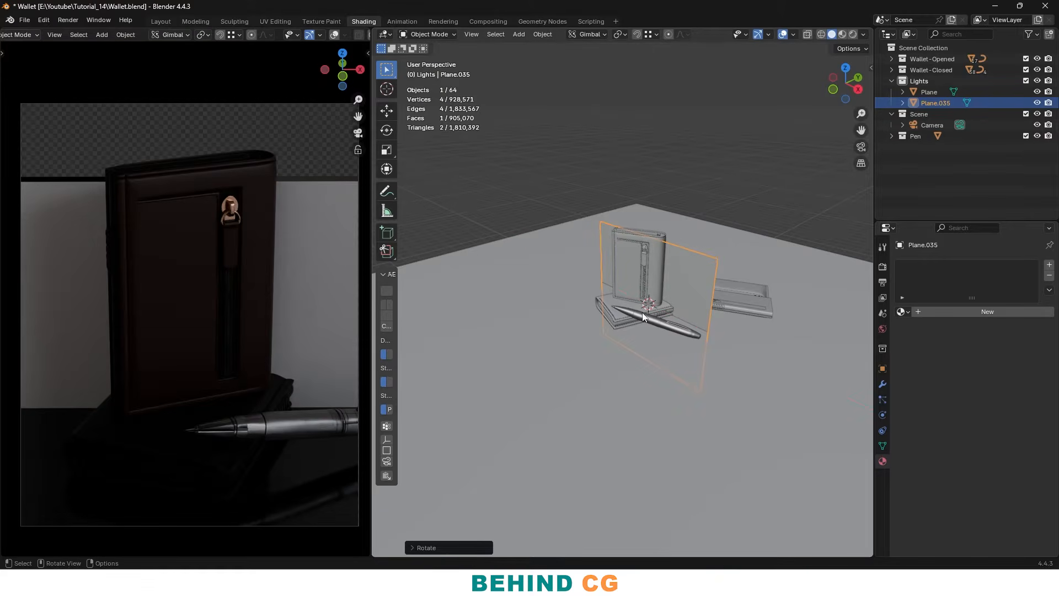
Move the upright plane along the Y axis behind the wallets and enlarge it to fill the camera's background
key("g")
key("y")
left_click(789, 246)
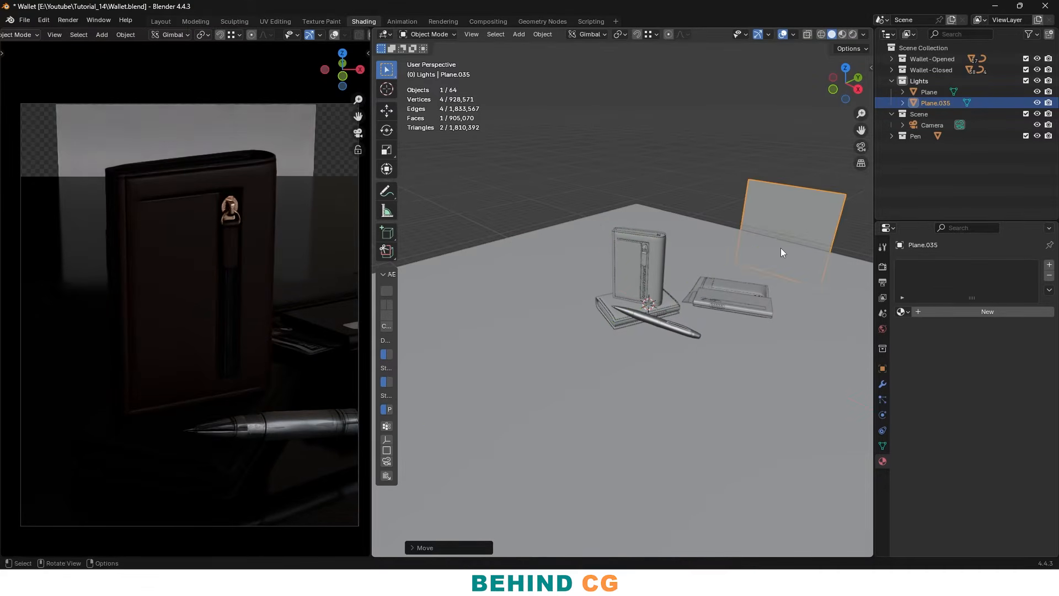
middle_click_drag(780, 248, 673, 309)
key("s")
left_click(806, 362)
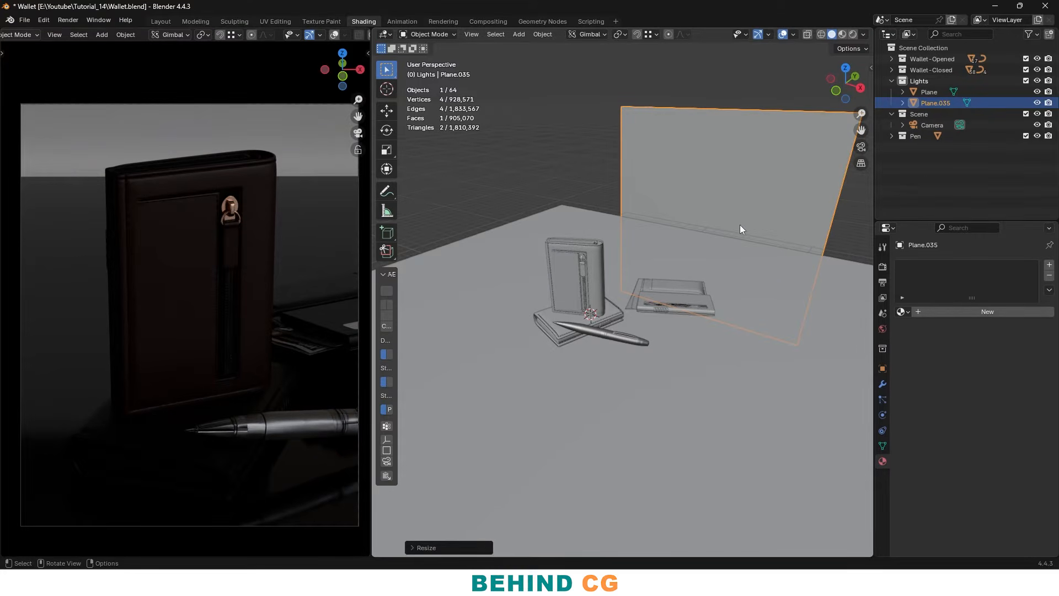
Give the backdrop plane a new material with a black base color, roughness 1 and a specular IOR level of 0
left_click(986, 310)
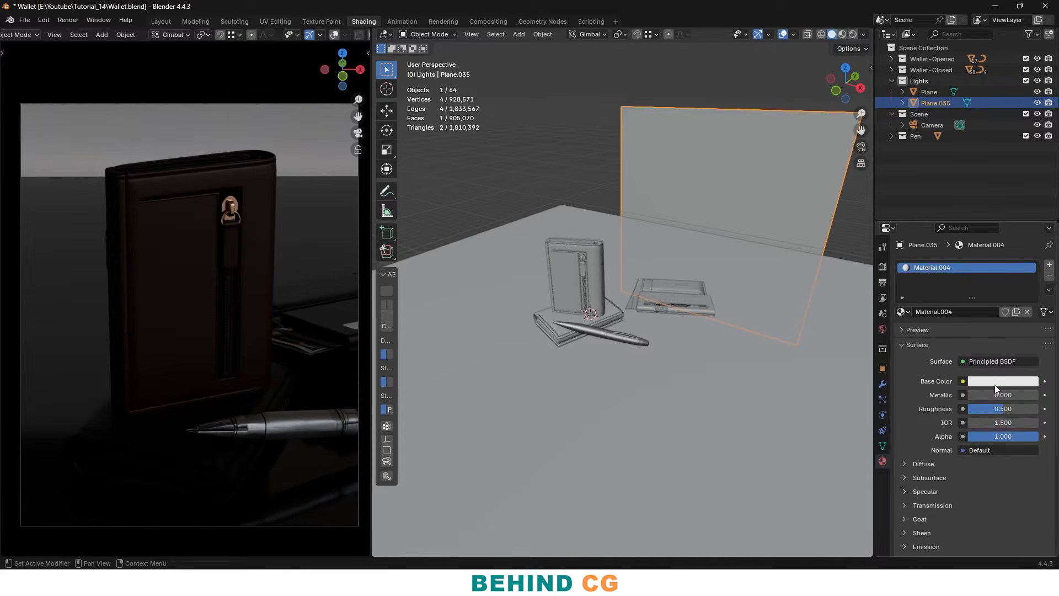
left_click(995, 381)
left_click_drag(1036, 270, 1032, 292)
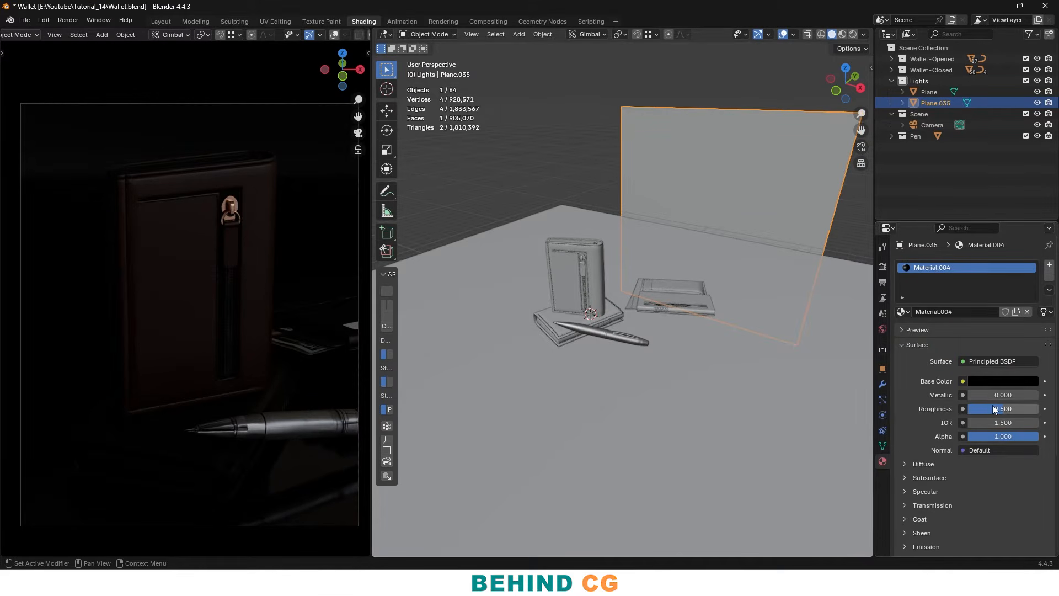
left_click_drag(990, 408, 1025, 408)
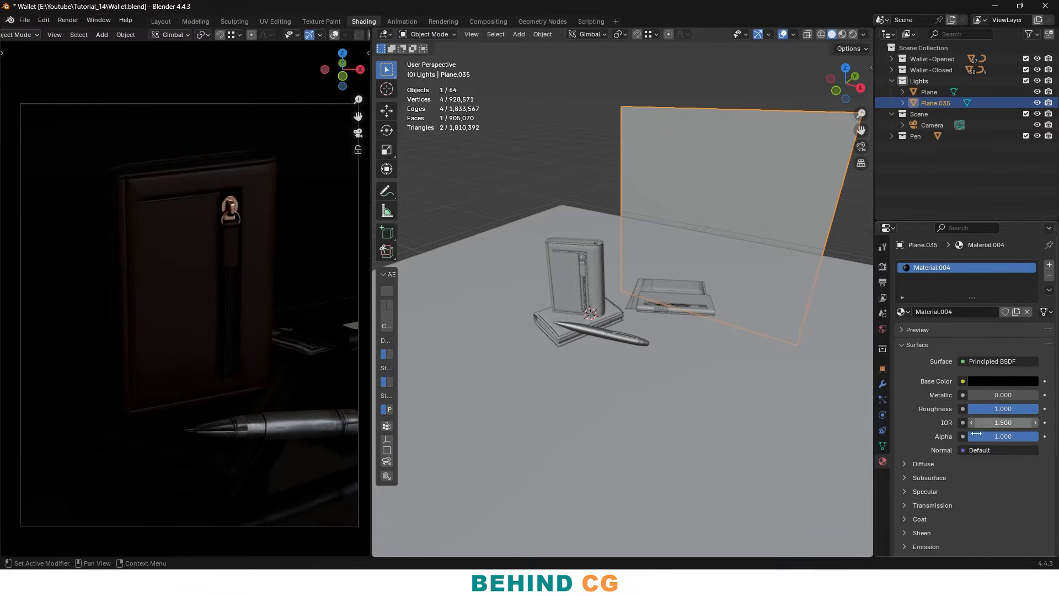
left_click(908, 492)
left_click_drag(1003, 519, 966, 519)
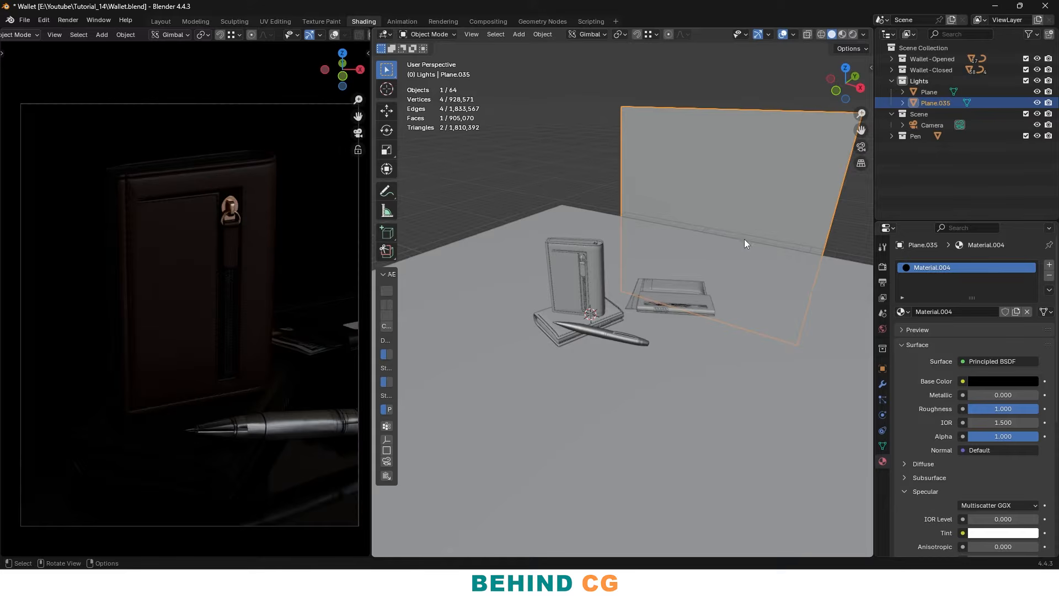
Move the backdrop plane out of the camera's view to compare the render without it, and undo the move
scroll(745, 243, "down", 2)
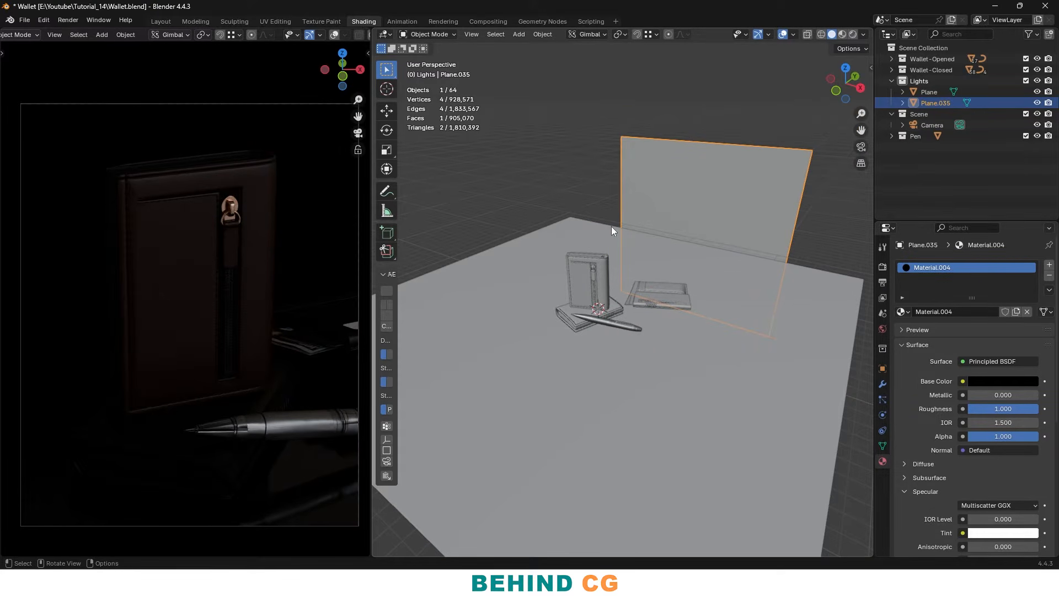
key("g")
left_click(786, 307)
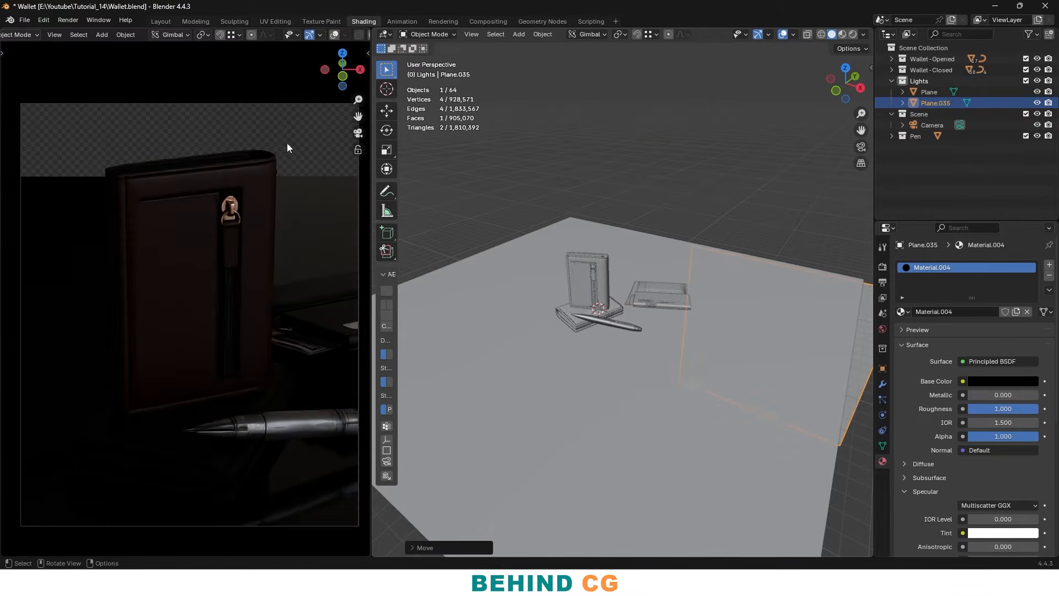
key("ctrl+z")
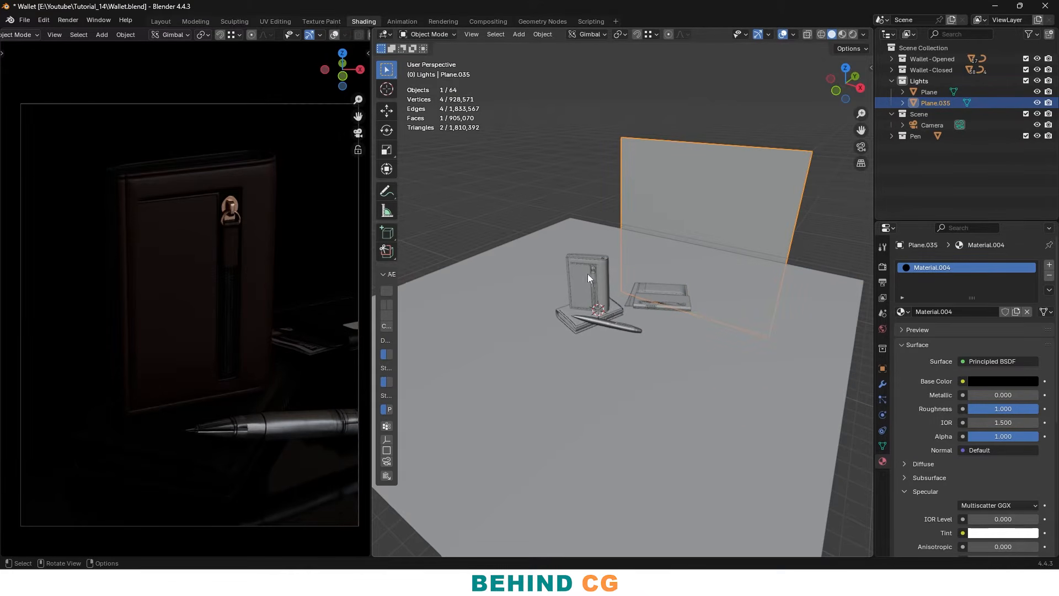
Deselect everything and add an area light at the 3D cursor
scroll(630, 294, "up", 1)
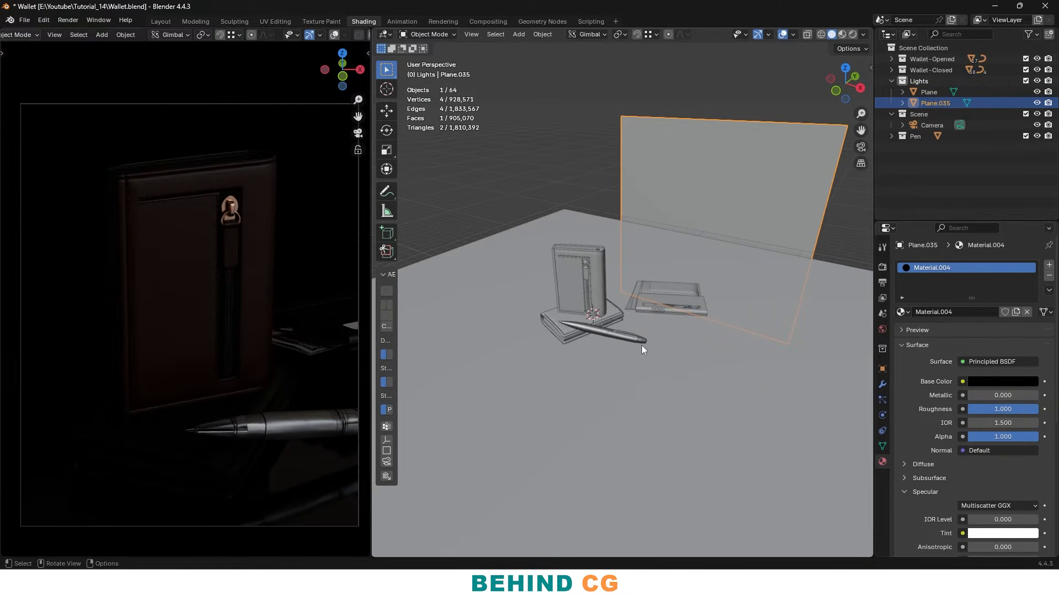
key("alt+a")
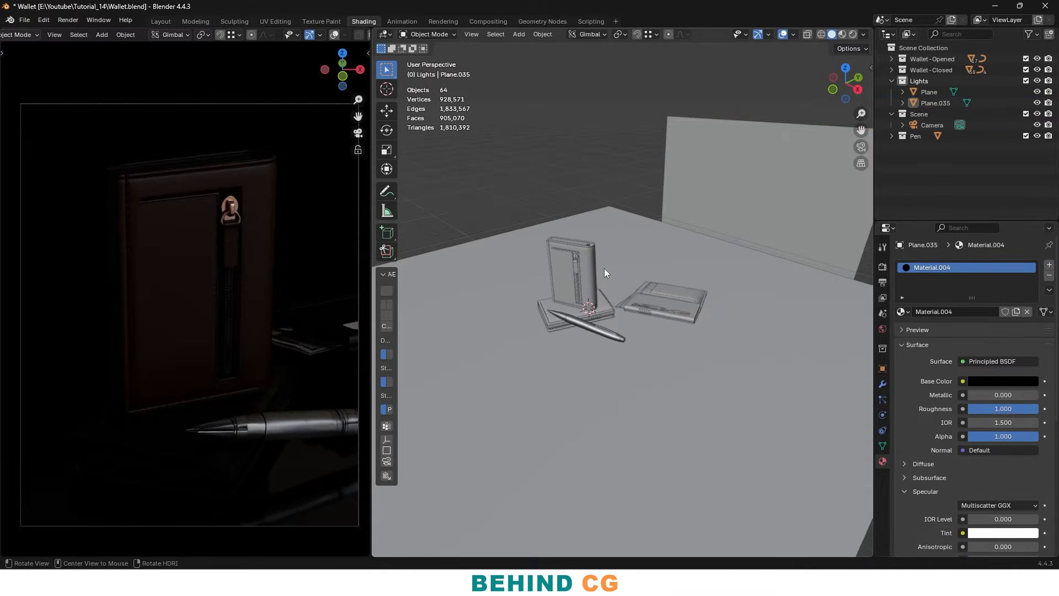
key("shift+a")
mouse_move(575, 376)
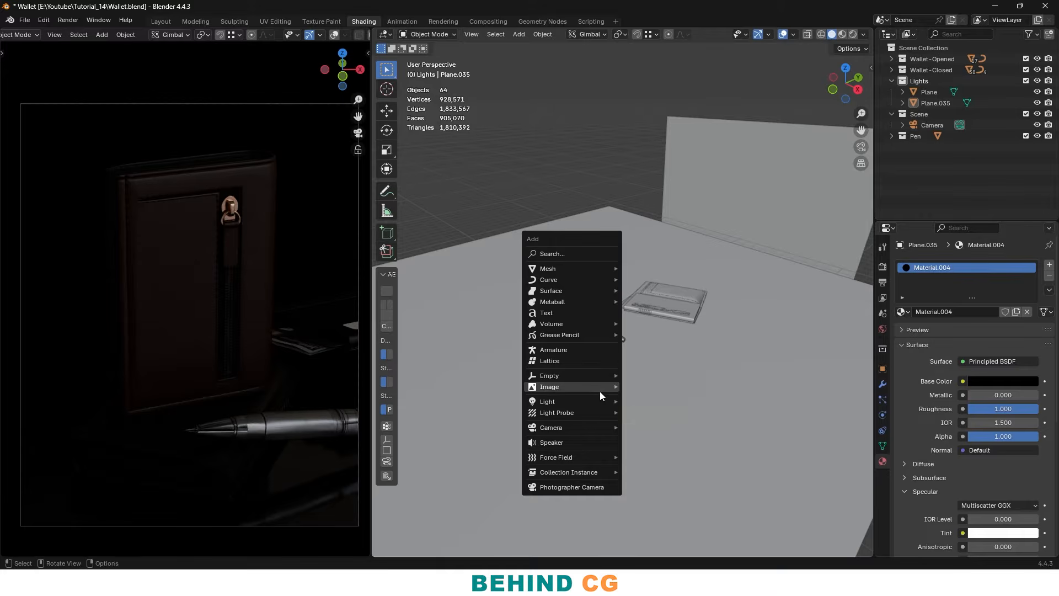
mouse_move(588, 399)
left_click(666, 436)
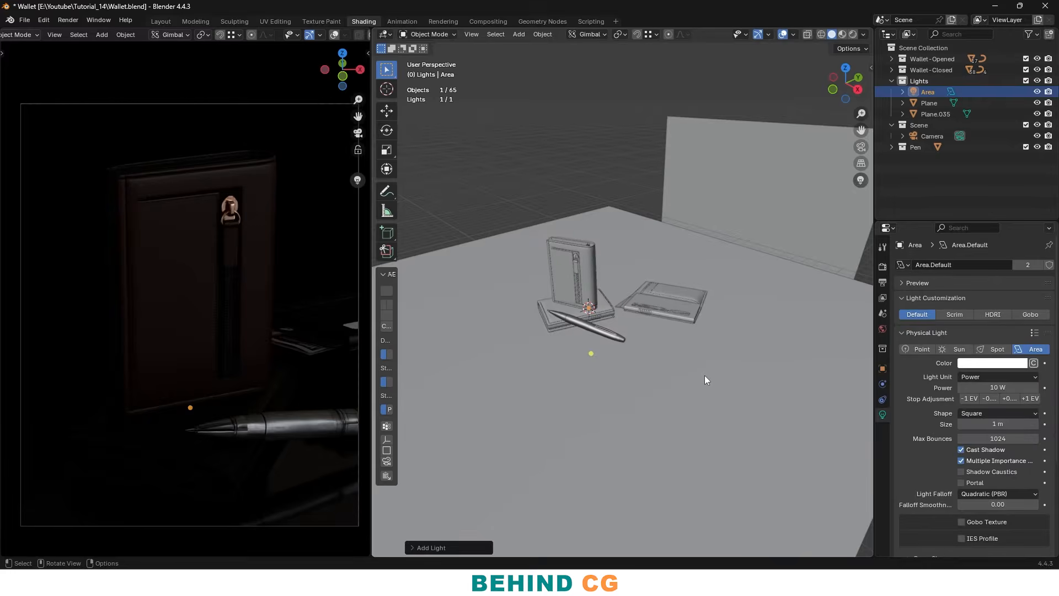
Rotate the area light -90 degrees in the front view so it shines sideways along the X axis
key("KP_1")
key("r")
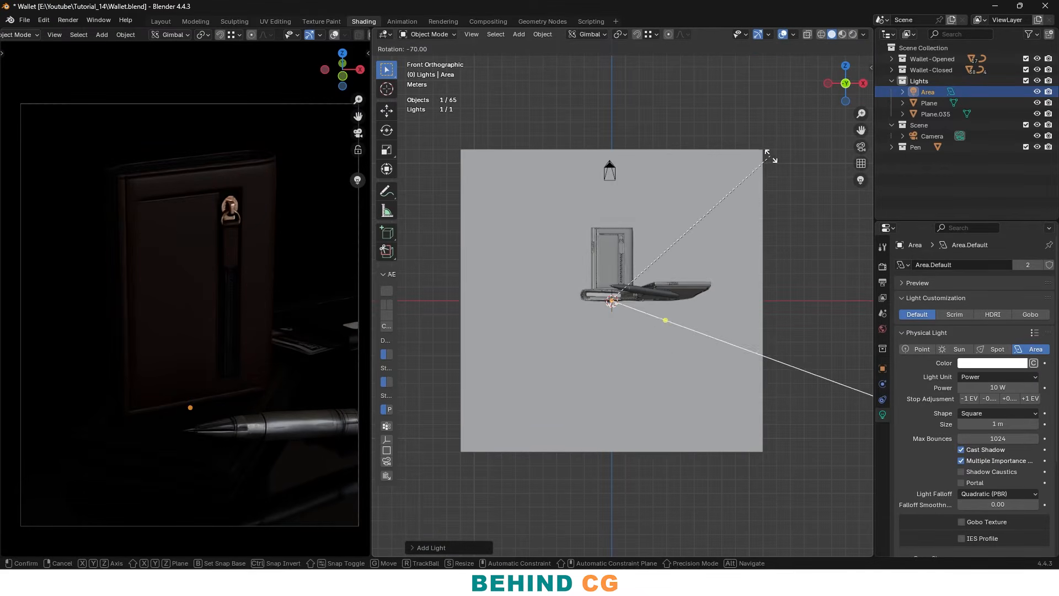
left_click(771, 57, "ctrl")
key("ctrl+z")
key("r")
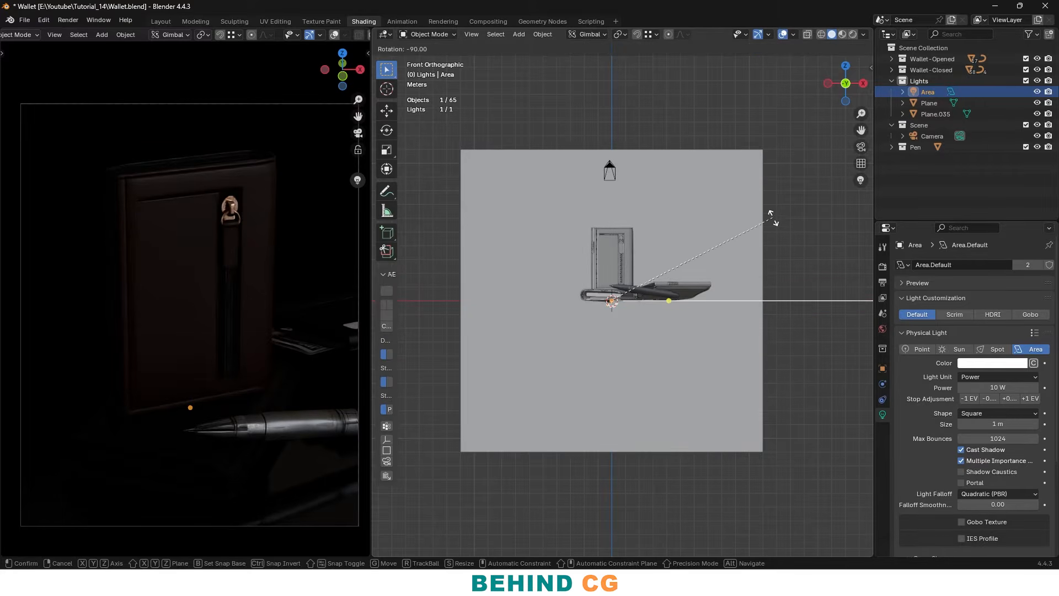
left_click(771, 212, "ctrl")
Move the area light up and to the spine side of the standing wallet, and scale it up
key("g")
left_click(619, 260)
middle_click_drag(666, 288, 759, 252)
key("s")
left_click(601, 439)
Angle the area light toward the standing wallet in the top view and move it diagonally farther back
key("r")
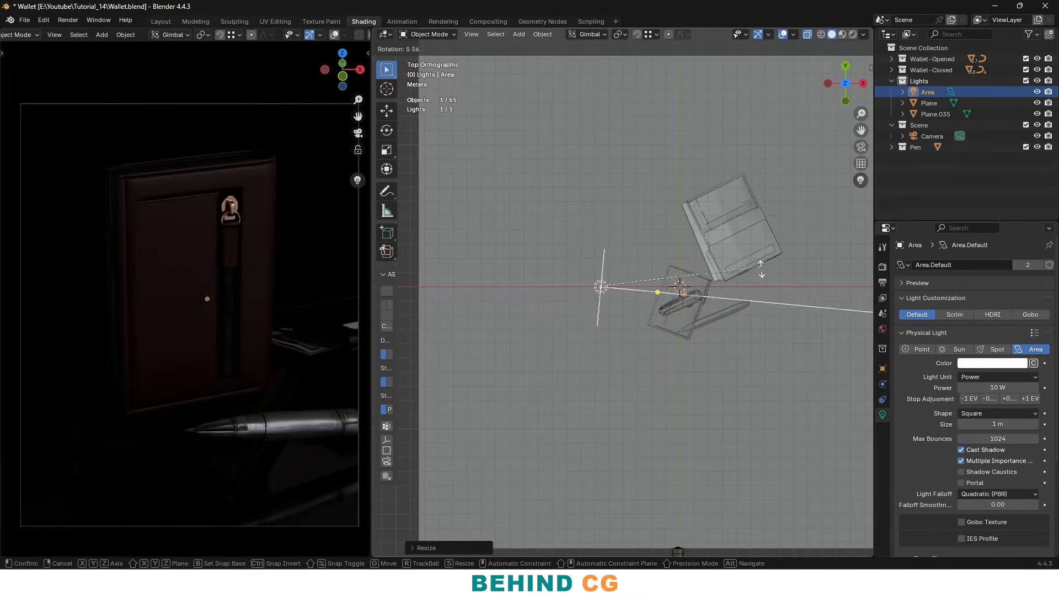
left_click(751, 343)
key("g")
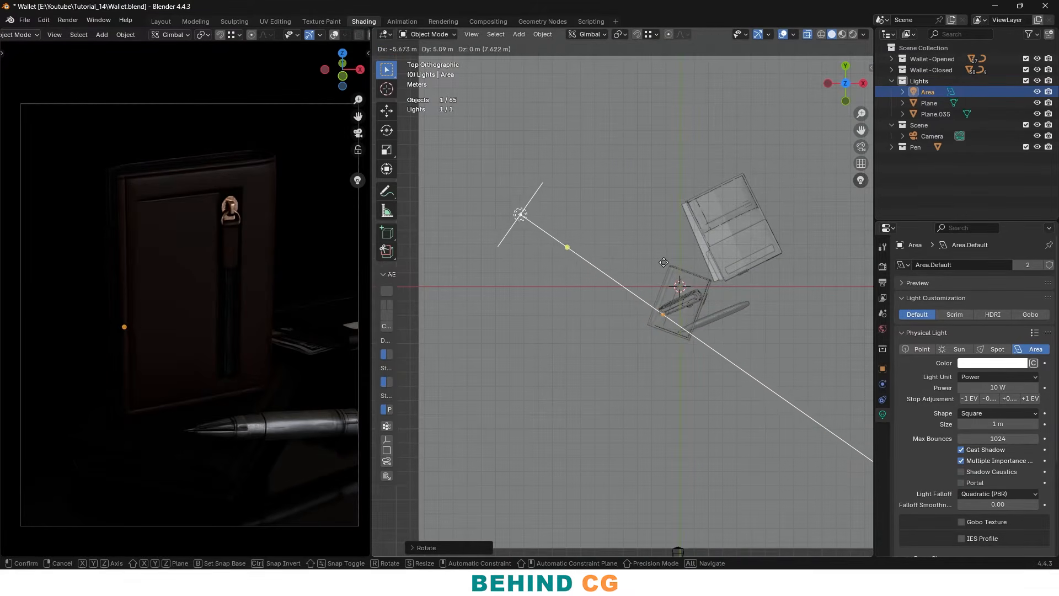
left_click(671, 269)
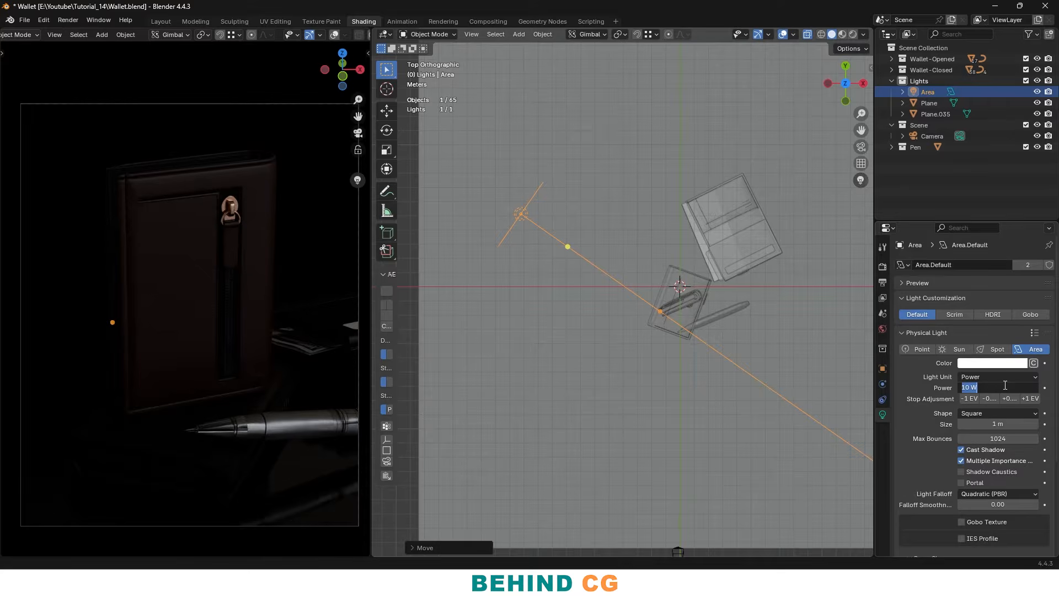
Set the area light's power to 5000 W
left_click(1006, 385)
type("5000")
key("Return")
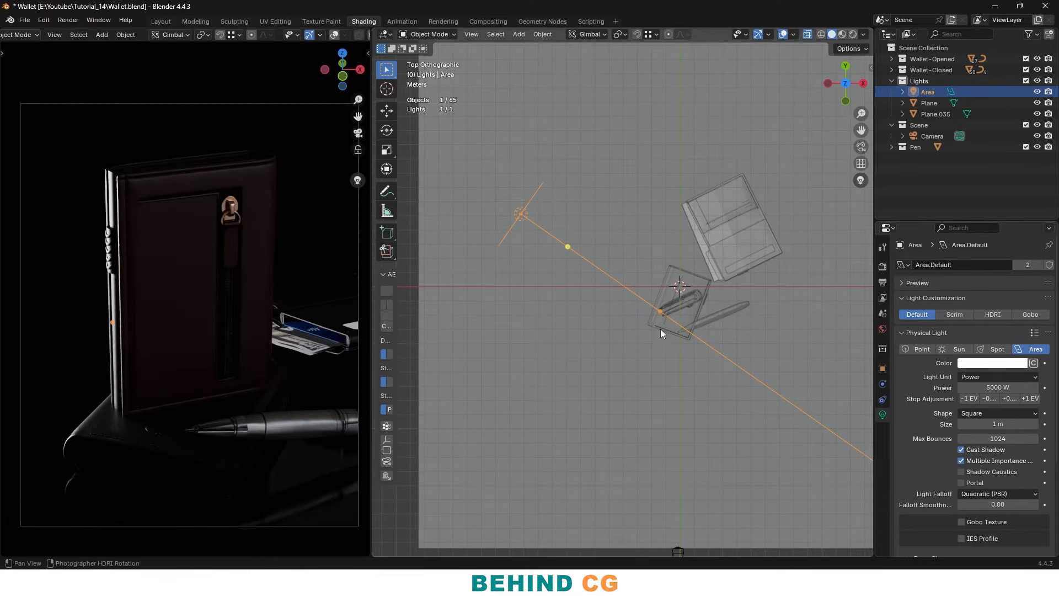
Move the area light farther back in the top view, rotate it 10 degrees and aim it at the standing wallet
middle_click_drag(661, 329, 667, 342, "shift")
key("g")
left_click(693, 323)
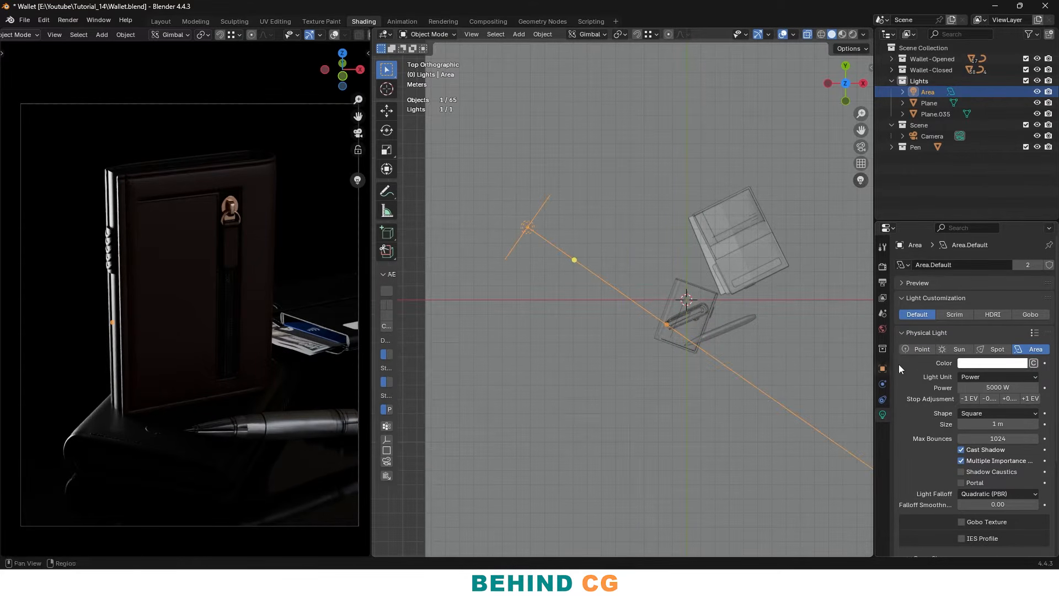
key("g")
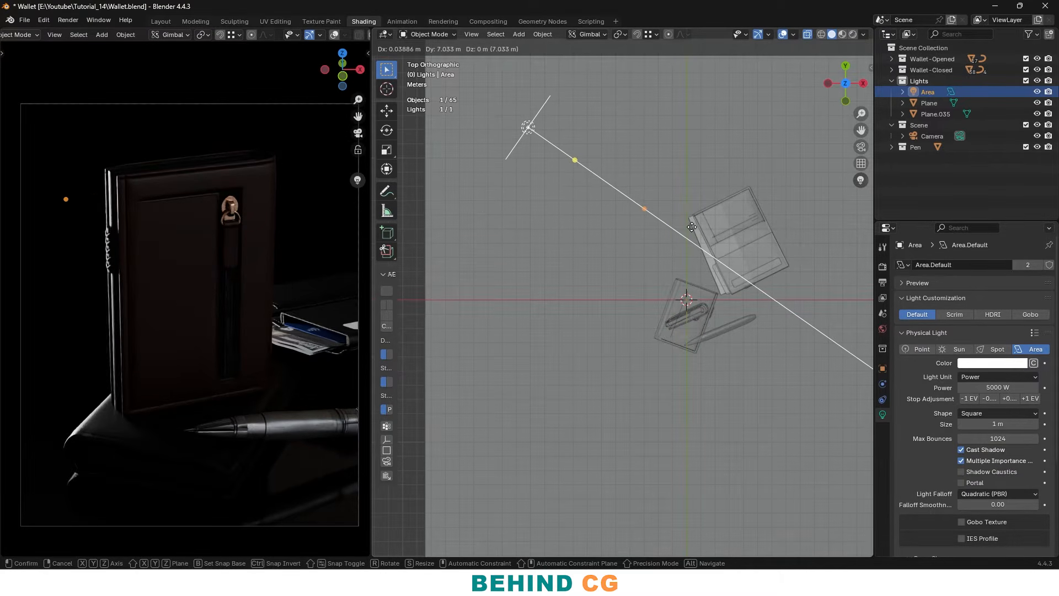
left_click(675, 232)
key("r")
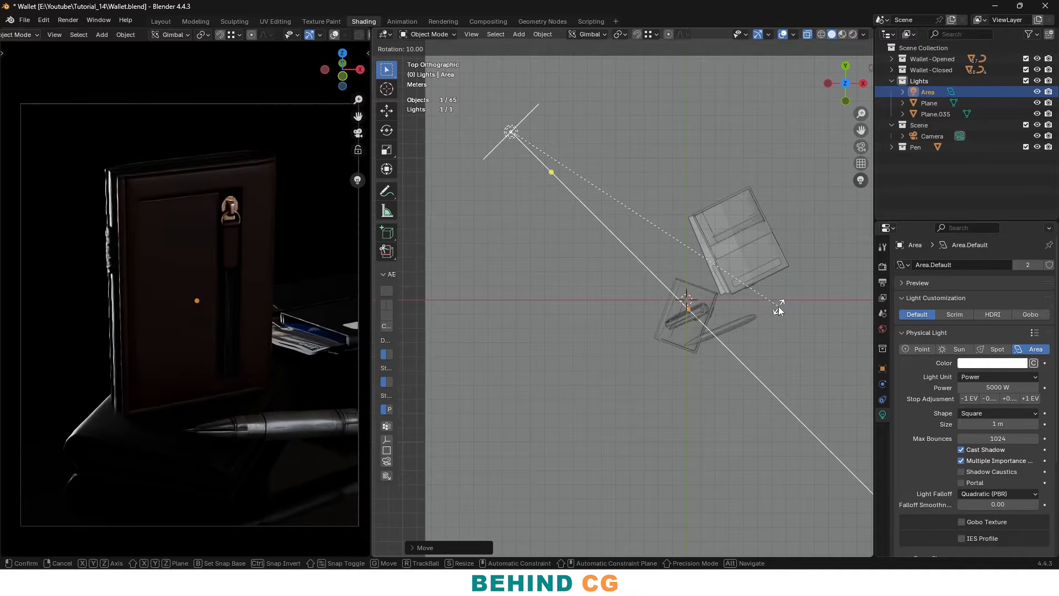
left_click(782, 311)
key("g")
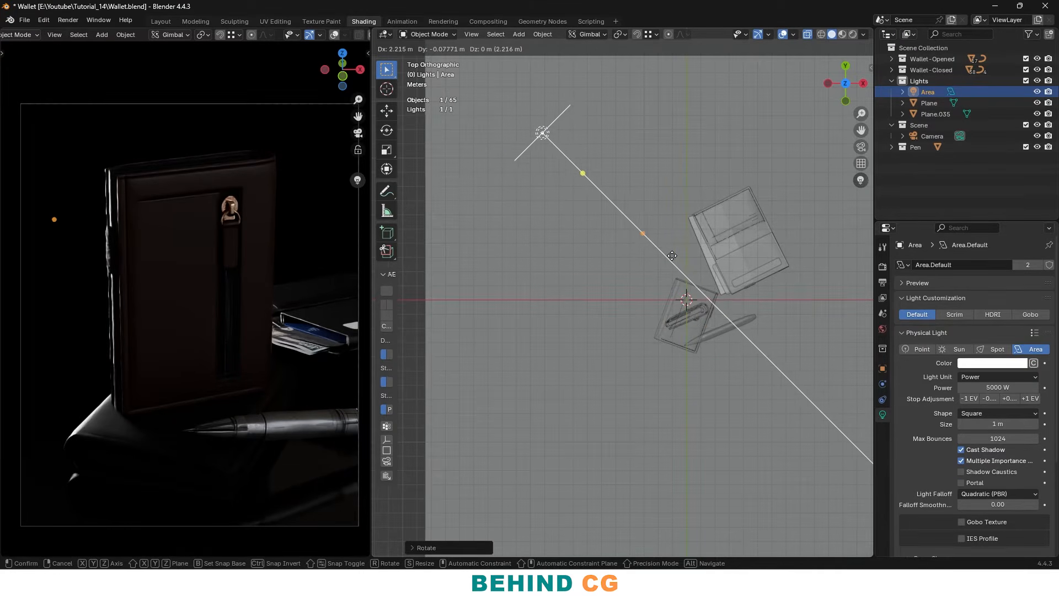
left_click(637, 272)
Examine the light's highlights on the wallet's spine, the cards and the pen up close in the camera view
middle_click_drag(35, 325, 78, 331, "shift")
scroll(78, 330, "up", 2)
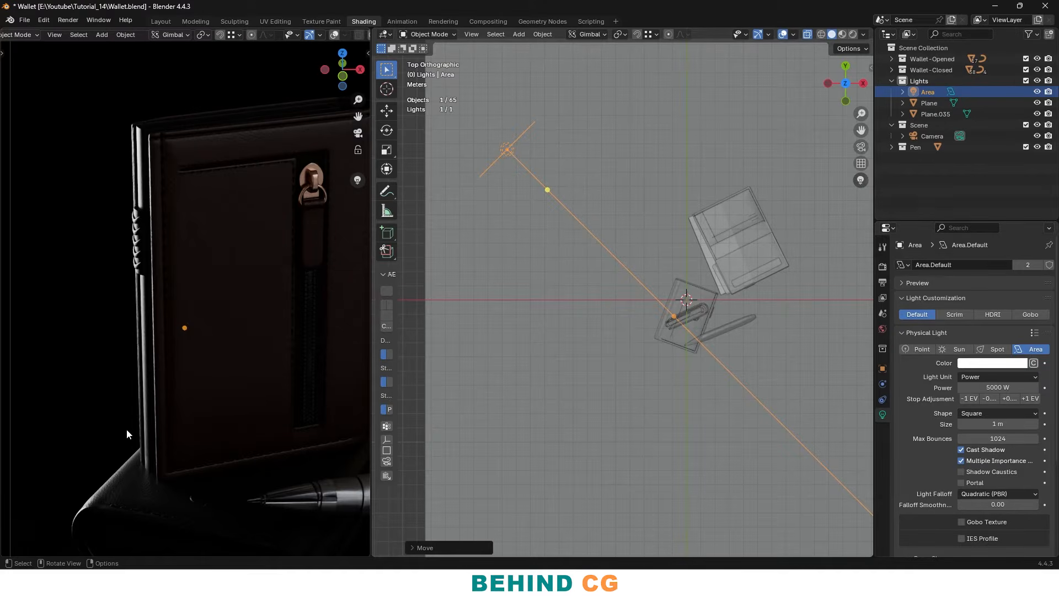
middle_click_drag(353, 337, 6, 347, "shift")
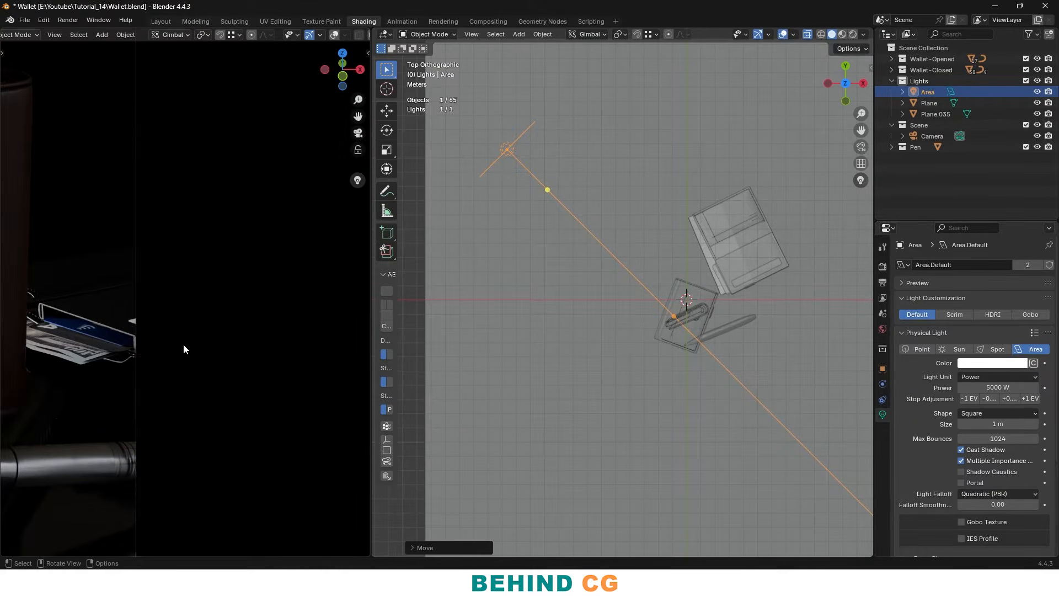
scroll(183, 343, "up", 2)
middle_click_drag(88, 351, 290, 333, "shift")
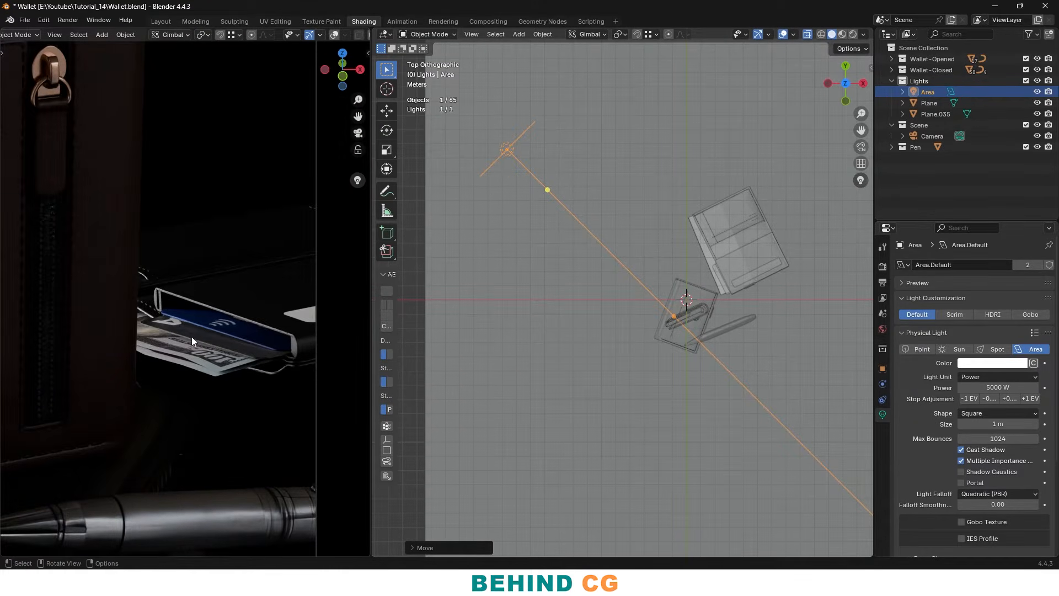
scroll(222, 347, "down", 3)
middle_click_drag(169, 338, 291, 382, "shift")
scroll(296, 362, "down", 1)
Move the area light closer behind the wallets in the top view and check the leather highlights in the render
key("g")
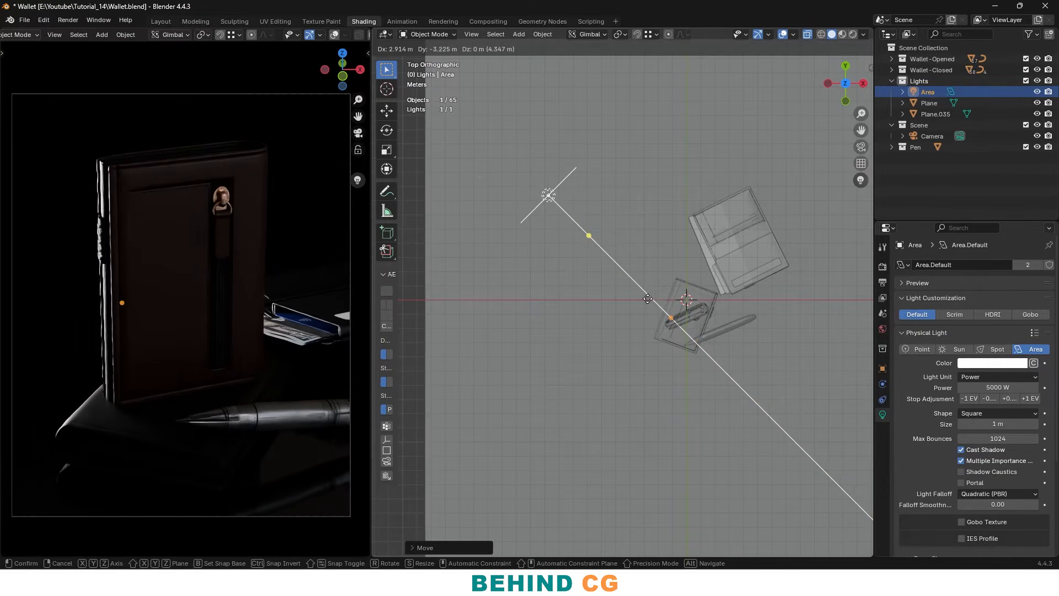
left_click(679, 280)
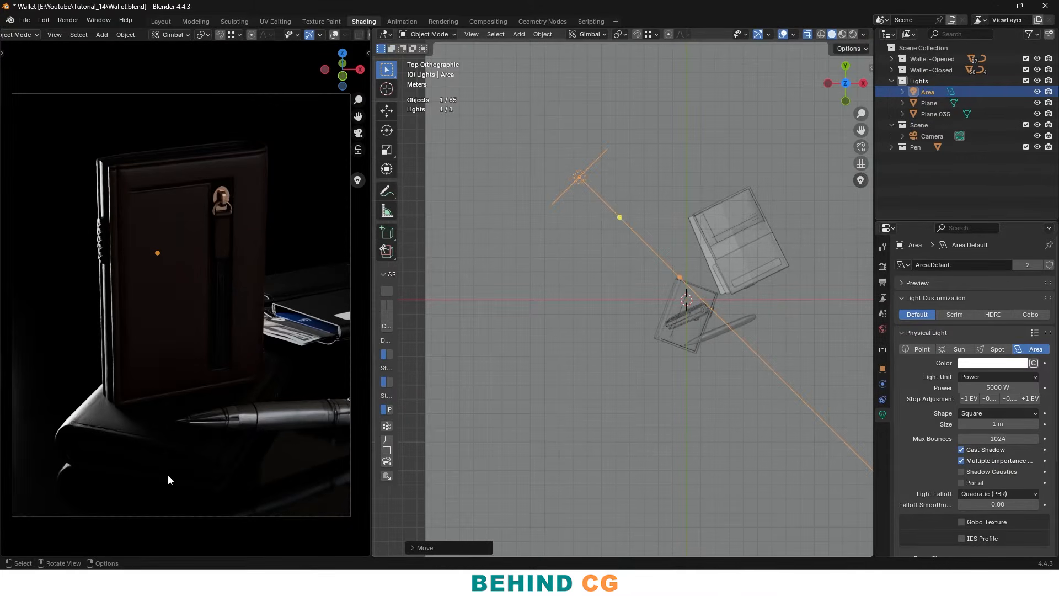
scroll(100, 418, "up", 3)
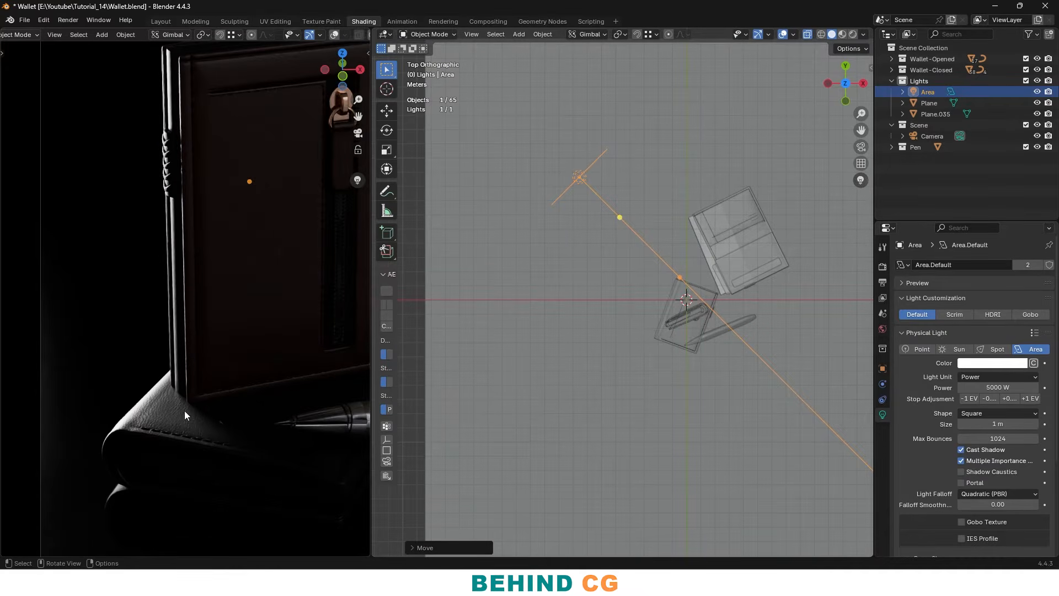
scroll(215, 380, "down", 2)
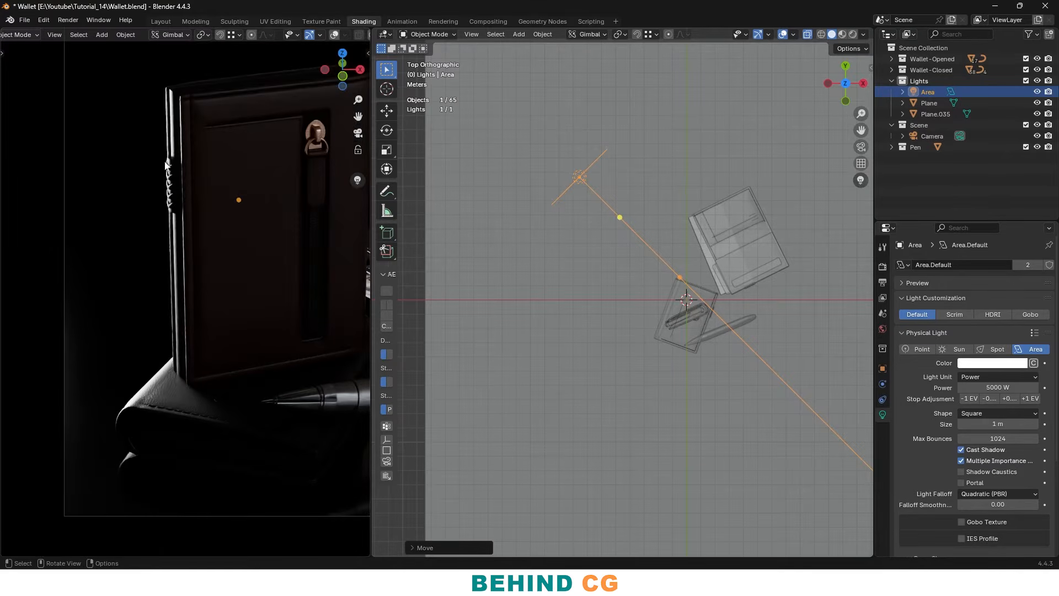
Move the area light slightly toward the wallets in the top view and check the spine highlights in the render
scroll(244, 352, "down", 1)
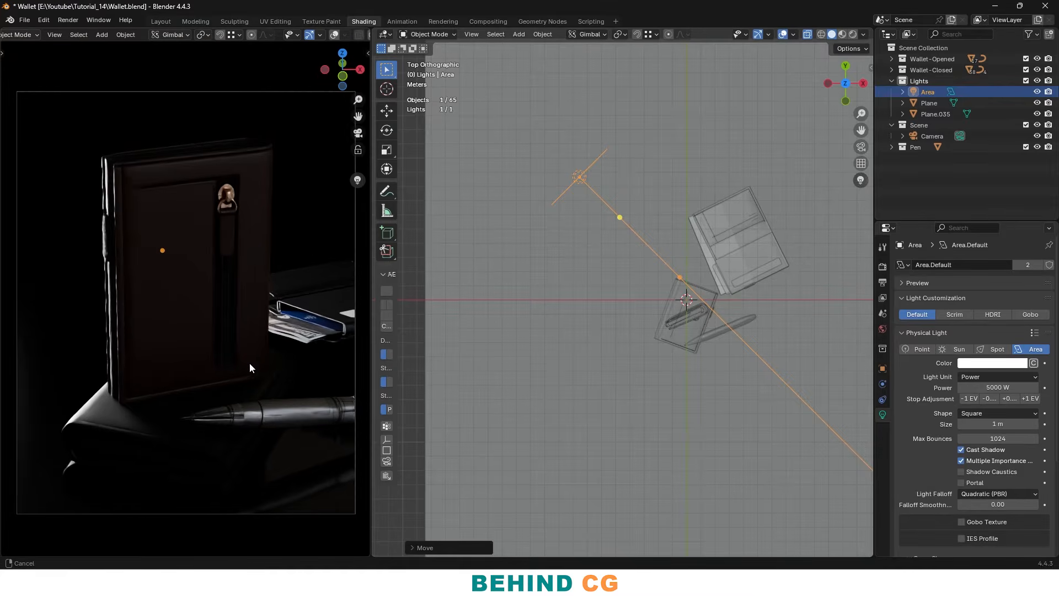
key("g")
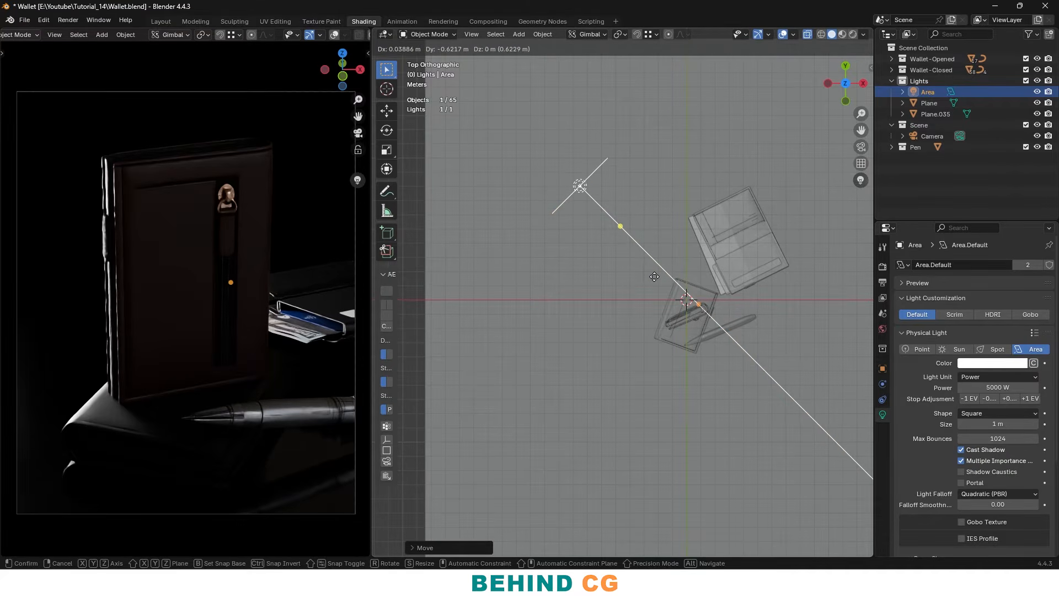
left_click(659, 277)
middle_click_drag(86, 398, 178, 365, "shift")
scroll(112, 416, "up", 1)
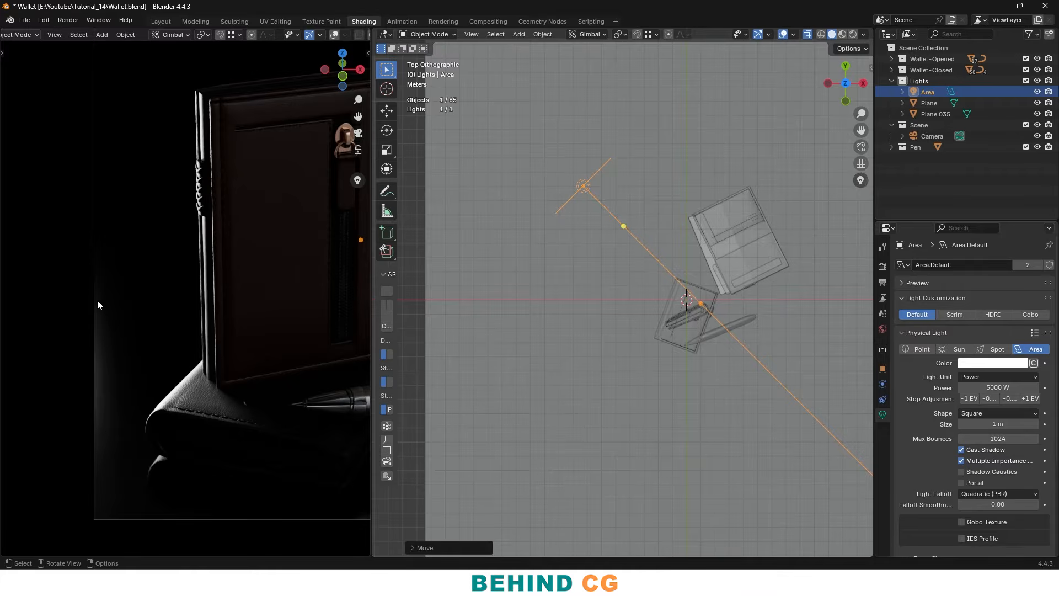
key("g")
key("x")
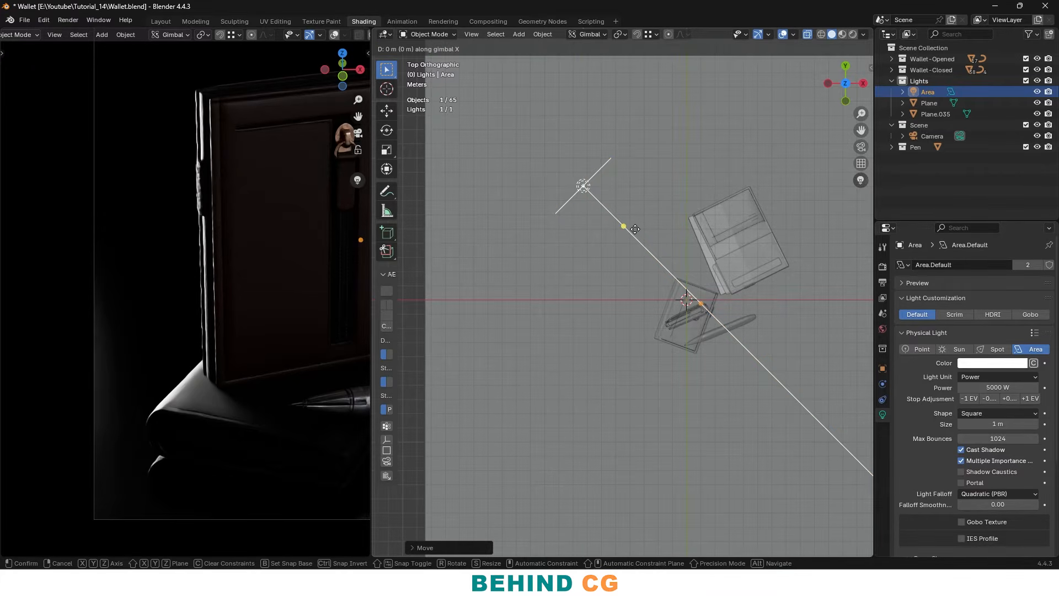
right_click(562, 237)
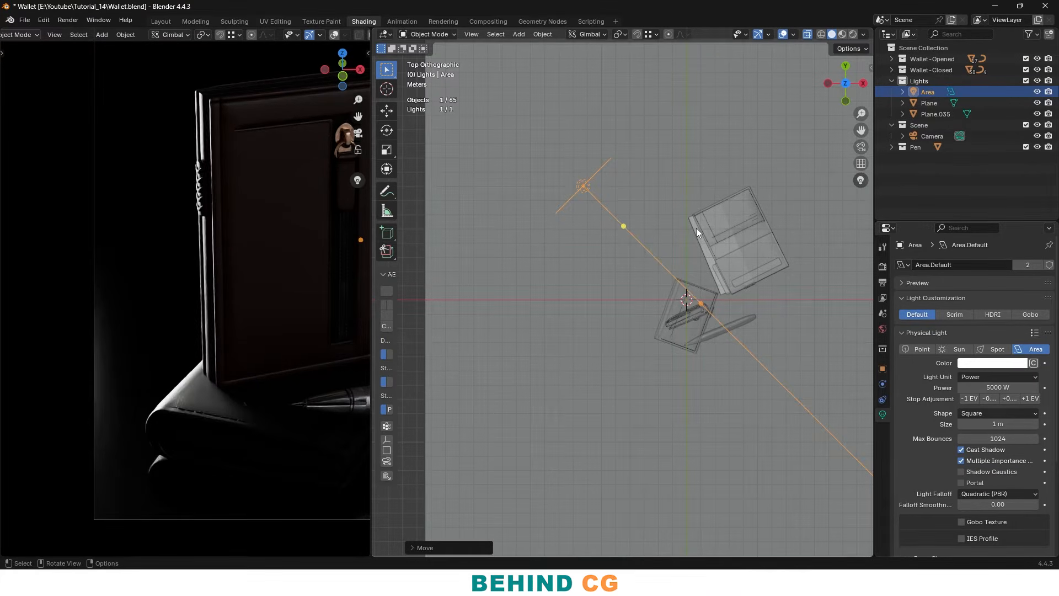
key("g")
key("x")
right_click(602, 244)
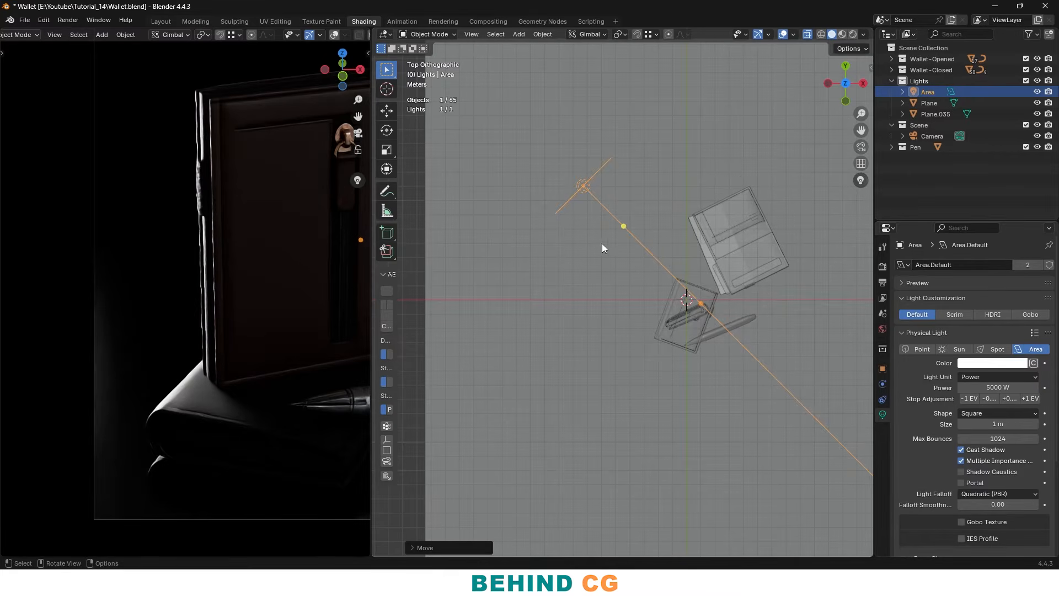
key("g")
key("z")
right_click(699, 277)
middle_click_drag(592, 275, 455, 310, "shift")
key("g")
left_click(507, 252)
middle_click_drag(520, 273, 634, 270, "shift")
key("g")
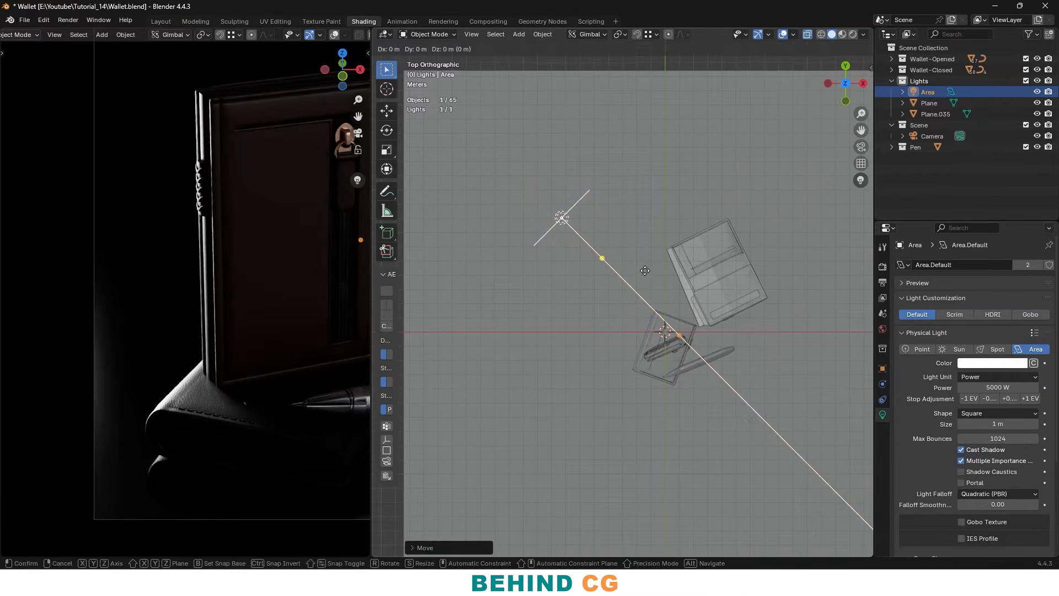
key("y")
right_click(634, 282)
Move the area light about 1.1 m toward the front-left in the top view and check the wallet highlights
key("g")
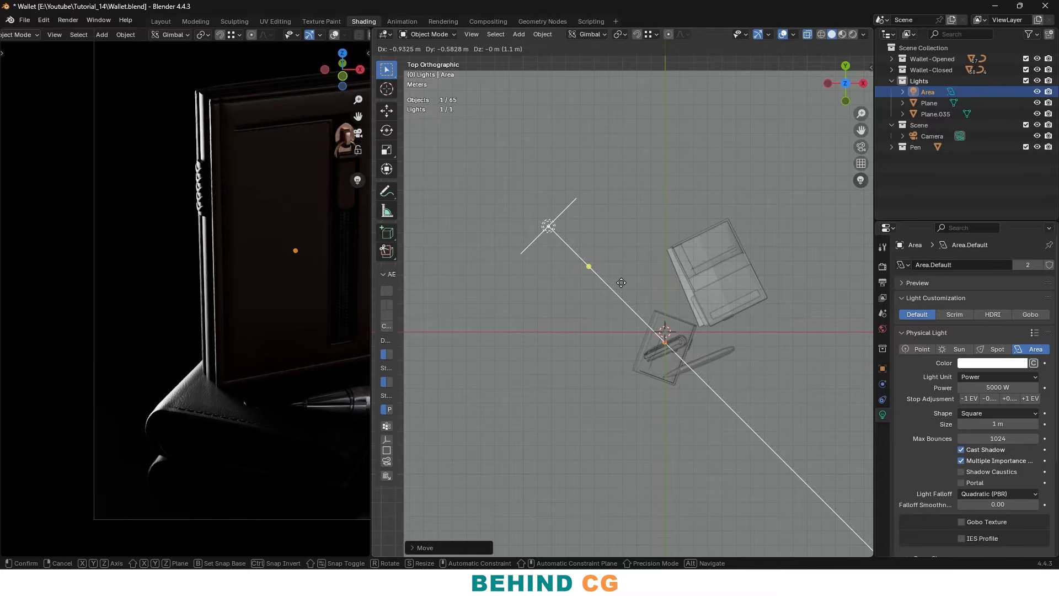
left_click(621, 283)
middle_click_drag(324, 370, 216, 395, "shift")
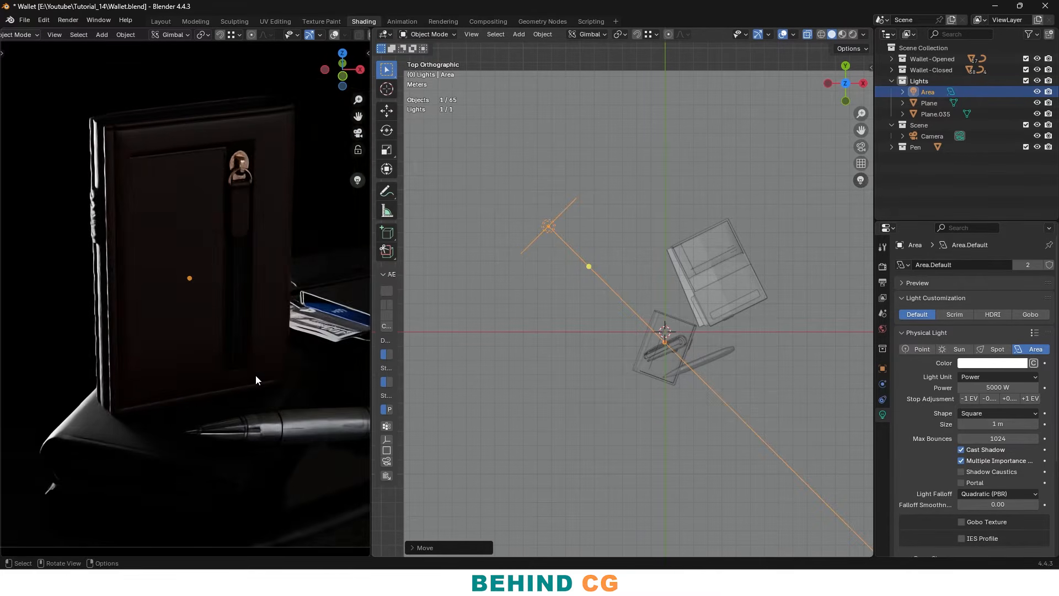
scroll(265, 381, "down", 1)
middle_click_drag(285, 385, 278, 395, "shift")
Add a second area light to the scene from the front view
key("KP_1")
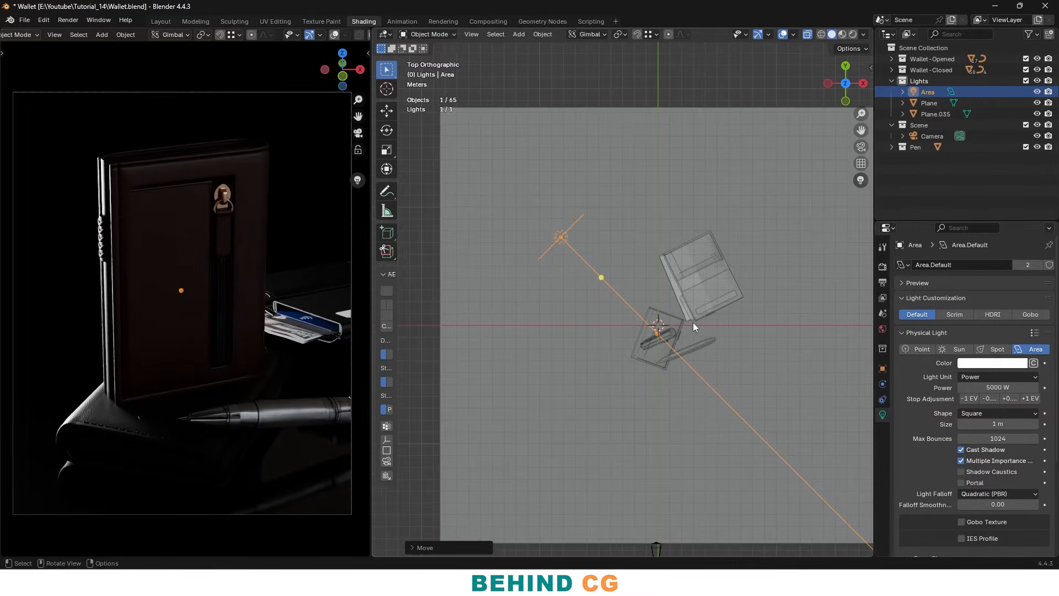
key("alt+a")
key("shift+a")
mouse_move(673, 246)
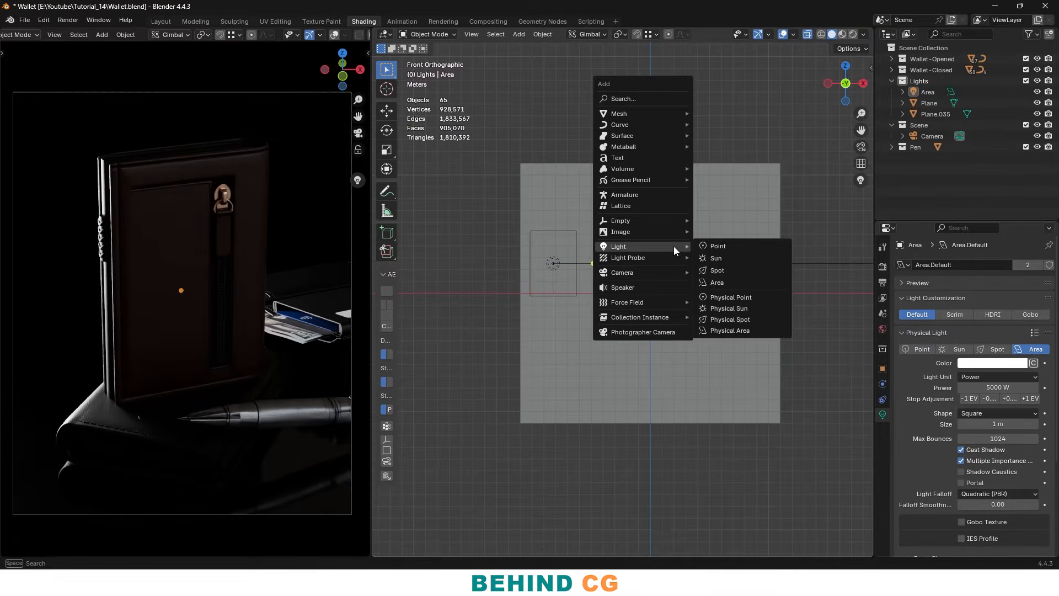
left_click(723, 286)
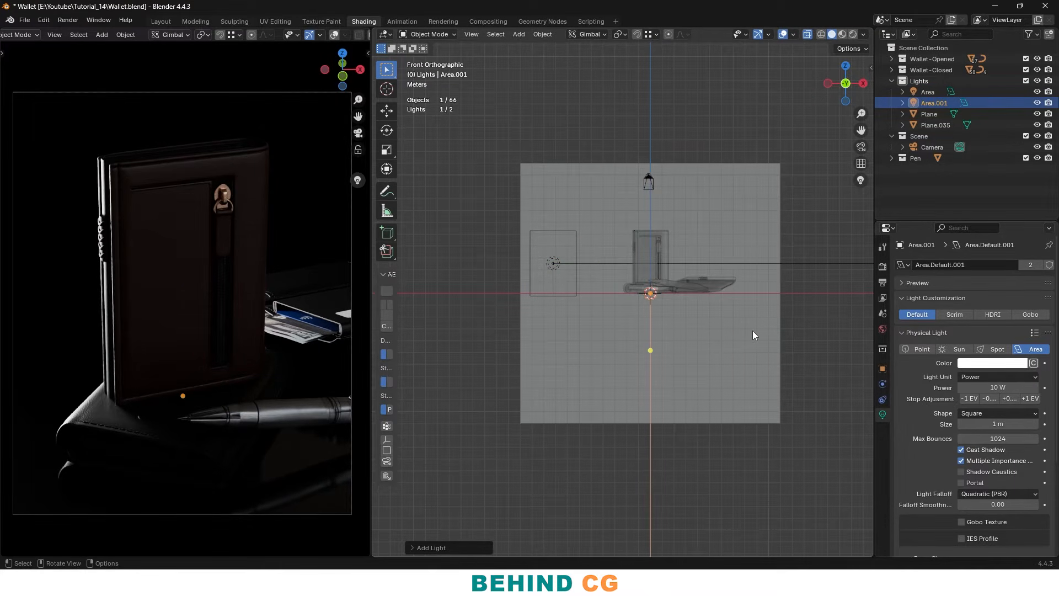
Rotate the new light to shine horizontally, place it to the right of the wallets and turn it 35 degrees in the top view
key("r")
left_click(610, 387)
key("g")
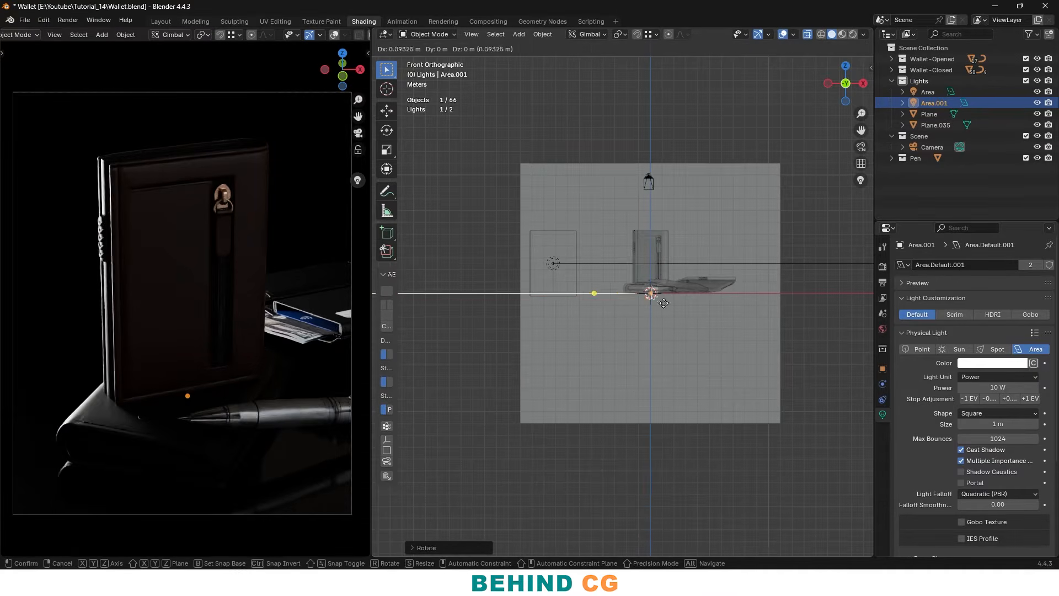
left_click(778, 289)
key("KP_7")
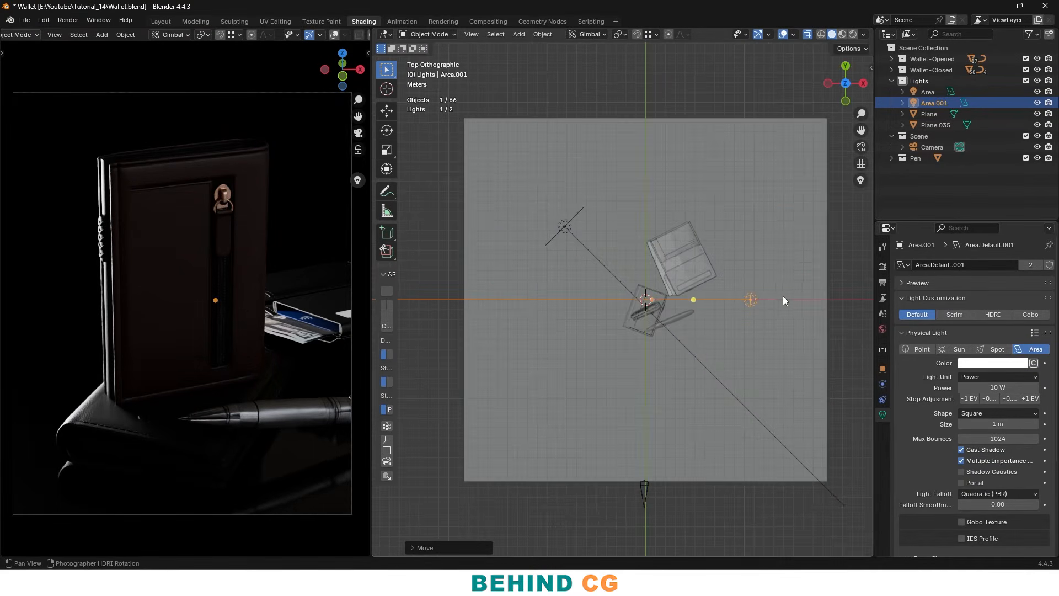
key("r")
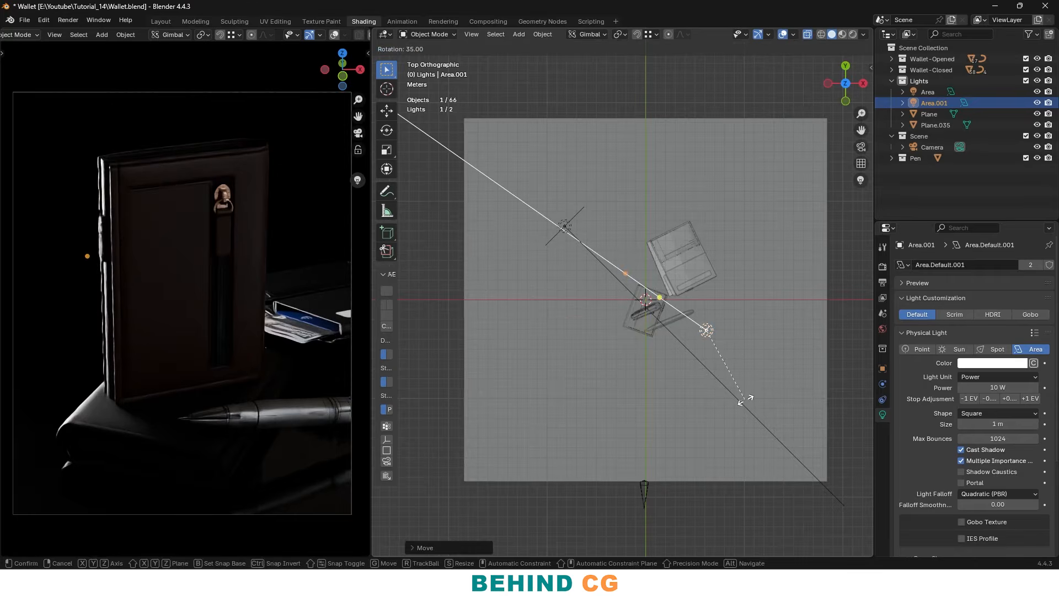
left_click(745, 400)
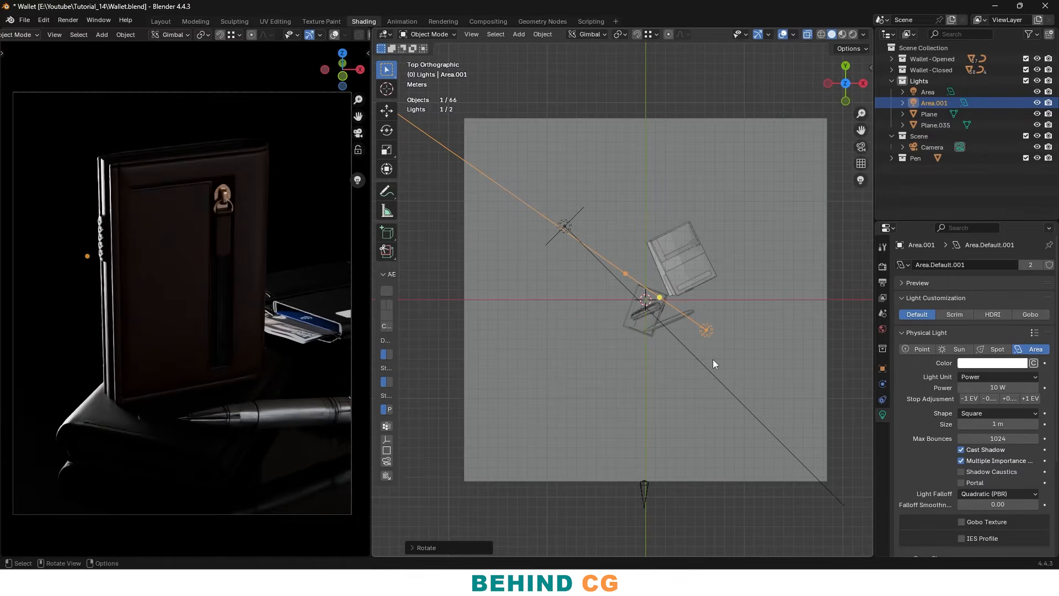
Hide the first area light and rotate the second one back in the top view to aim it at the standing wallet
left_click(568, 225)
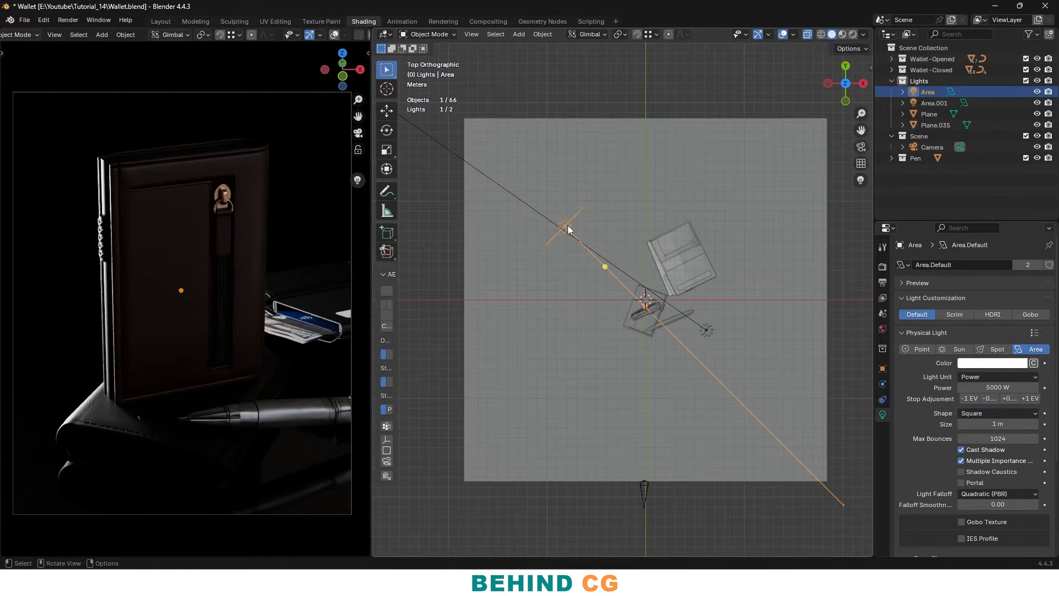
left_click(1039, 92)
scroll(719, 335, "up", 2)
left_click(748, 349)
key("r")
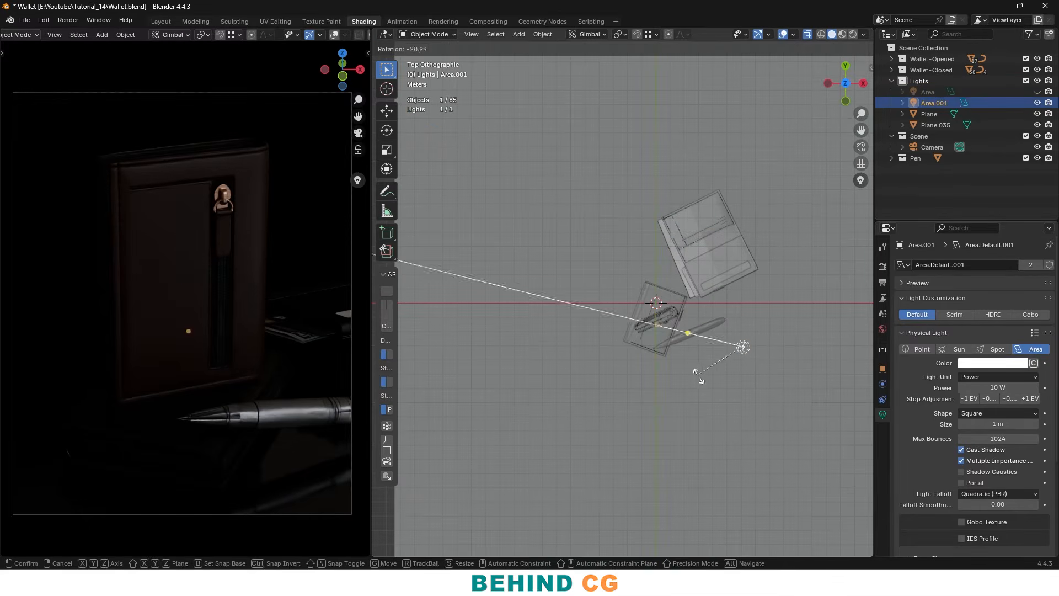
left_click(698, 393)
Scale up the second area light, raise it above the ground and position it to the right of the standing wallet
key("s")
left_click(743, 347)
middle_click_drag(743, 346, 724, 358)
key("g")
left_click(651, 357)
key("KP_1")
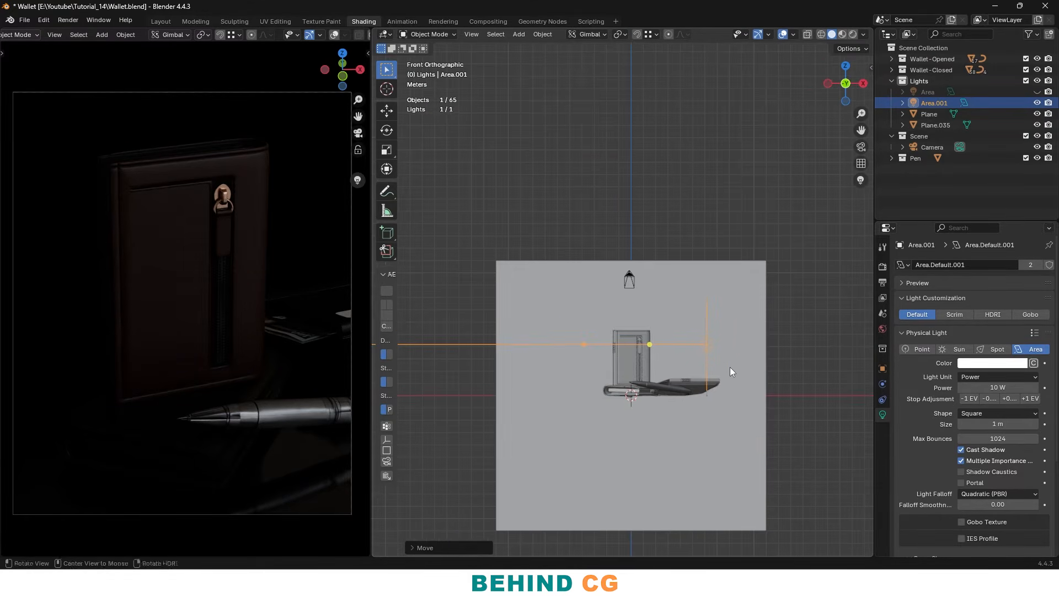
key("g")
left_click(765, 373)
Try the second area light at 8000 W and at 5000 W of power
left_click(1005, 388)
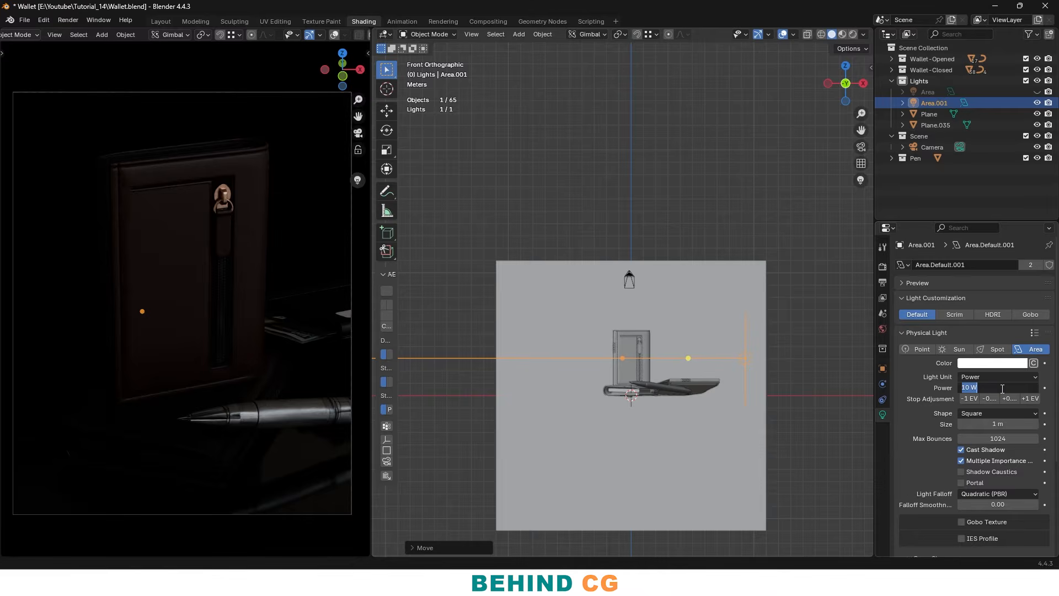
type("800")
key("Return")
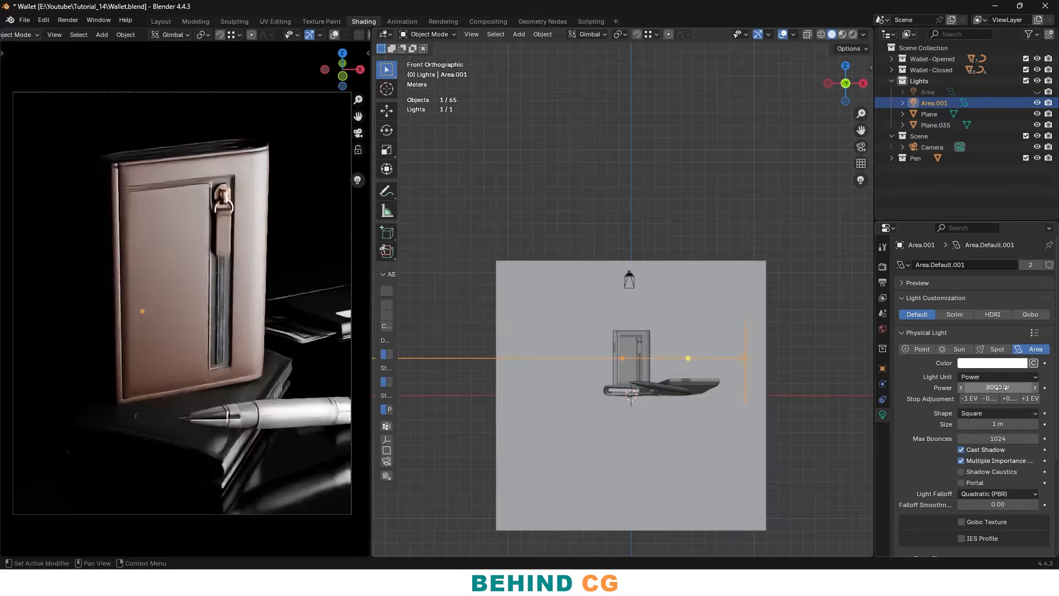
left_click(1001, 388)
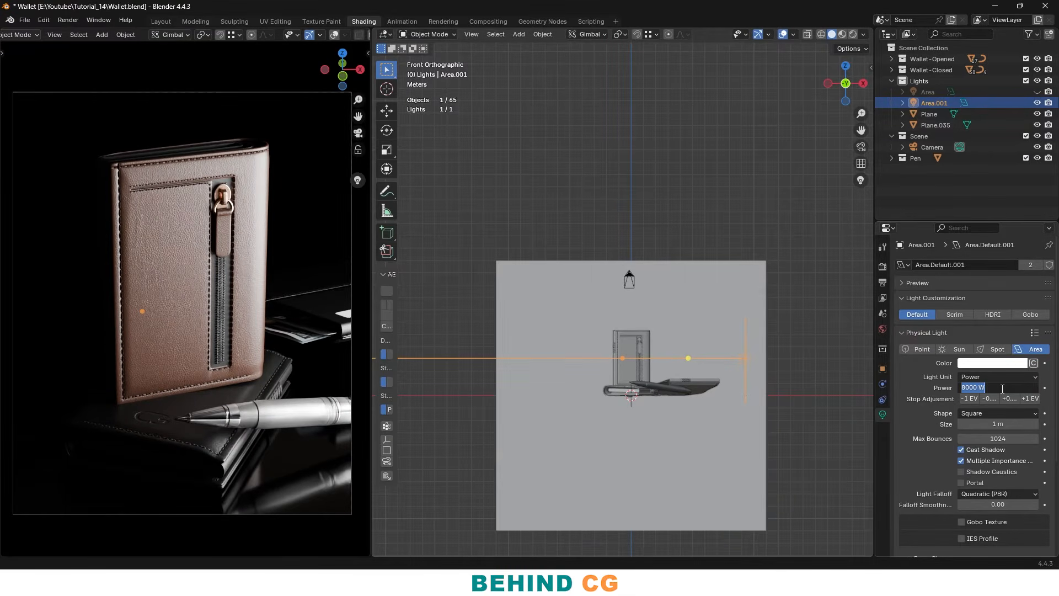
type("5")
key("Return")
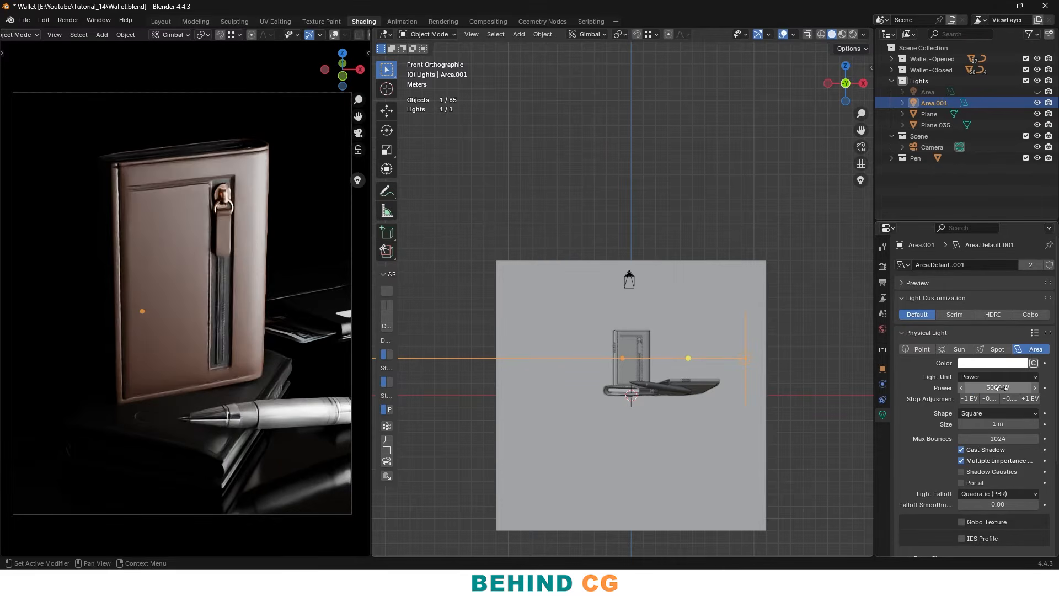
Set the second area light's power to 7000 W
left_click(1001, 388)
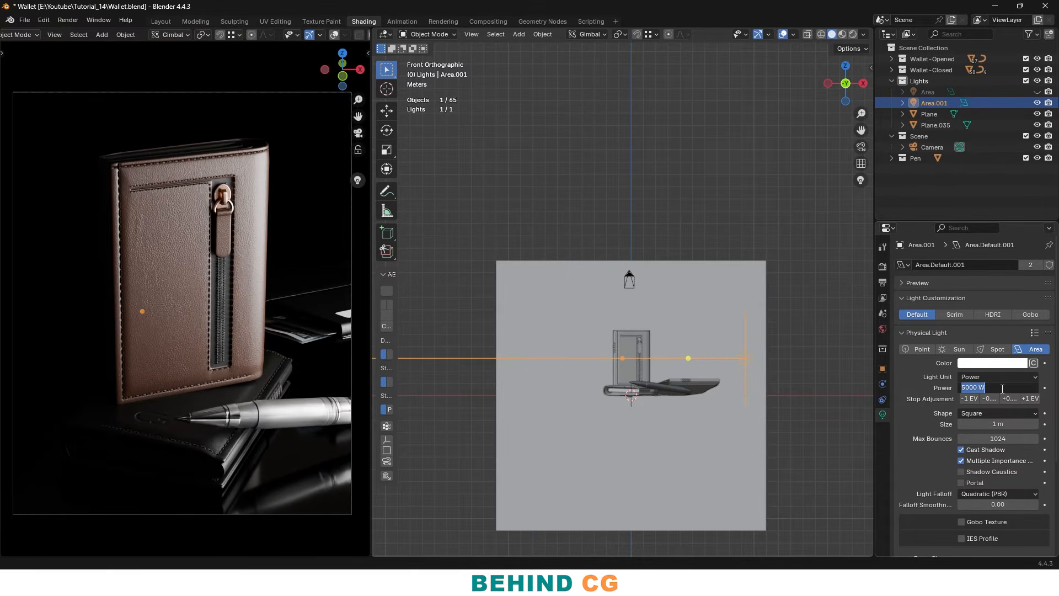
type("7000")
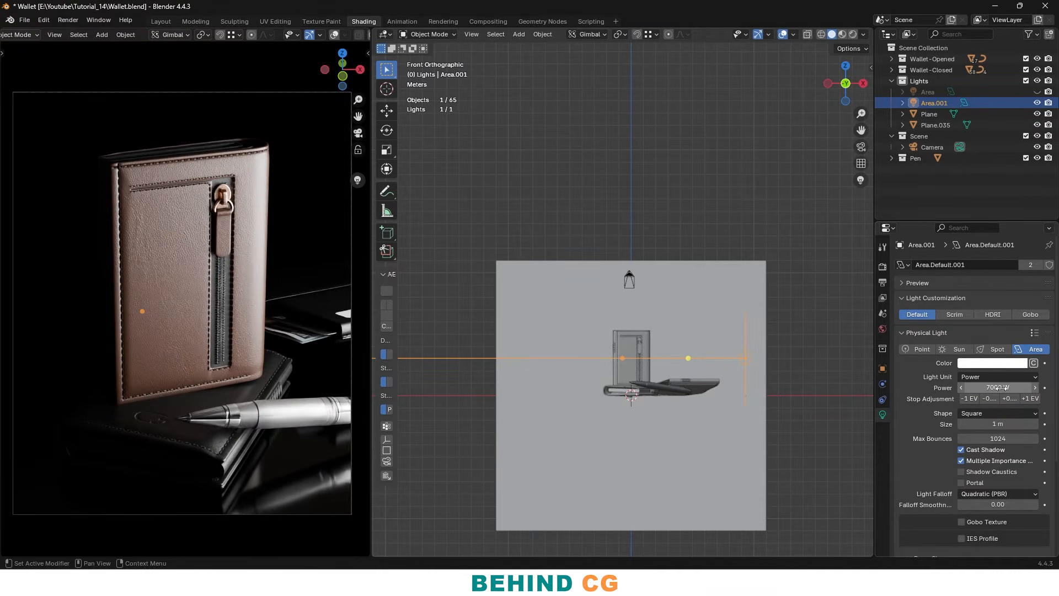
key("Return")
Scale up the second area light further in the perspective view
middle_click_drag(782, 398, 661, 379)
key("s")
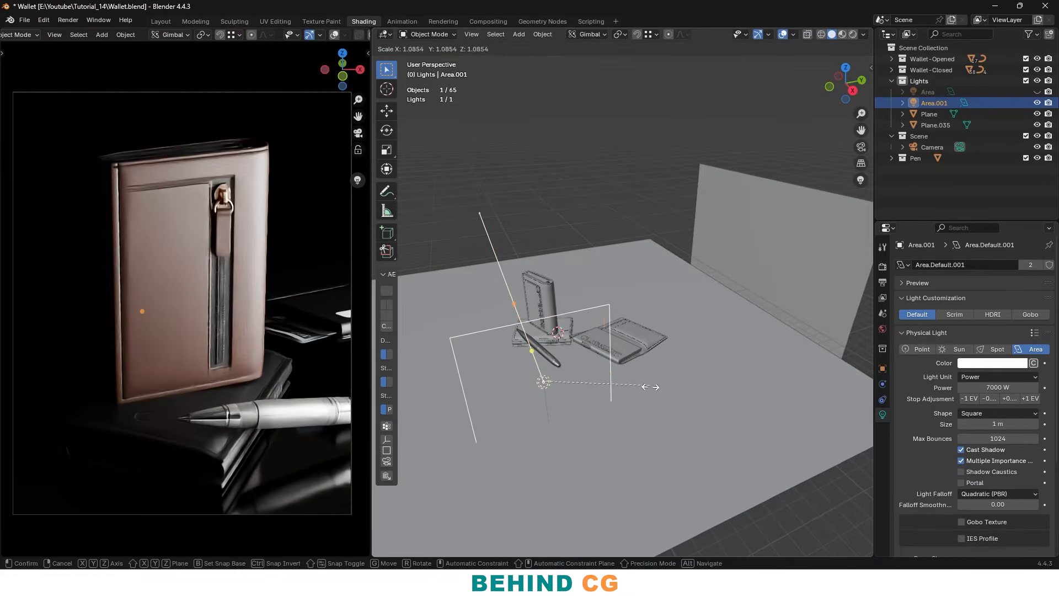
left_click(344, 307)
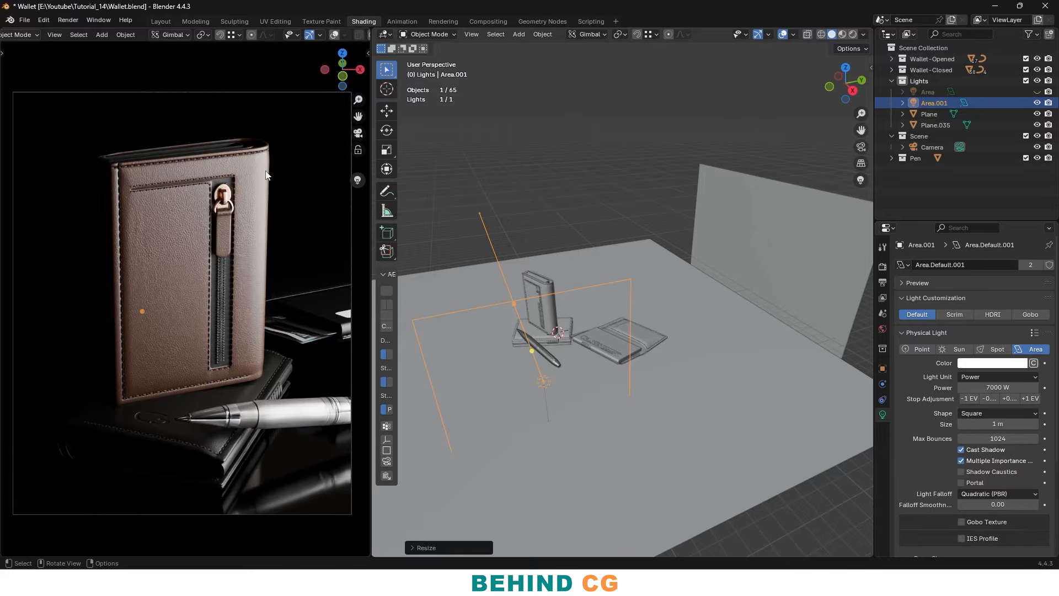
Rotate the enlarged light in the top view, shift it toward the back and inspect the front leather of the standing wallet
key("KP_7")
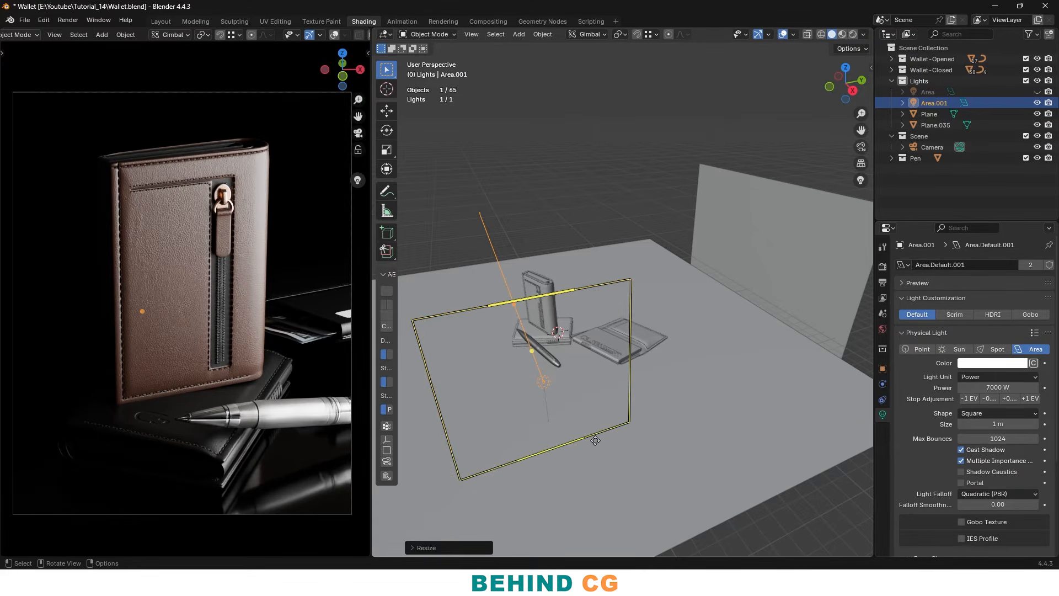
key("r")
left_click(693, 395)
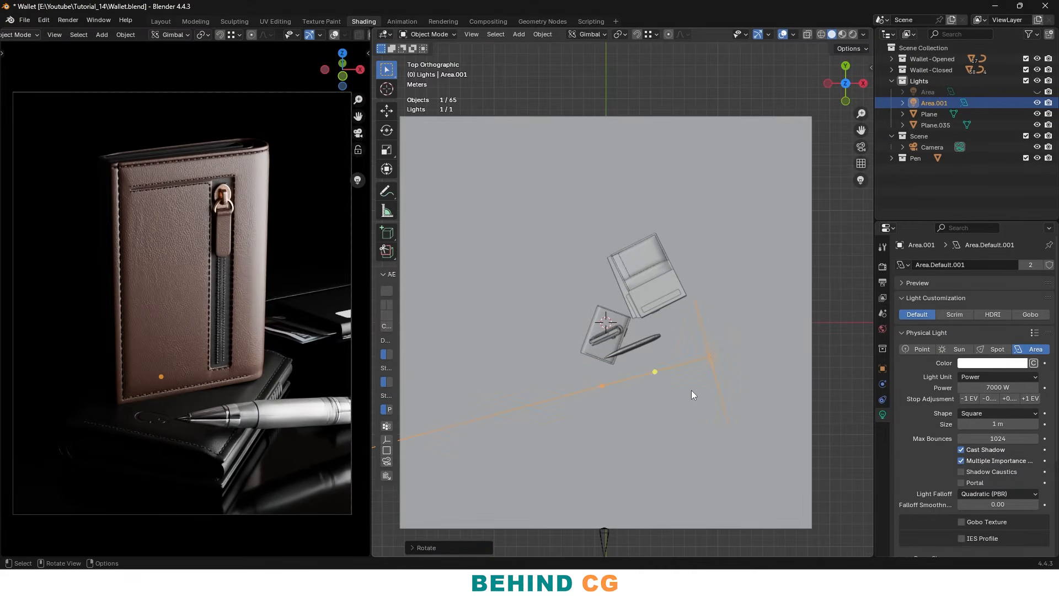
key("g")
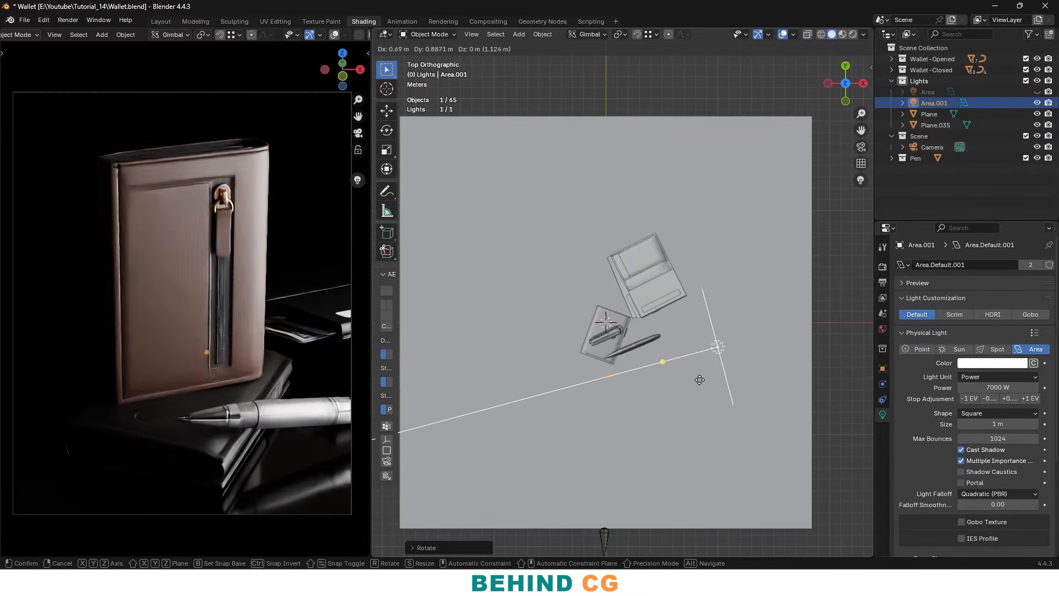
left_click(683, 350)
scroll(240, 212, "up", 2)
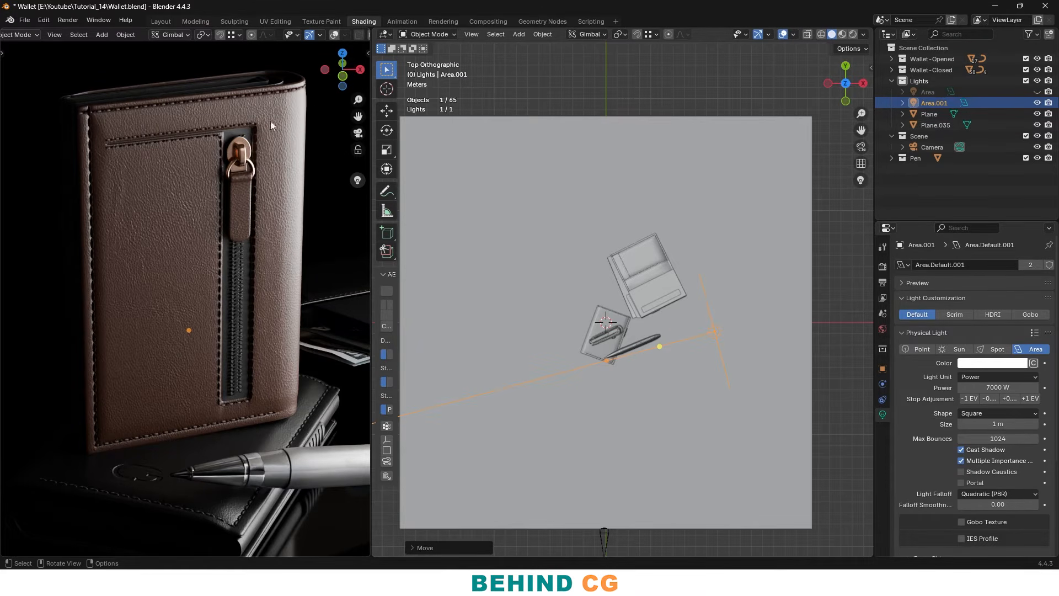
scroll(677, 387, "down", 2)
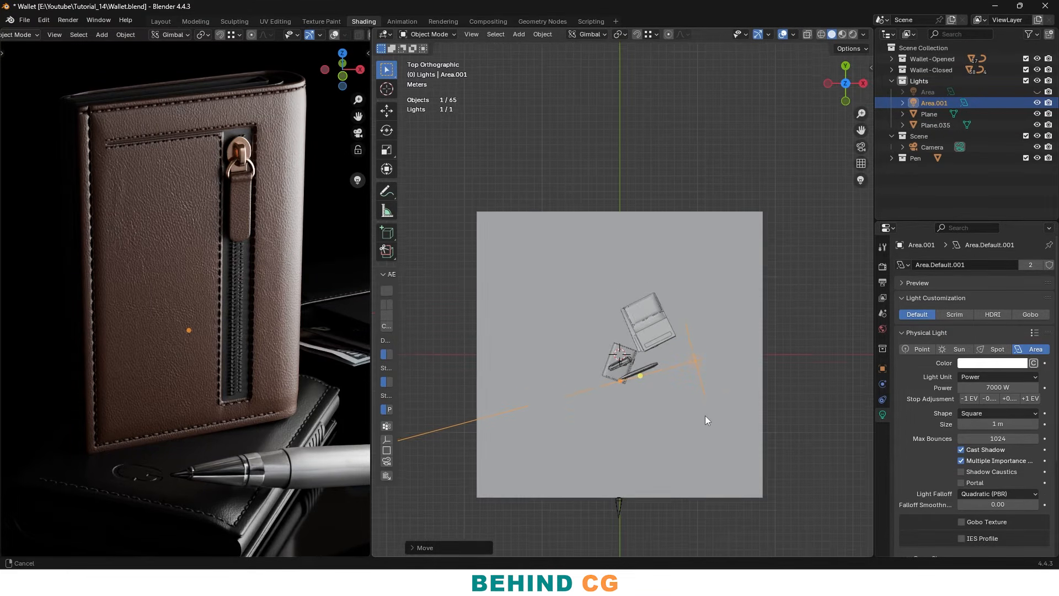
Shift the second area light closer to the wallets in the top view and fine-tune its rotation
key("g")
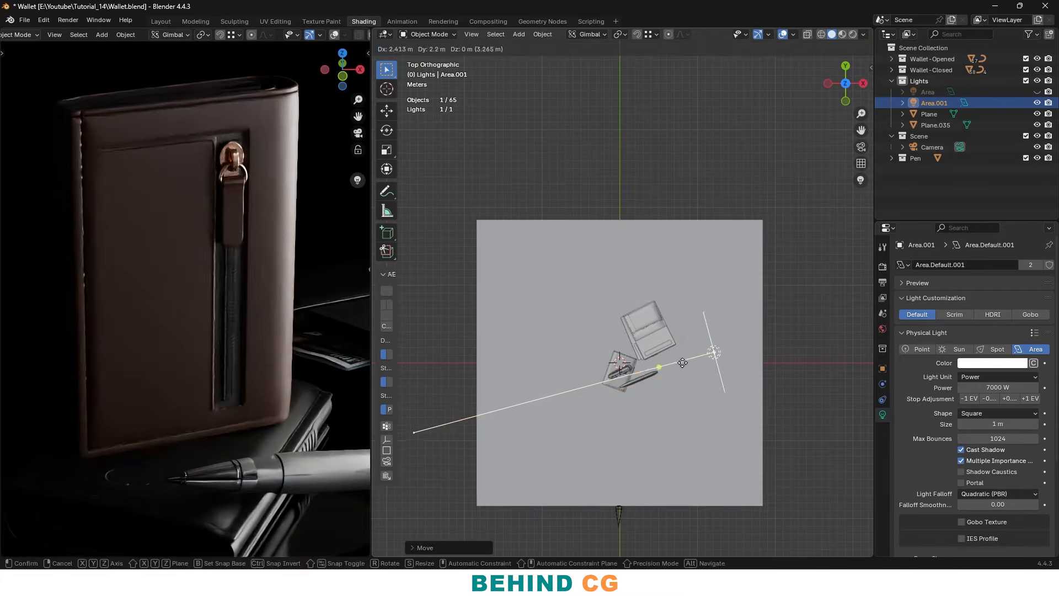
left_click(665, 380)
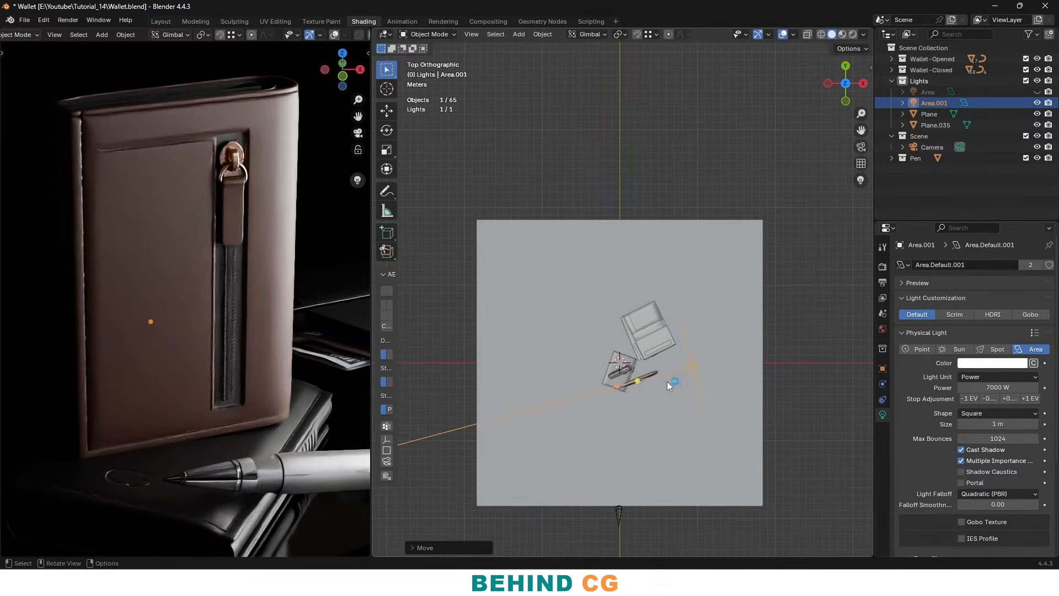
key("r")
left_click(803, 425)
key("g")
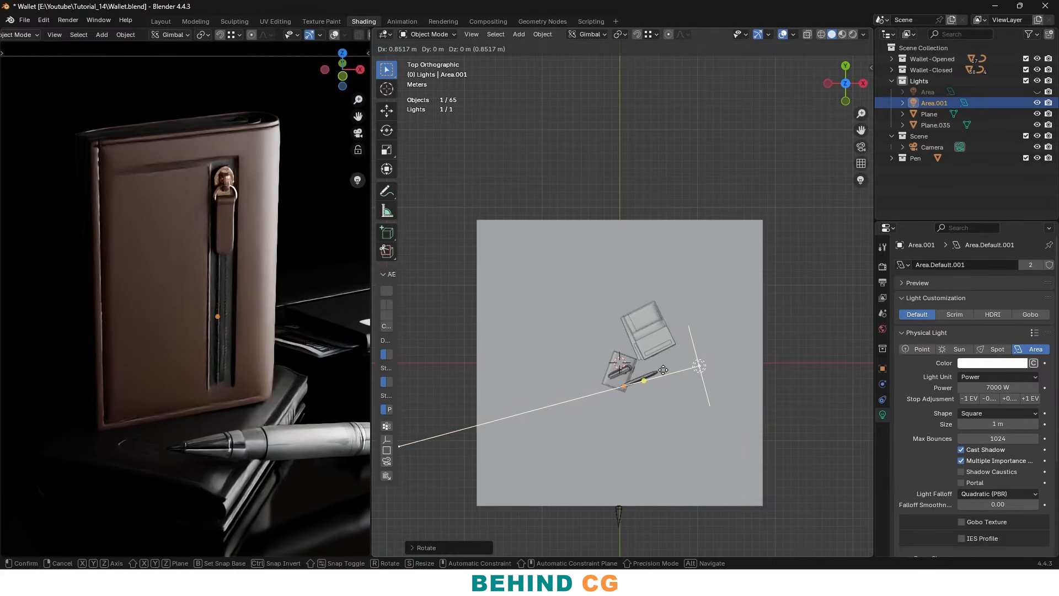
left_click(648, 366)
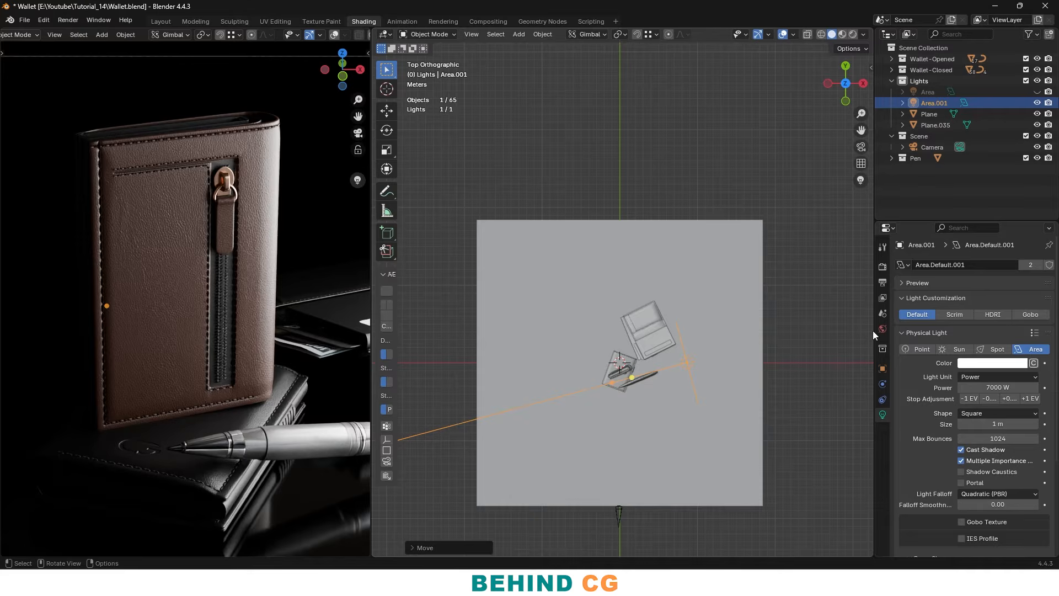
Rename the second area light as Main, unhide the rear area light and rename it as Back
double_click(940, 102)
type("Main")
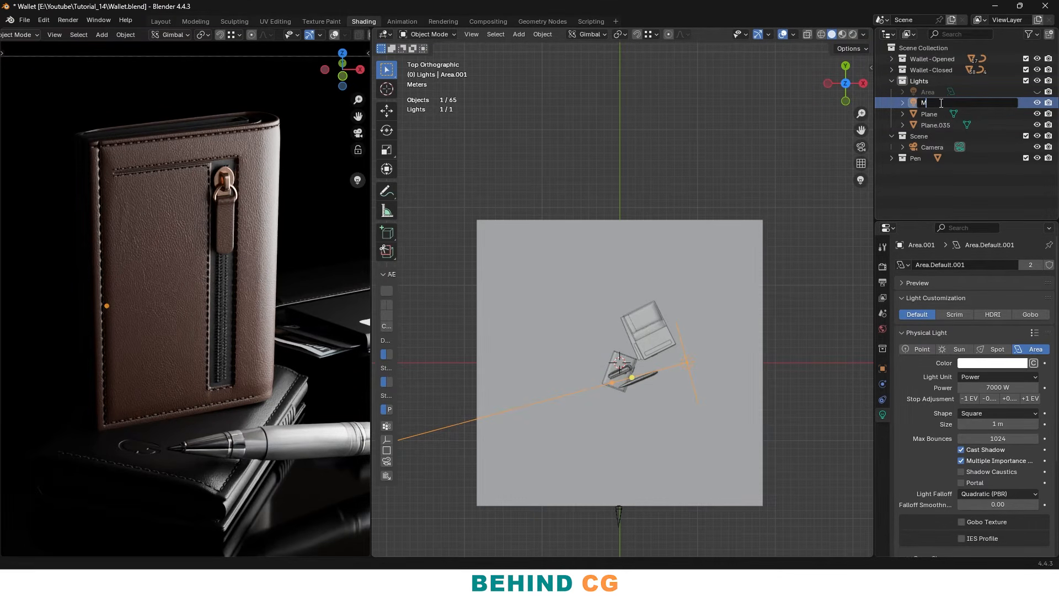
key("Return")
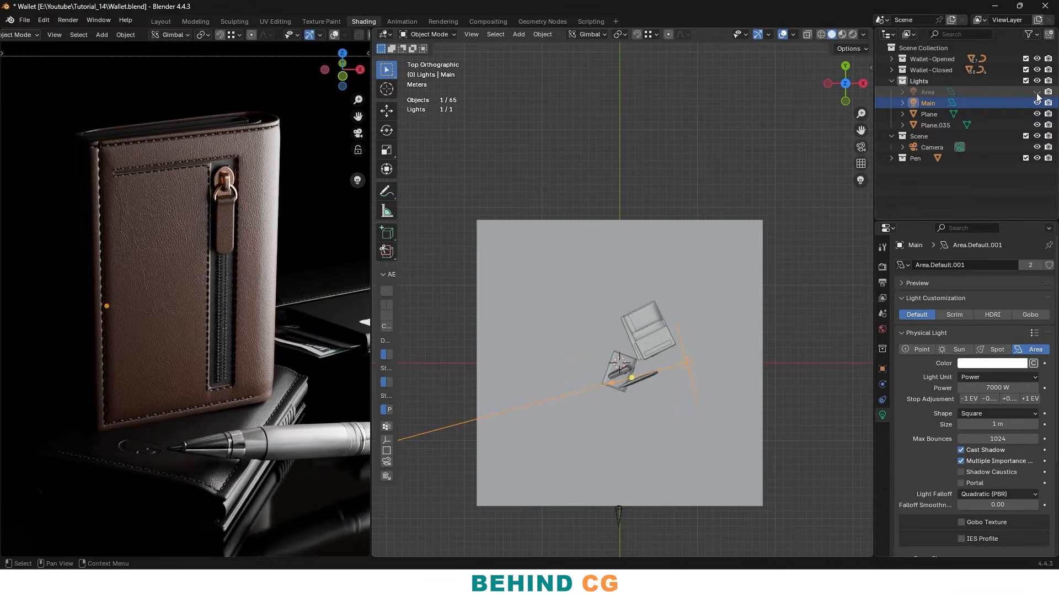
left_click(1038, 92)
double_click(929, 92)
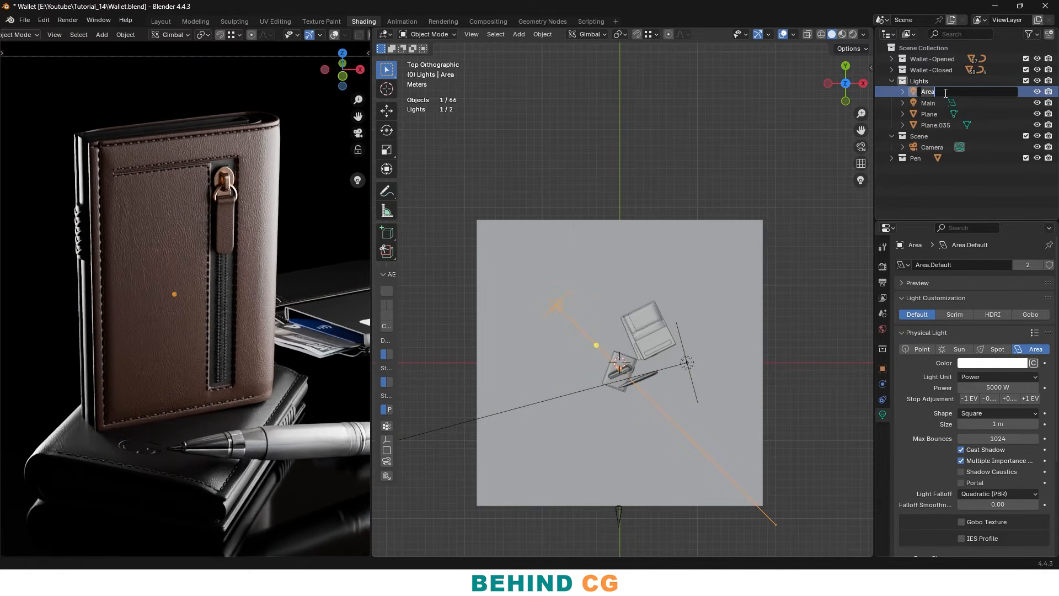
type("Back")
key("Return")
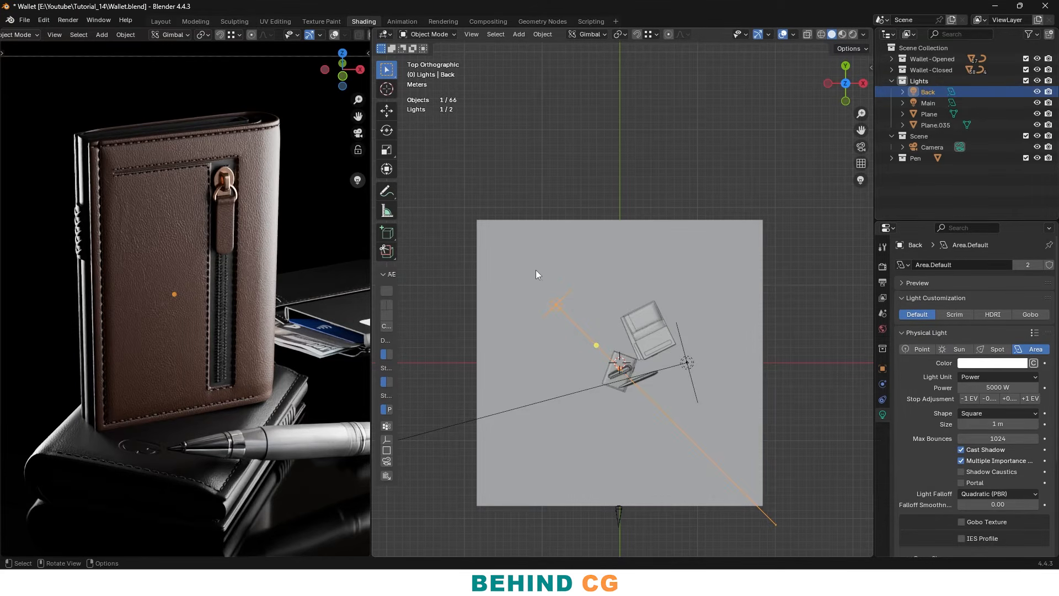
Add a mesh plane under the standing wallet, scale it up and raise it along the Z axis
middle_click_drag(640, 346, 190, 288)
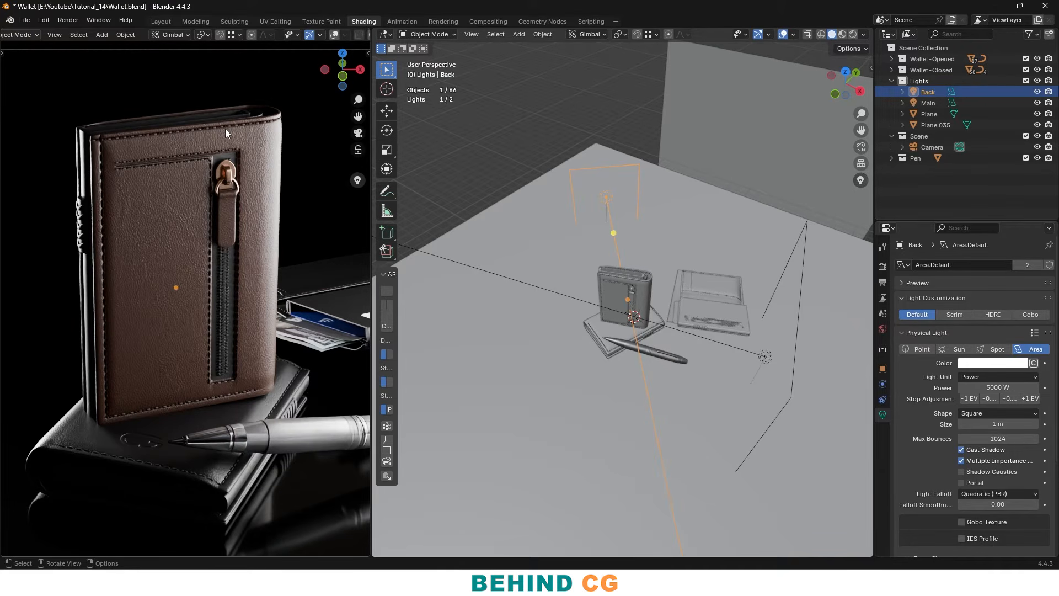
scroll(580, 332, "up", 2)
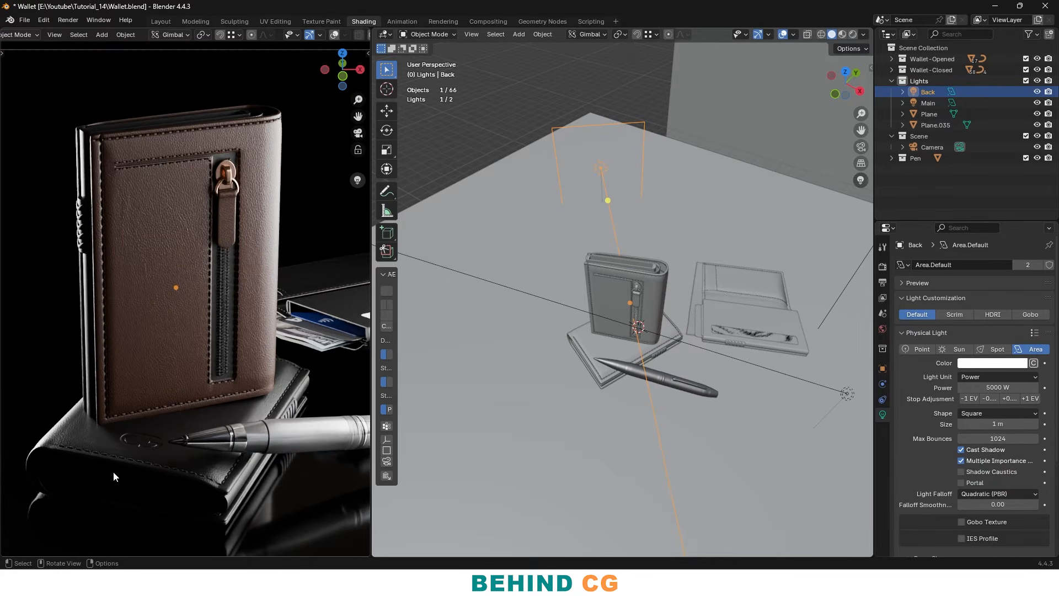
middle_click_drag(645, 344, 637, 316)
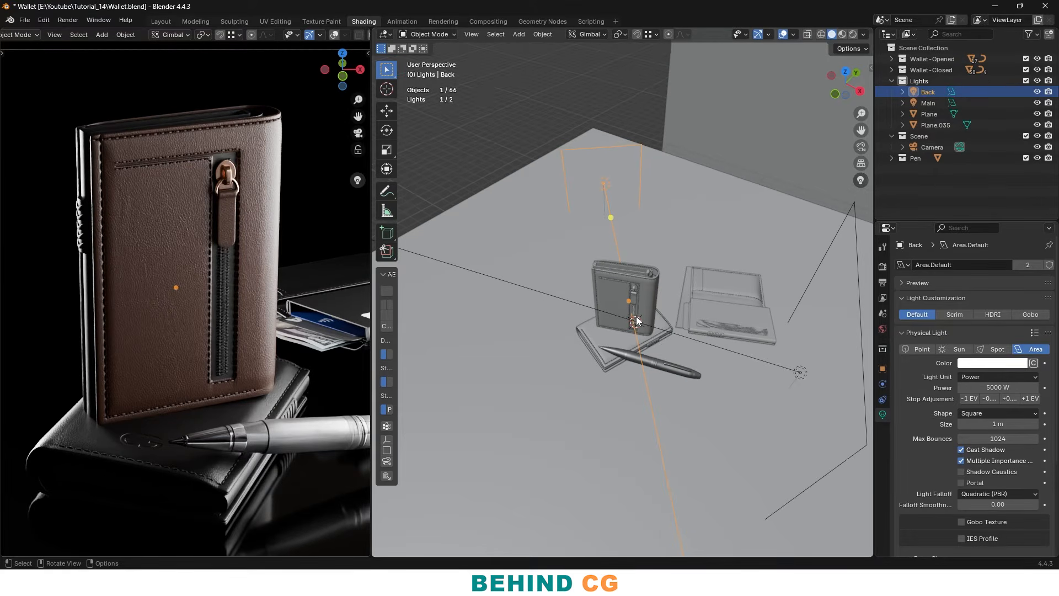
key("shift+a")
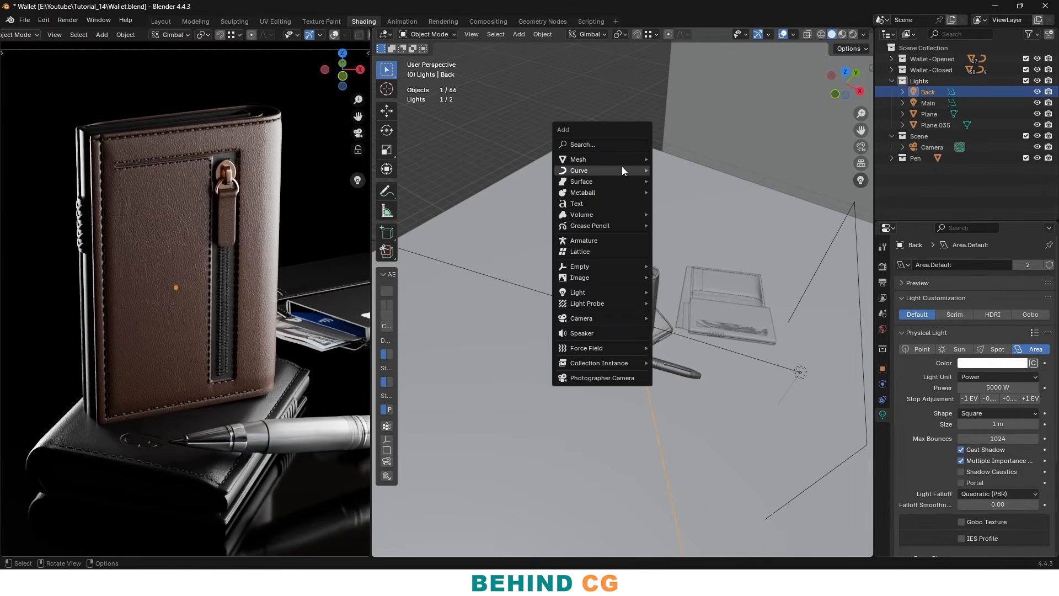
mouse_move(624, 159)
left_click(713, 157)
key("s")
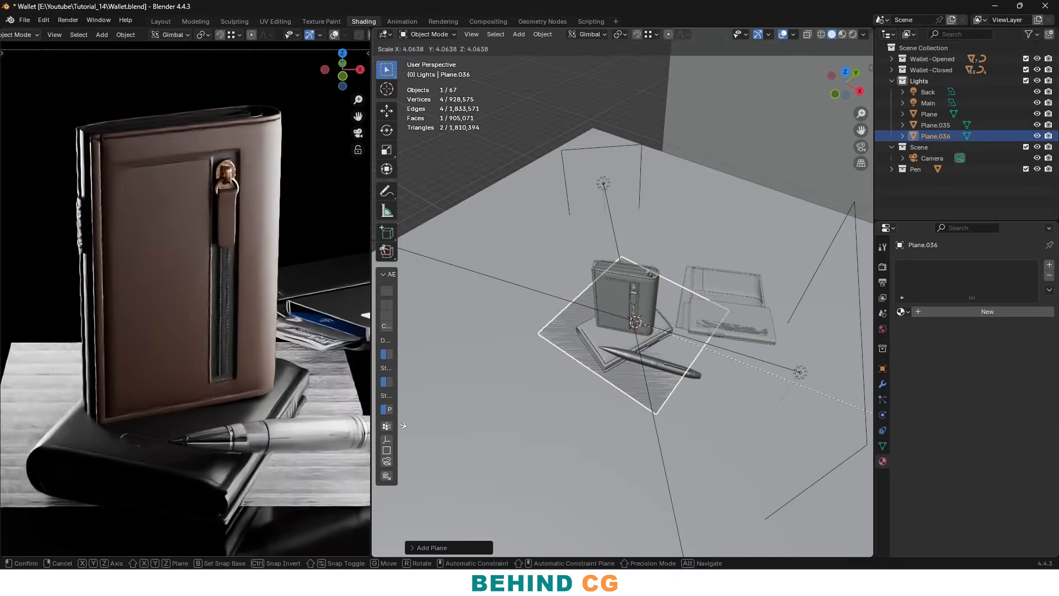
left_click(575, 357)
key("g")
key("z")
left_click(661, 340)
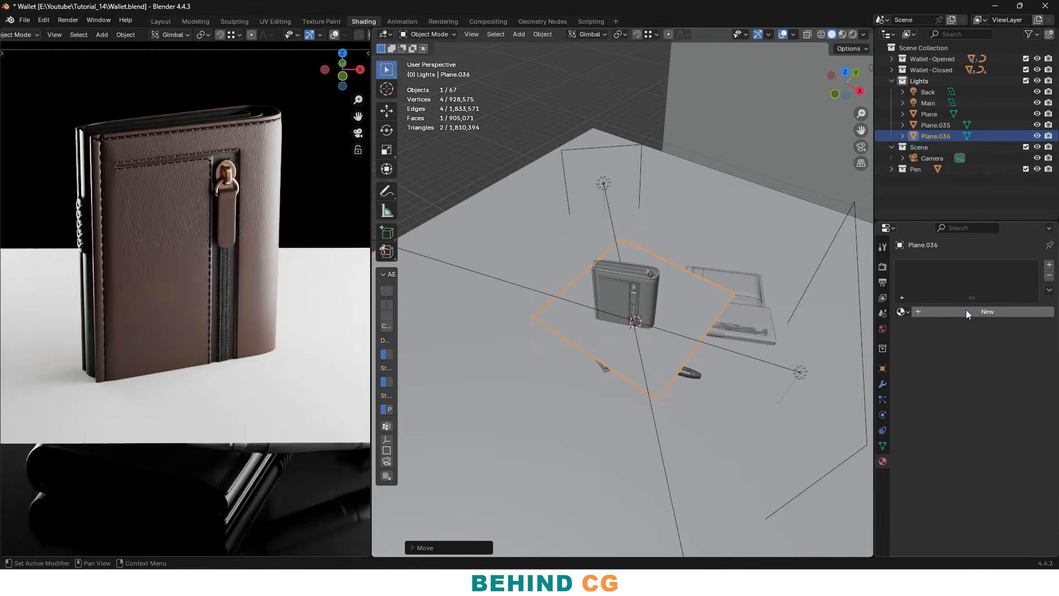
Give the plane a new material named Reflector with a white base color and a roughness of 0
left_click(965, 311)
left_click(980, 313)
type("R")
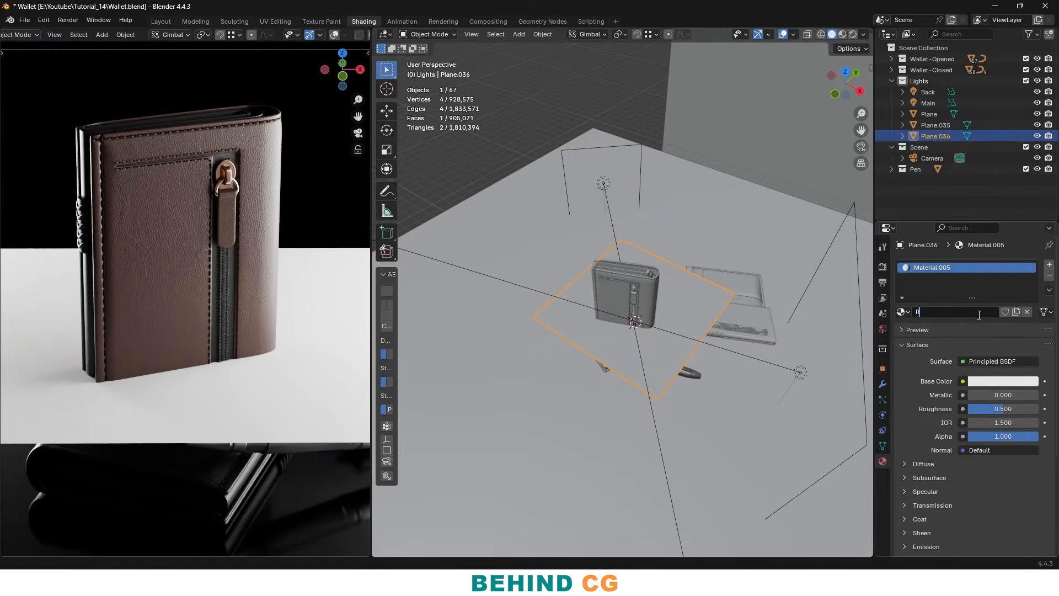
type("eflector")
key("Return")
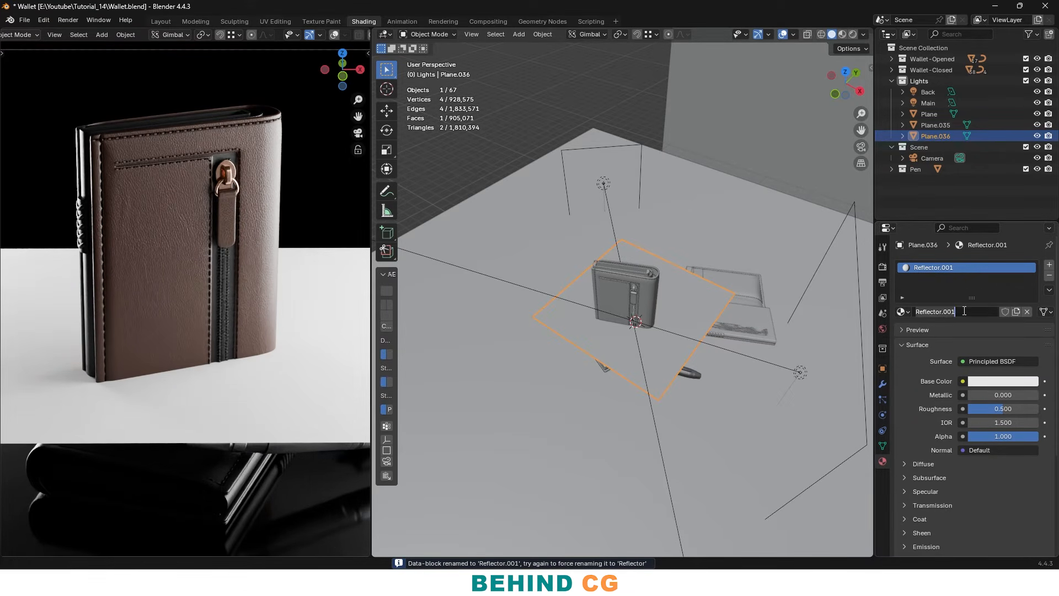
double_click(971, 309)
key("BackSpace")
key("BackSpace")
key("Return")
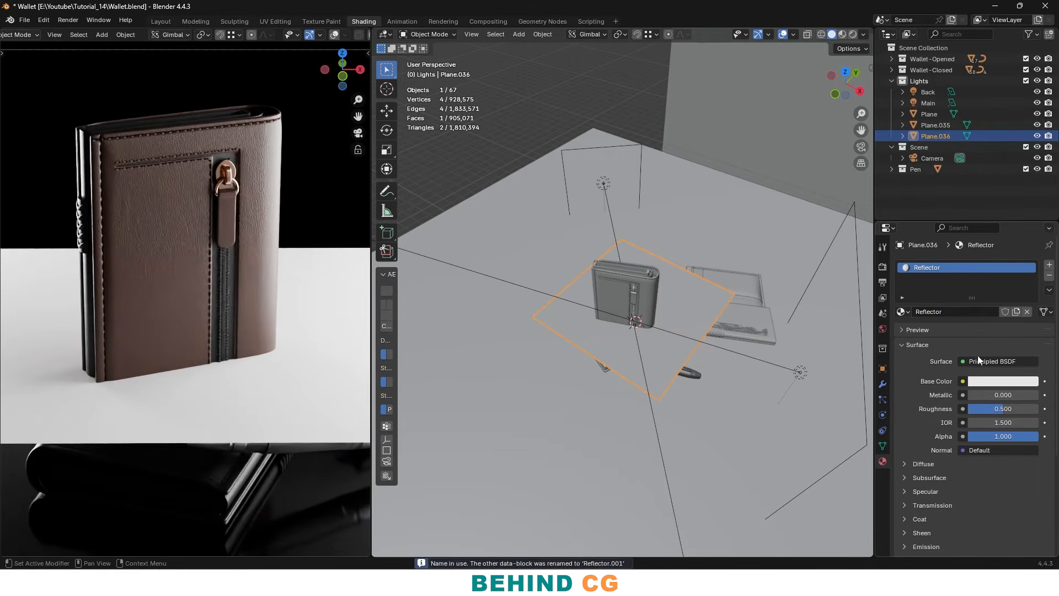
left_click(1027, 385)
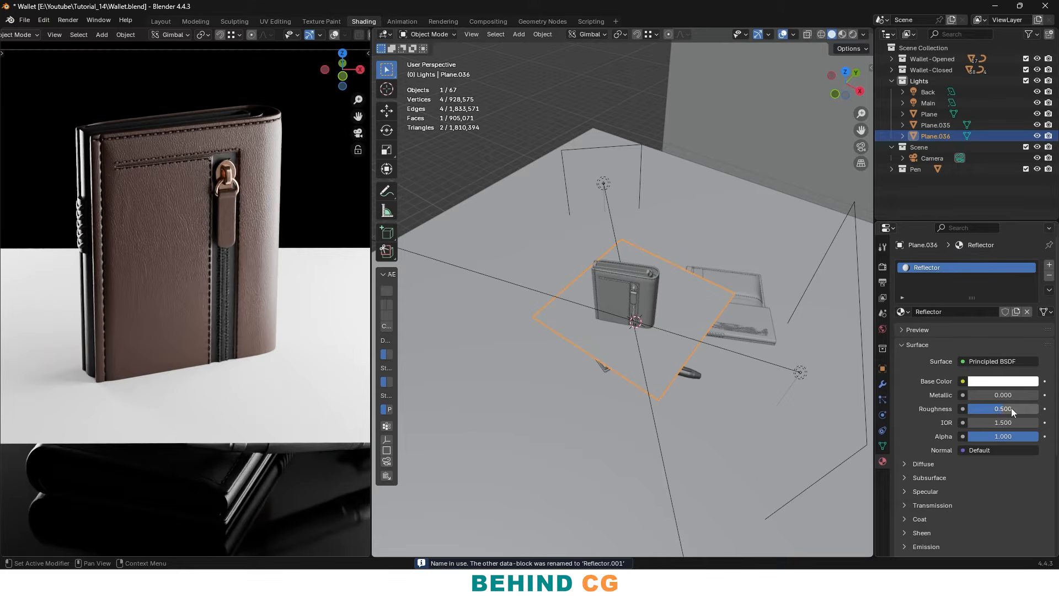
left_click_drag(1023, 408, 1003, 409)
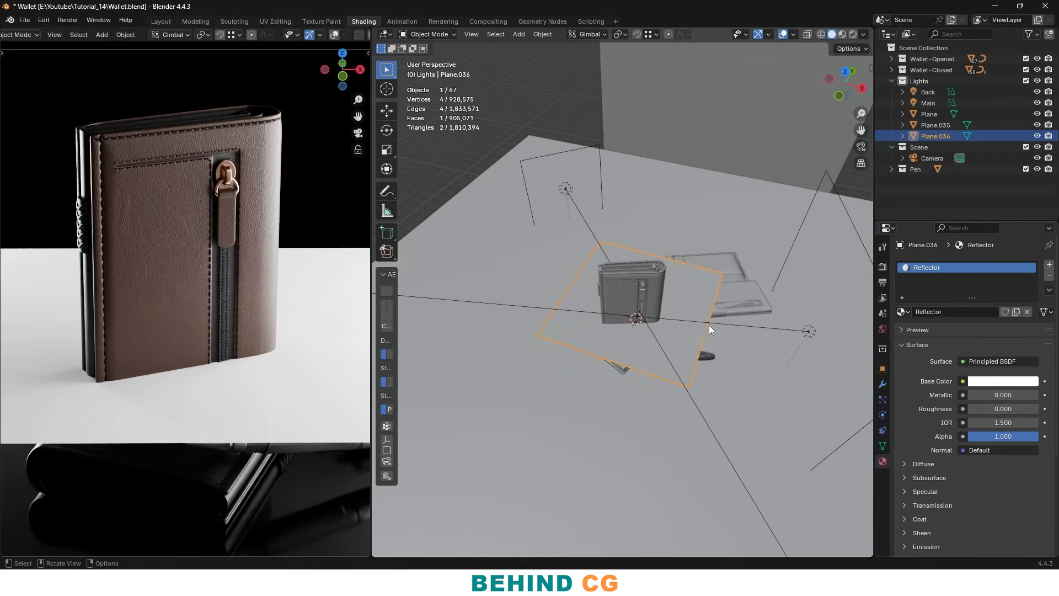
Rotate the reflector plane upright in the right orthographic view
key("KP_3")
key("t")
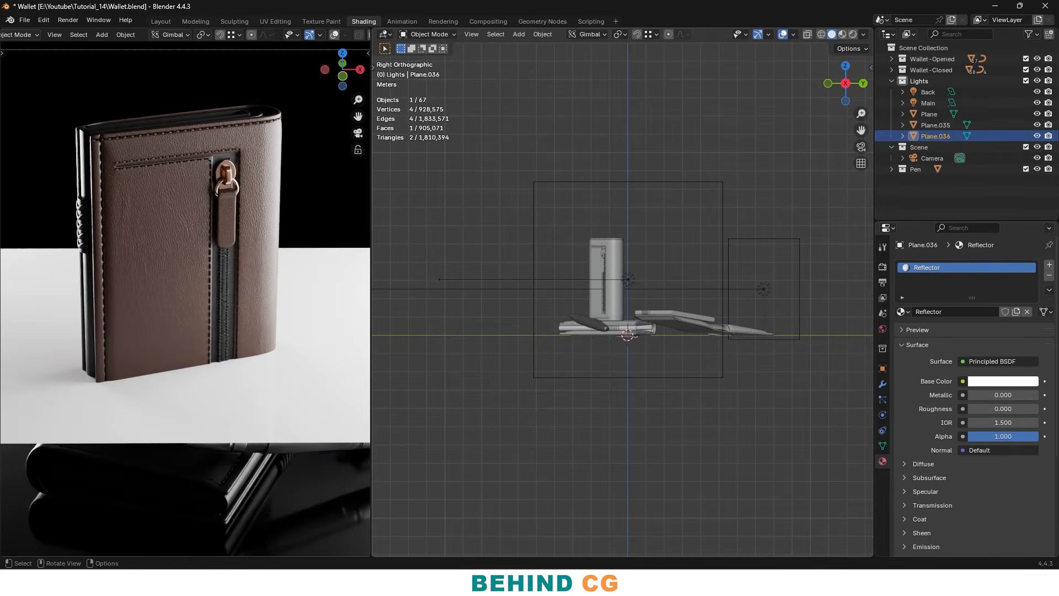
key("r")
left_click(630, 373)
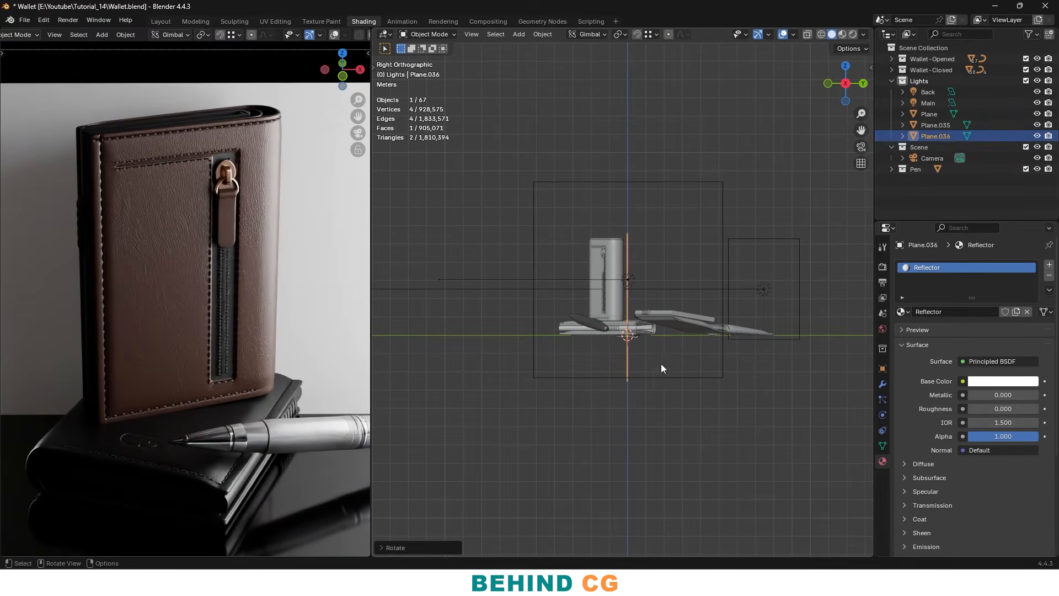
Move the upright reflector plane in front of the wallets in the top view and rotate it to face them diagonally
key("KP_7")
key("g")
left_click(657, 351)
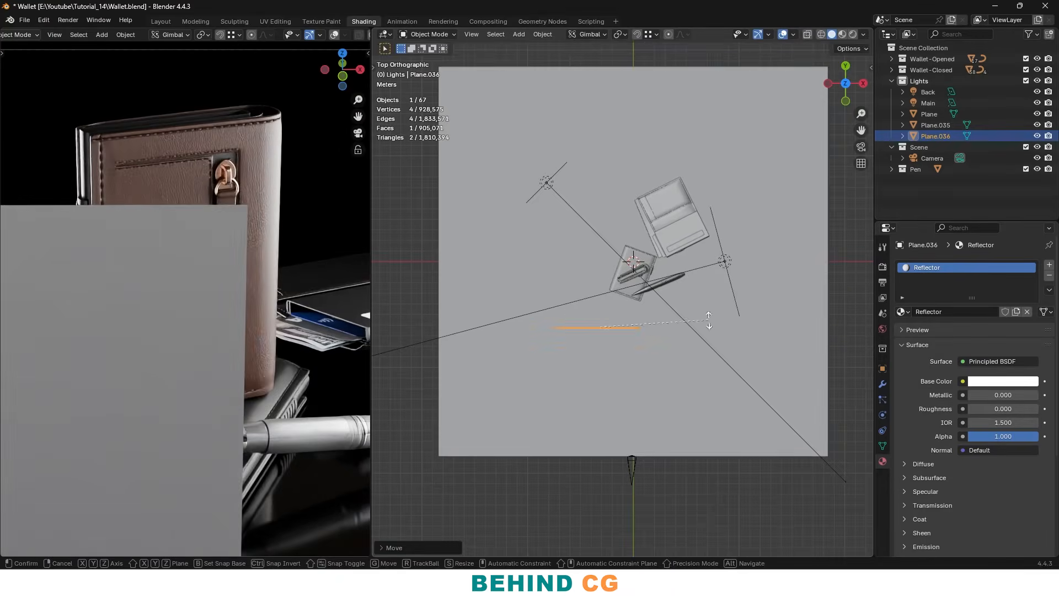
key("r")
left_click(662, 397)
Shift the reflector plane out of the camera frame, adjust its angle and scale it up to about double size
scroll(651, 383, "down", 2)
scroll(205, 318, "down", 2)
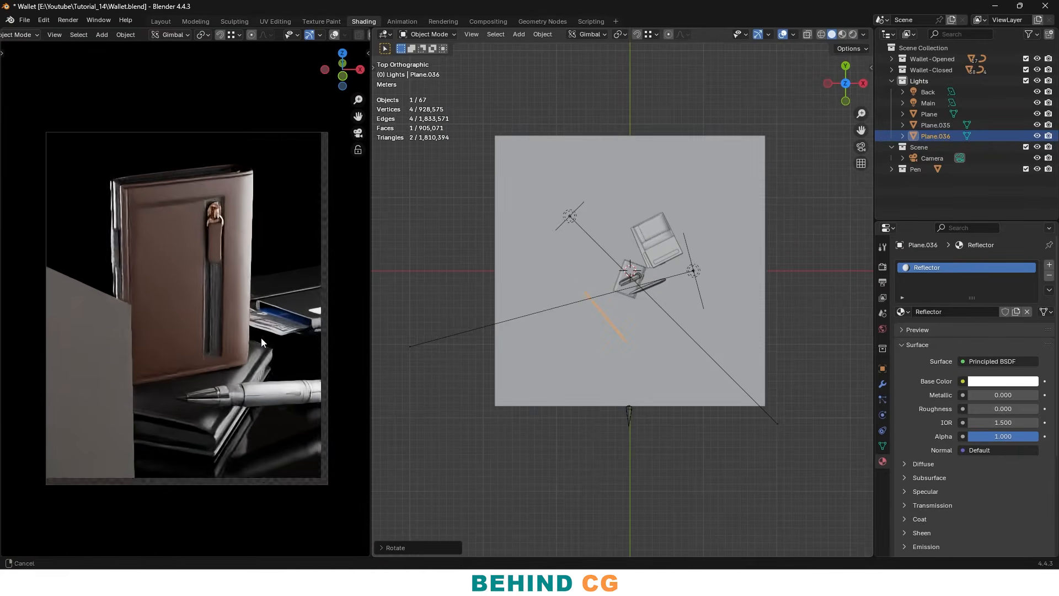
key("g")
left_click(578, 318)
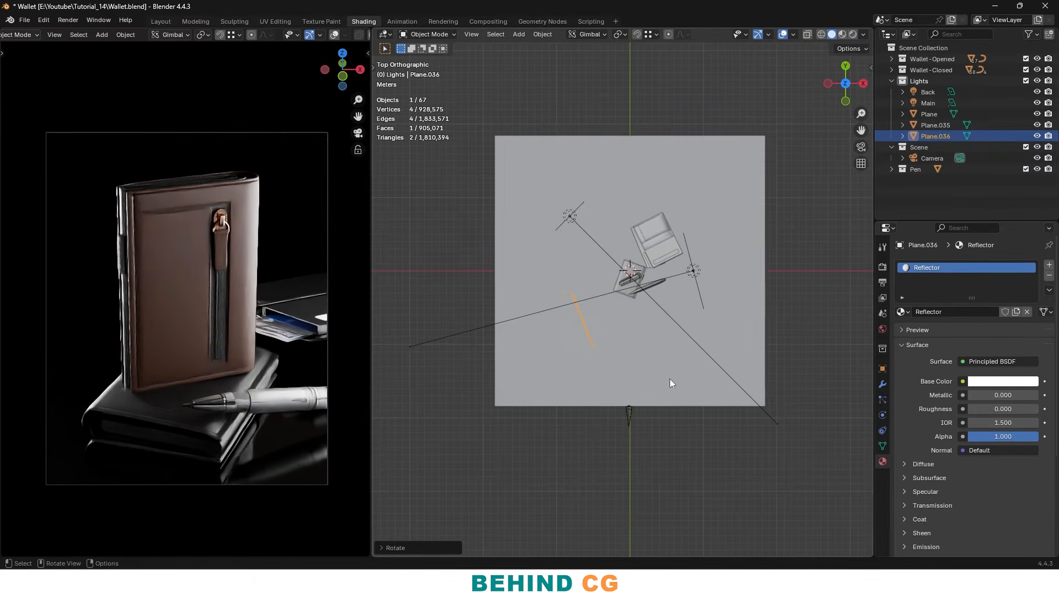
key("s")
left_click(653, 400)
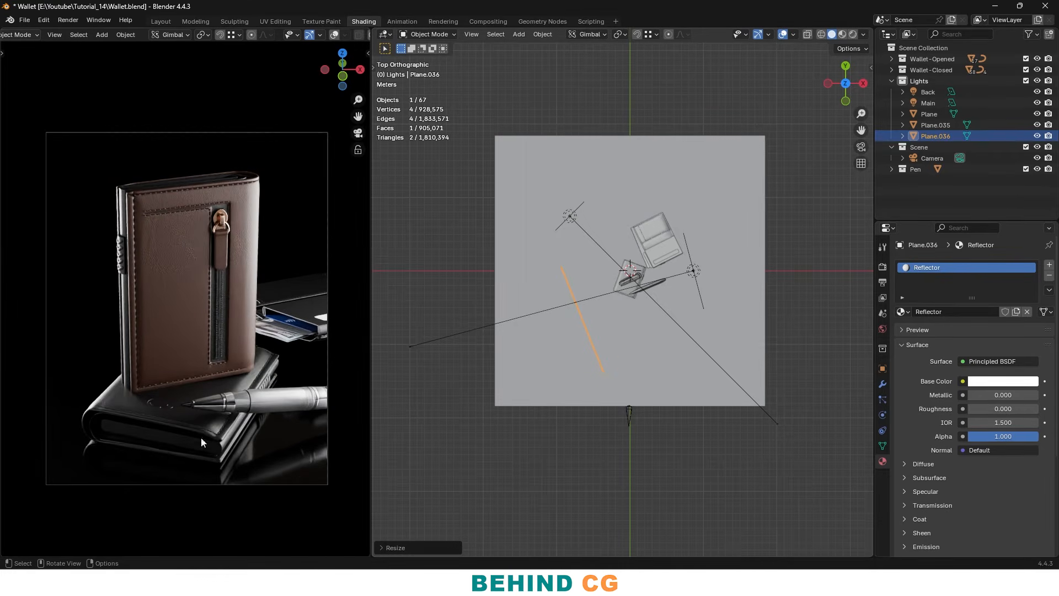
Inspect the lower black wallet in the render and rename the new plane object as Reflector
scroll(170, 492, "up", 5)
middle_click_drag(170, 492, 209, 324, "shift")
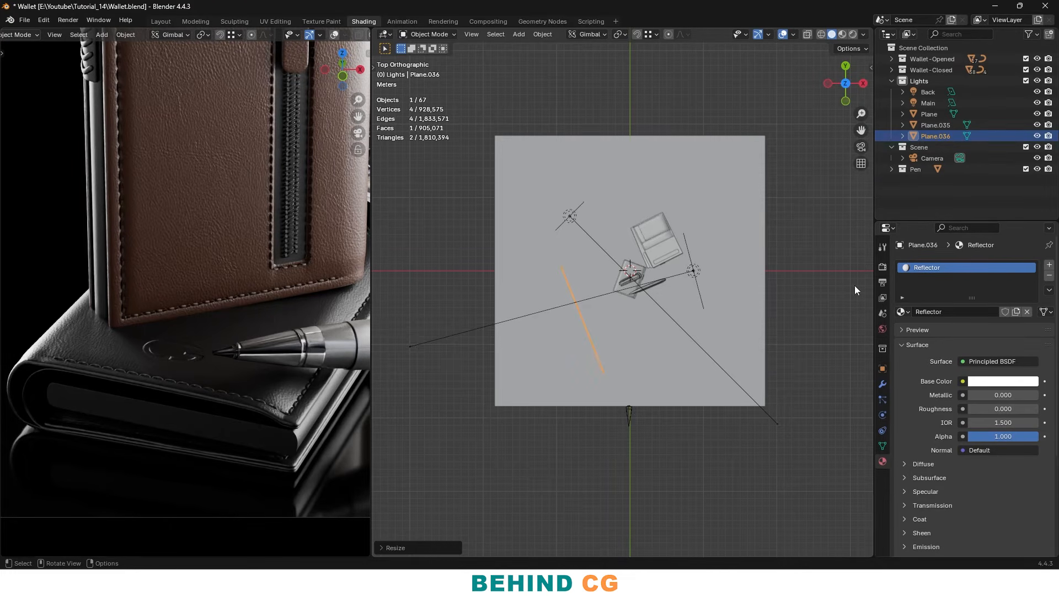
double_click(942, 136)
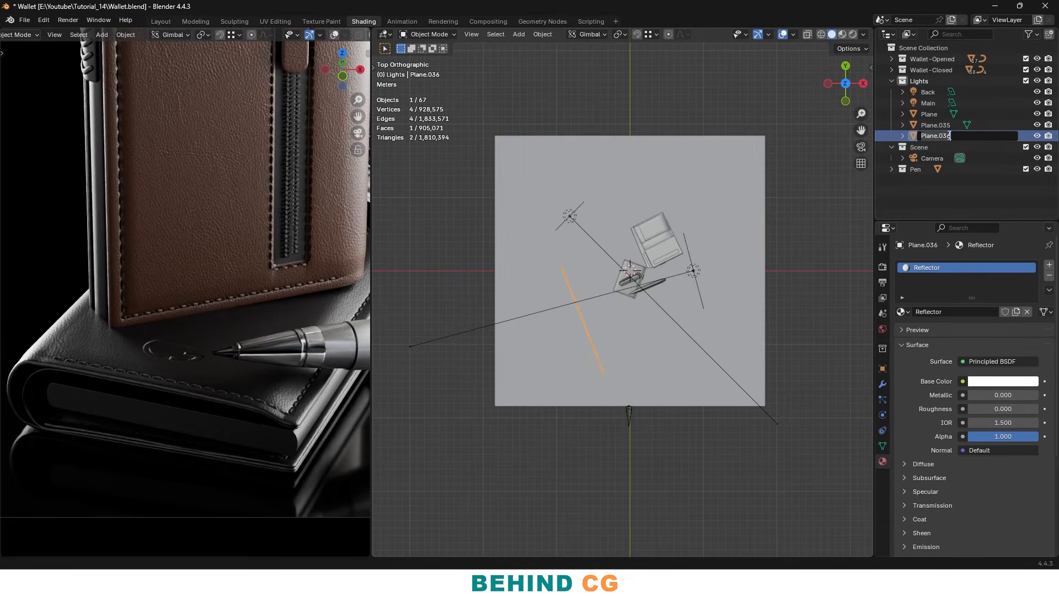
type("Reflector")
key("Return")
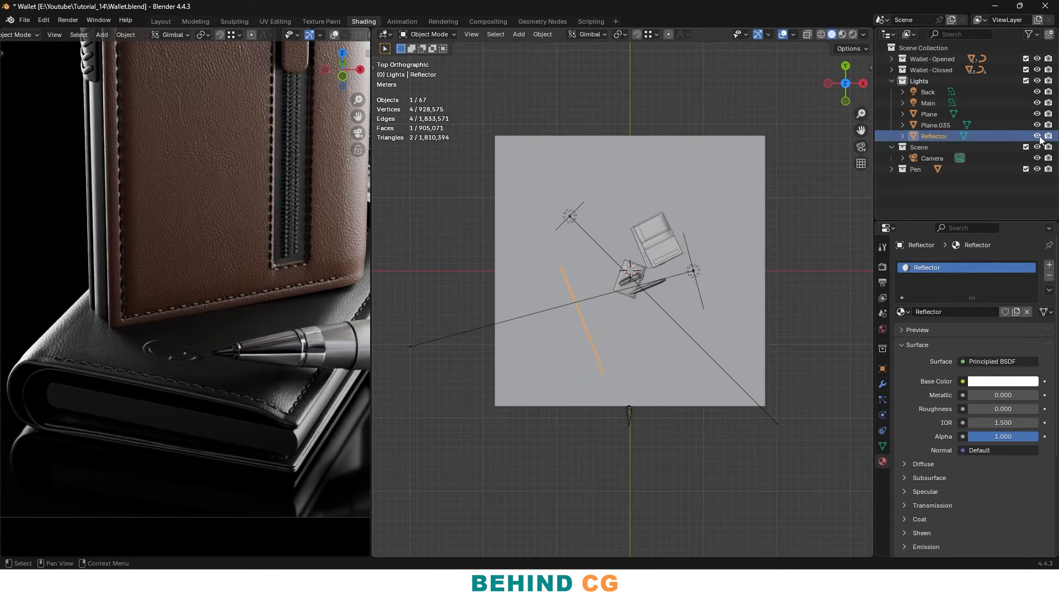
Compare the wallet render with the reflector hidden and shown, examining the black wallet's edge and the brown wallet's spine
middle_click_drag(167, 334, 169, 356, "shift")
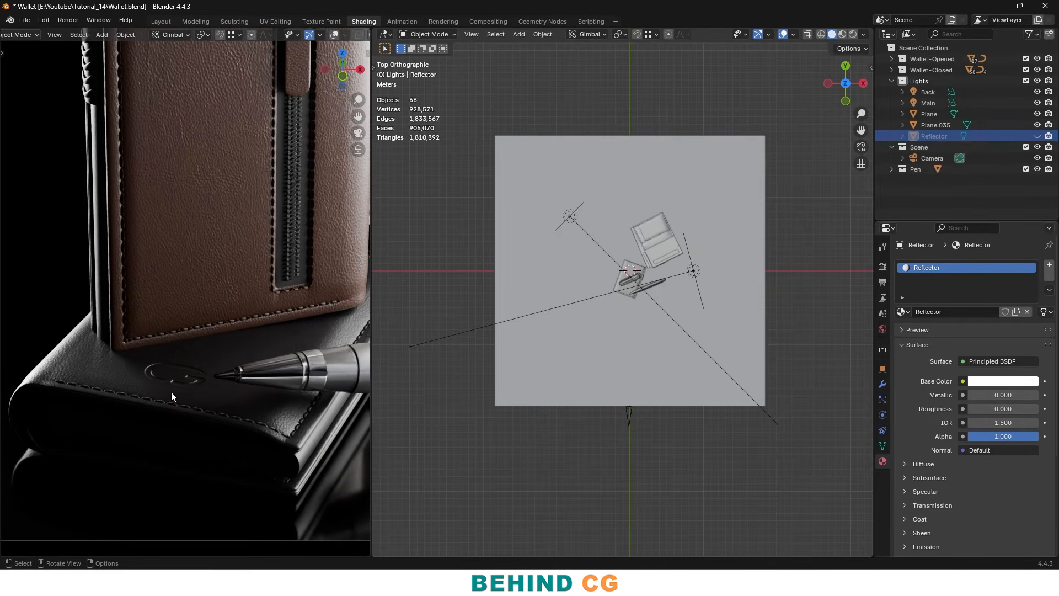
left_click(1038, 137)
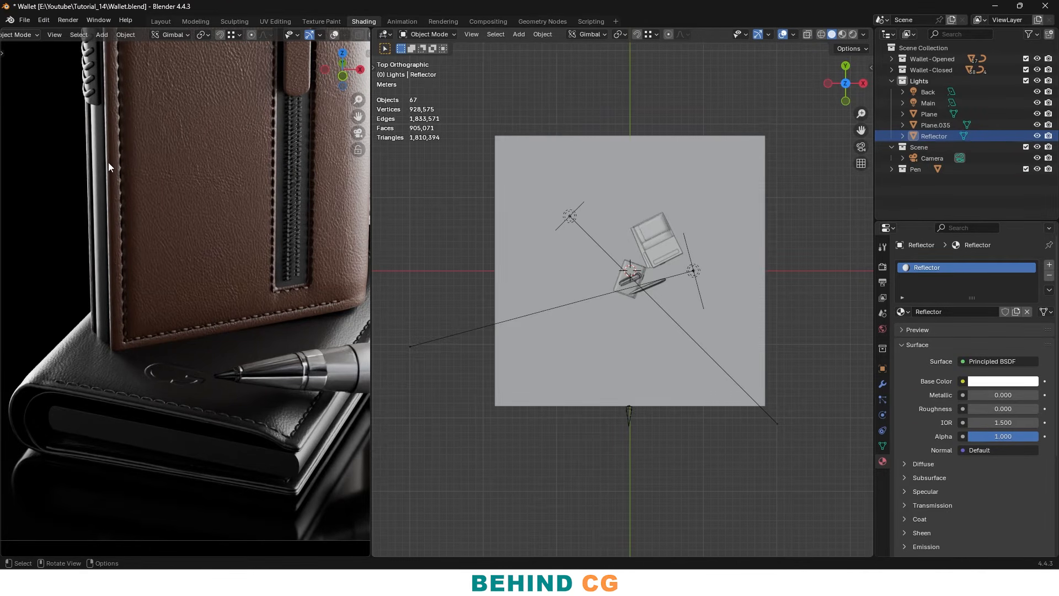
scroll(116, 332, "down", 1)
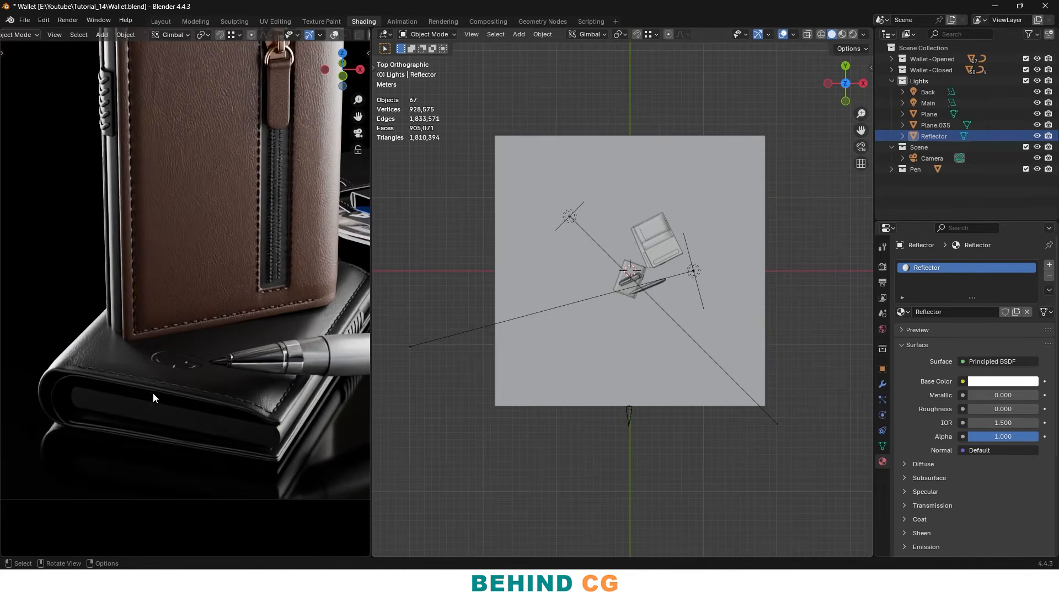
middle_click_drag(147, 163, 147, 225, "shift")
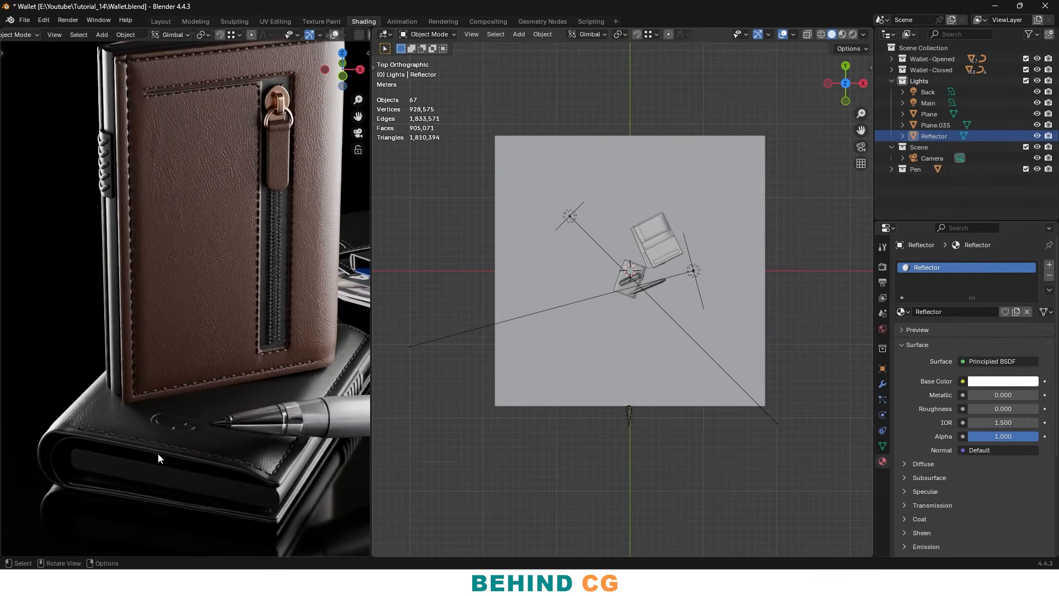
Select the reflector plane in the perspective view, raise it along the Z axis and check the whole camera frame
middle_click_drag(636, 343, 595, 346)
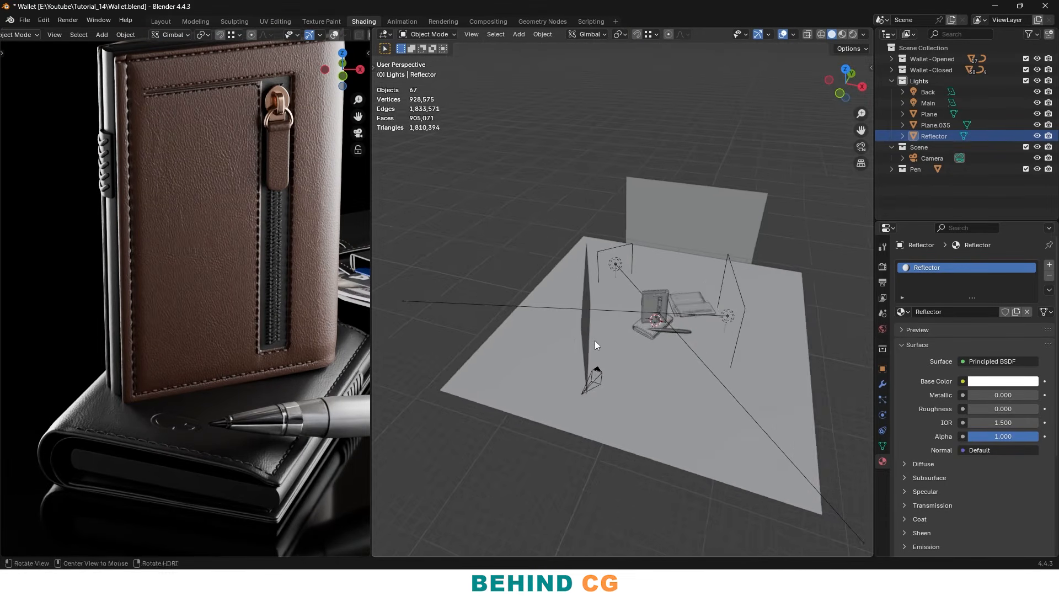
left_click_drag(594, 340, 582, 307, "alt")
left_click(583, 308)
key("g")
key("z")
left_click(615, 330)
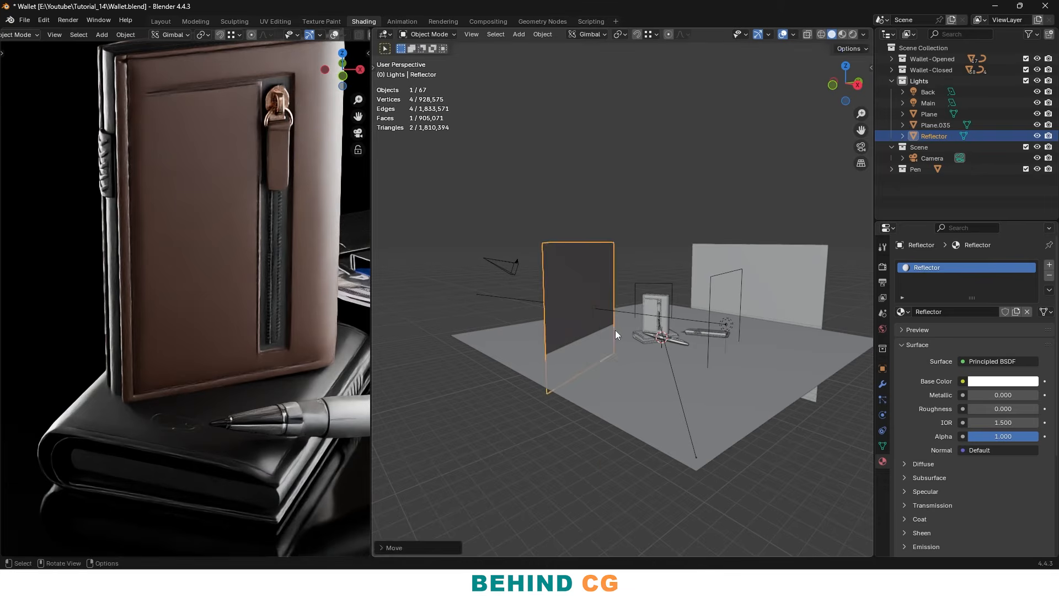
scroll(263, 333, "down", 2)
middle_click_drag(266, 330, 274, 366, "shift")
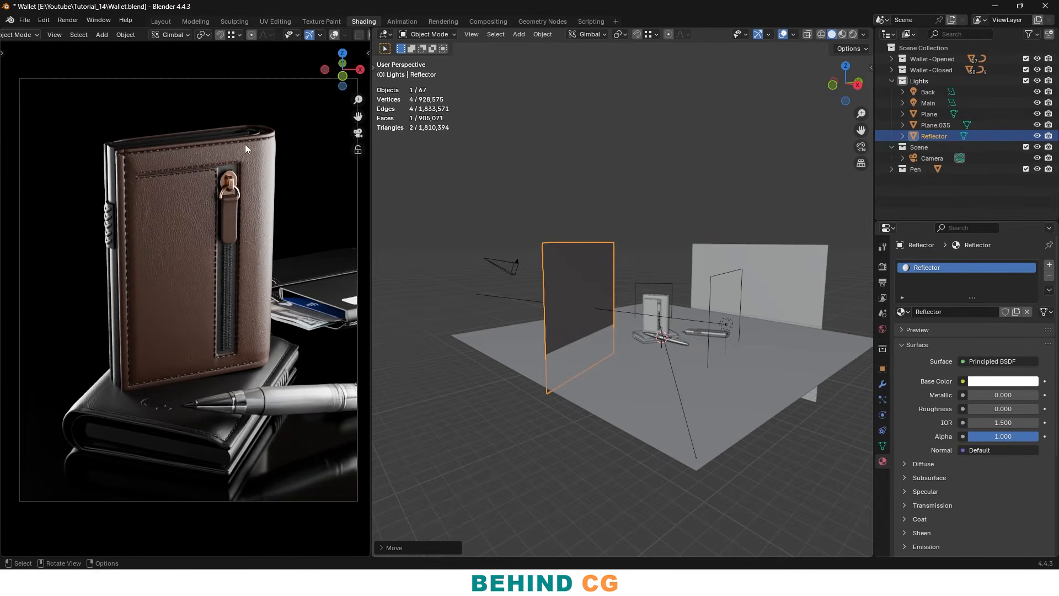
Inspect the brown wallet render, rename the upright plane behind the products as Background and move it into the Scene collection
scroll(223, 125, "up", 8)
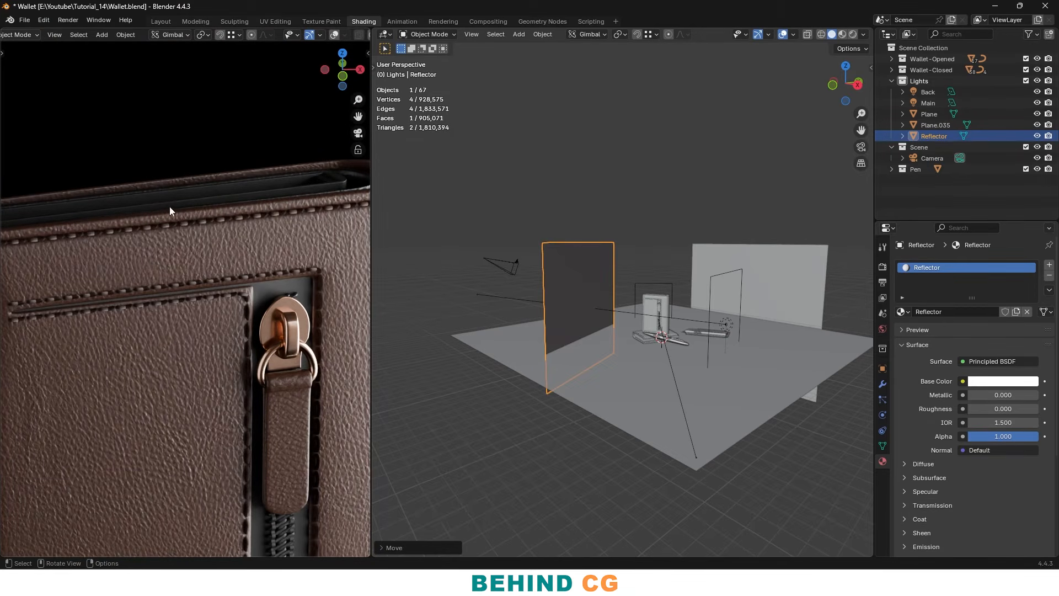
scroll(287, 193, "down", 3)
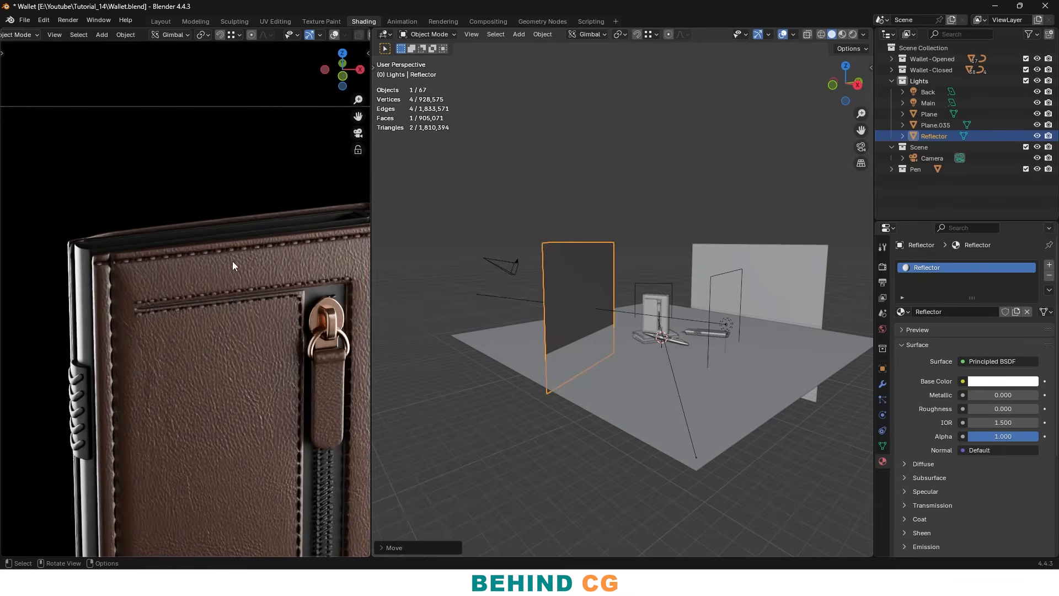
scroll(233, 266, "down", 5)
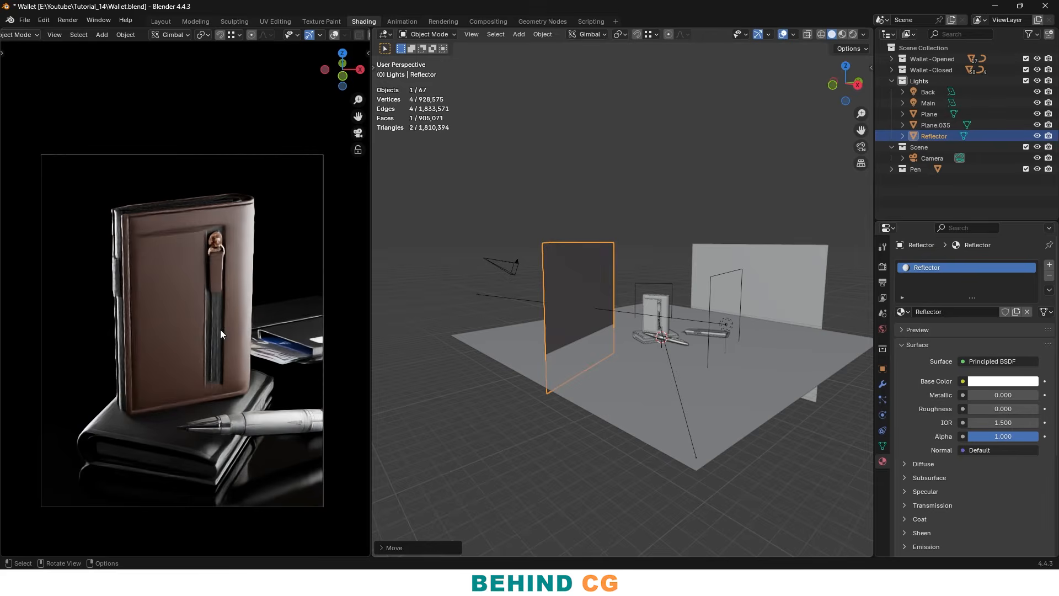
scroll(615, 355, "up", 1)
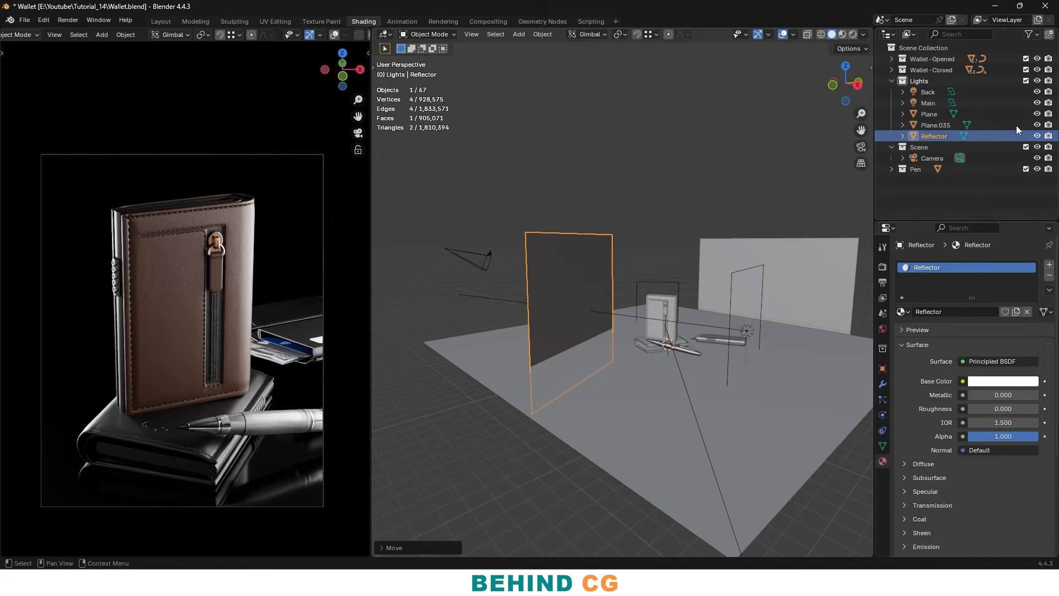
left_click(985, 125)
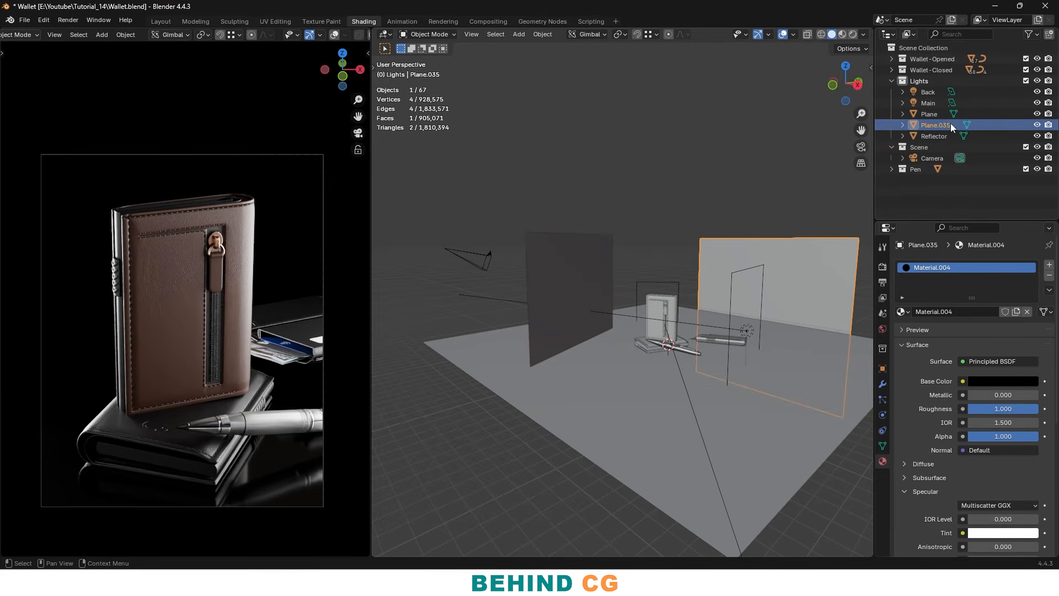
double_click(951, 125)
type("Back")
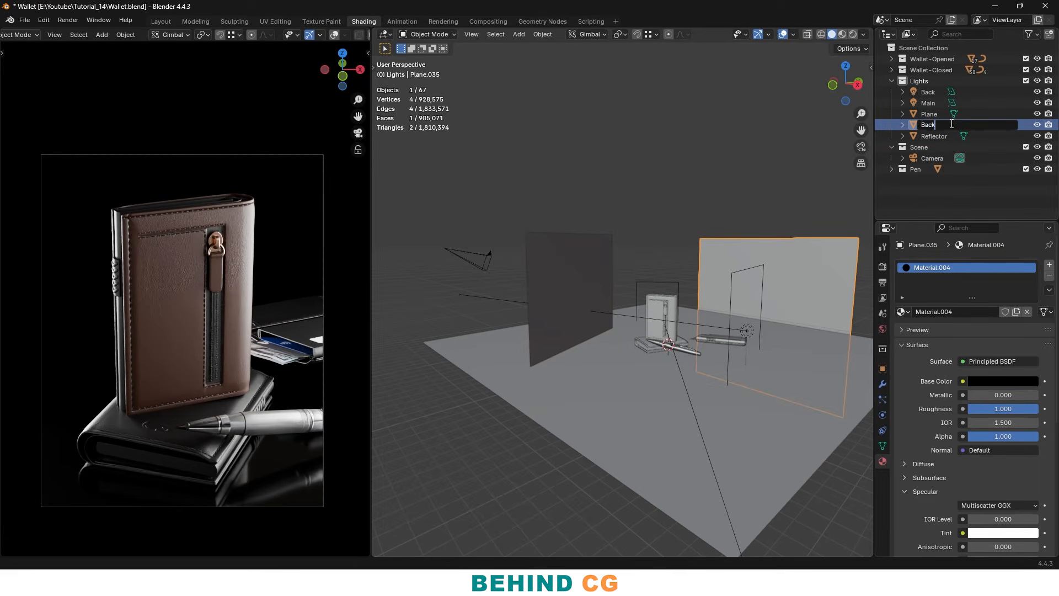
type("ground")
key("Return")
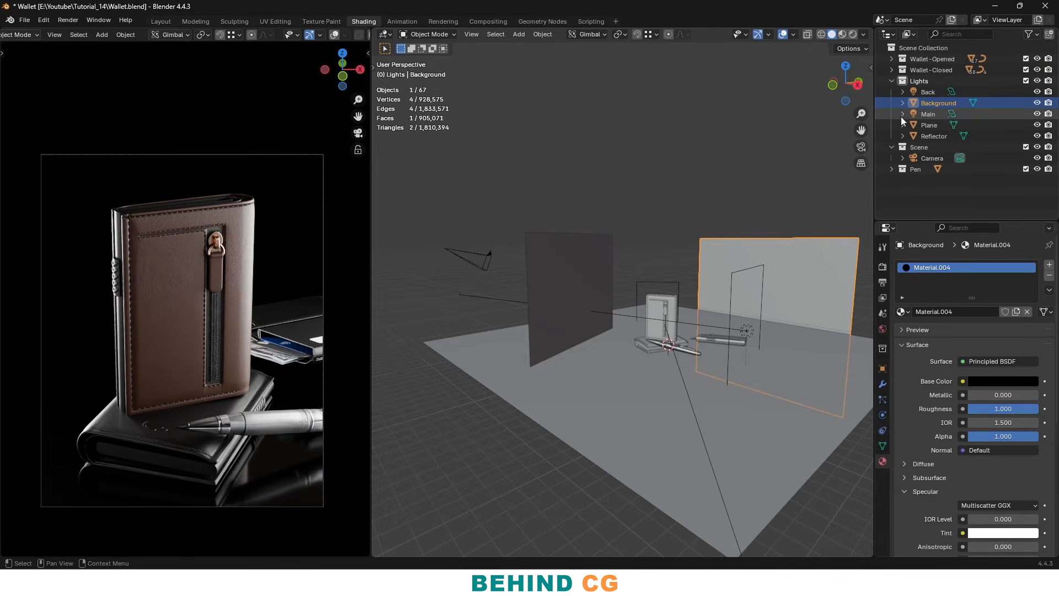
left_click_drag(932, 102, 923, 152)
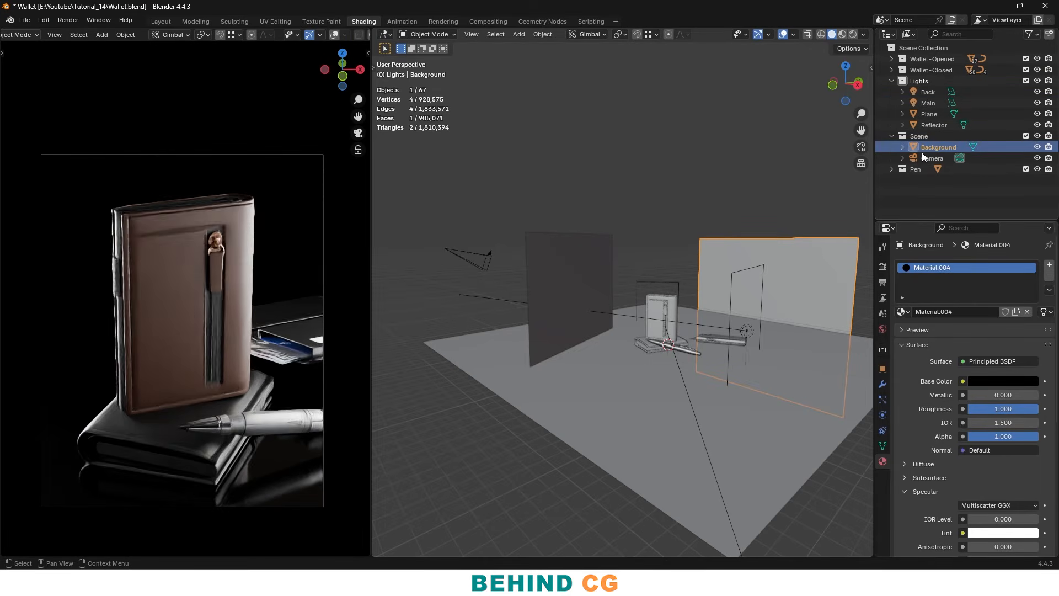
key("alt+a")
Hide the Back and Main lights while keeping the ground plane shown
middle_click_drag(818, 273, 799, 261)
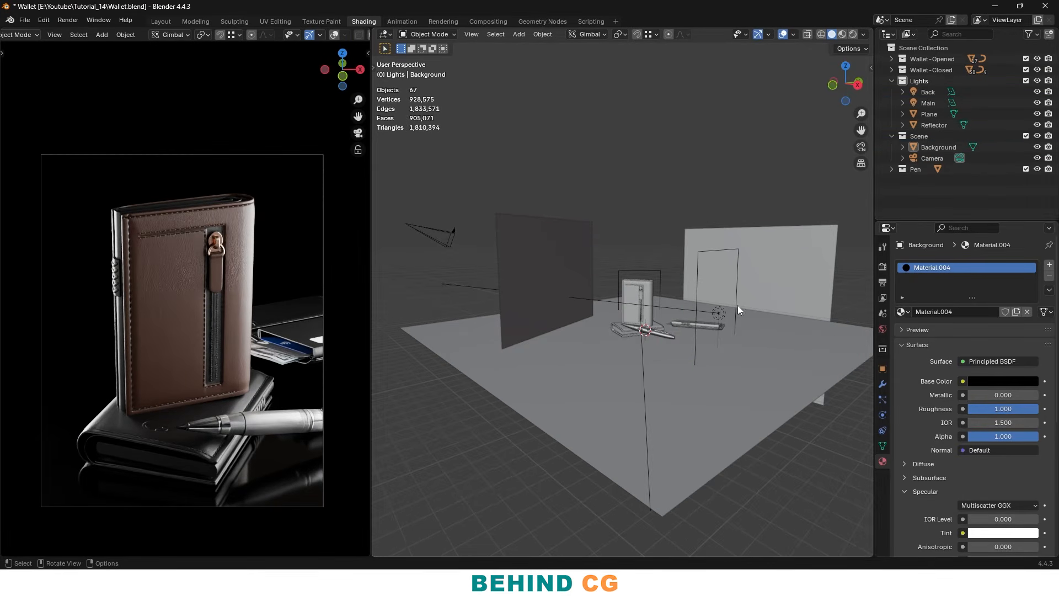
left_click(932, 126)
key("alt+a")
middle_click_drag(549, 319, 637, 345)
scroll(637, 345, "up", 2)
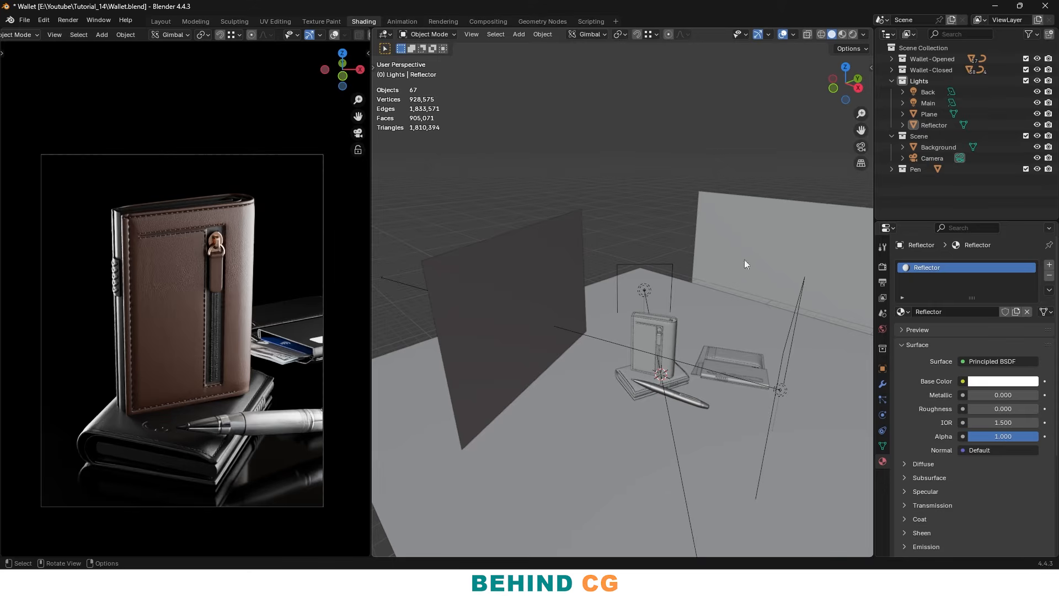
left_click_drag(1038, 92, 1039, 116)
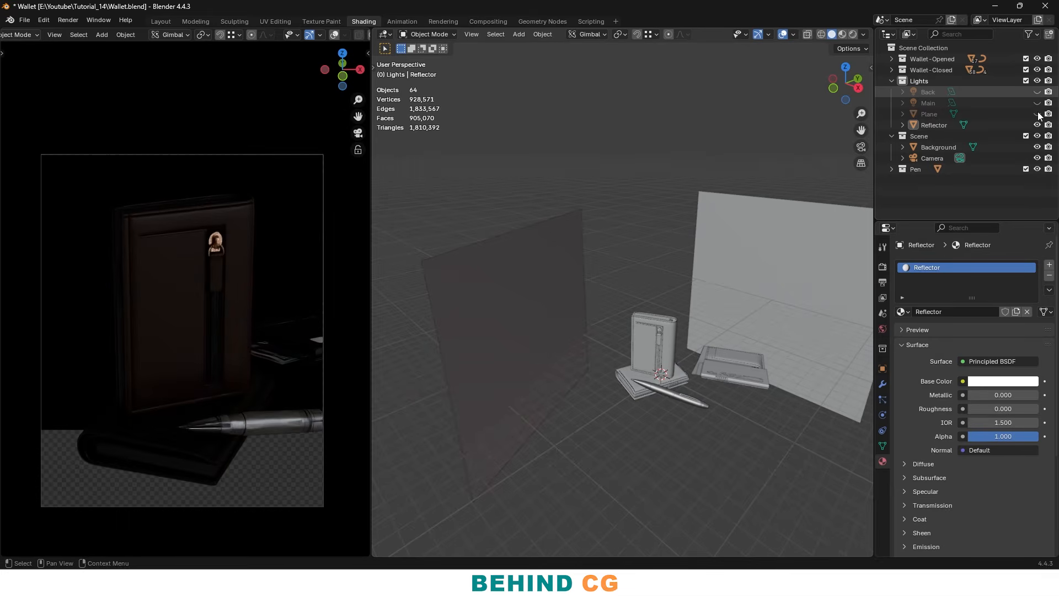
left_click(1038, 115)
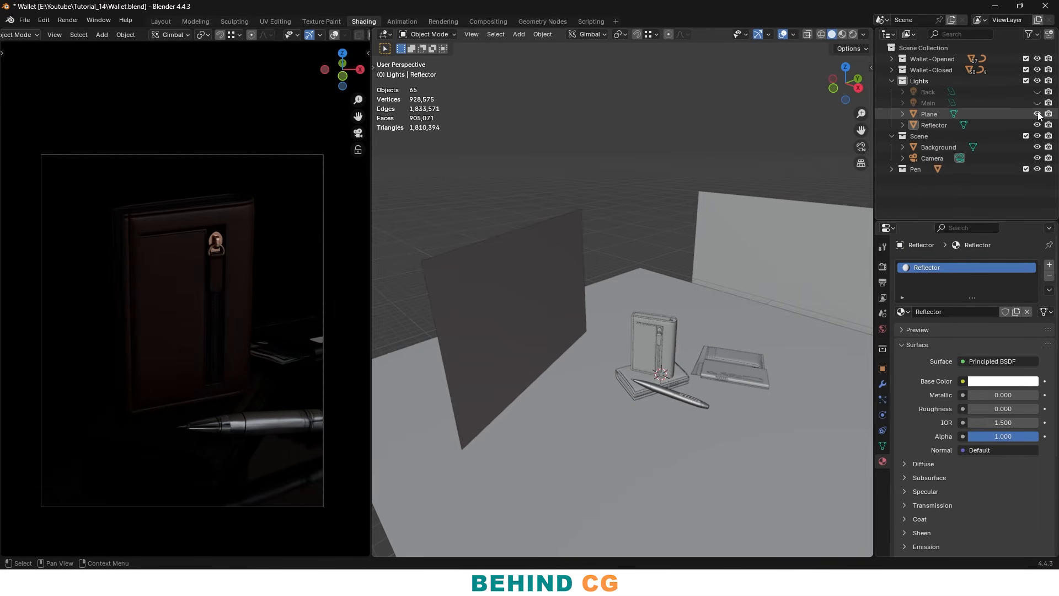
Rename the ground plane as Floor and move it into the Scene collection
double_click(943, 114)
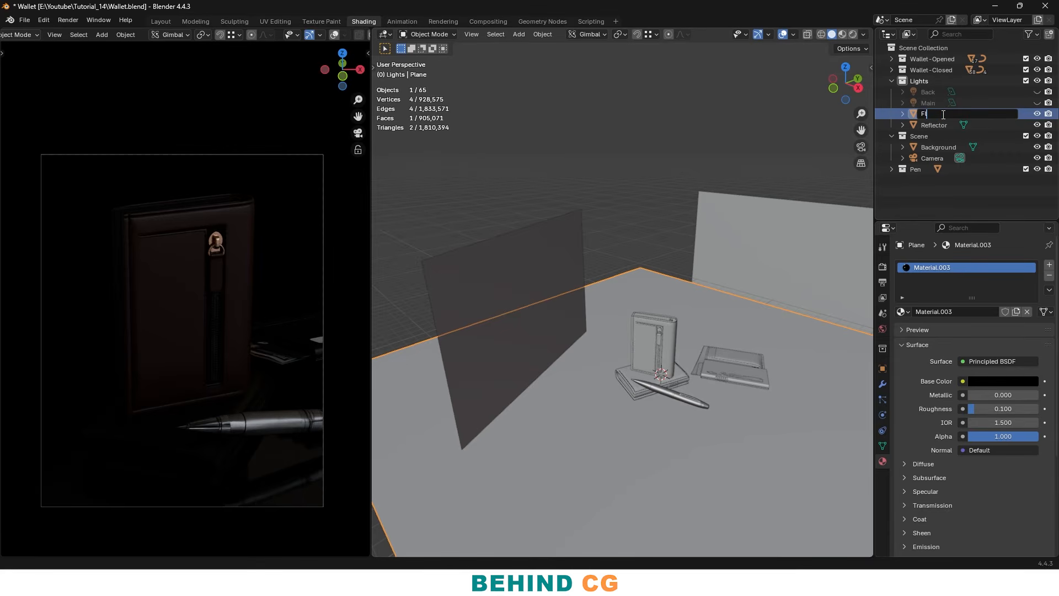
key("Return")
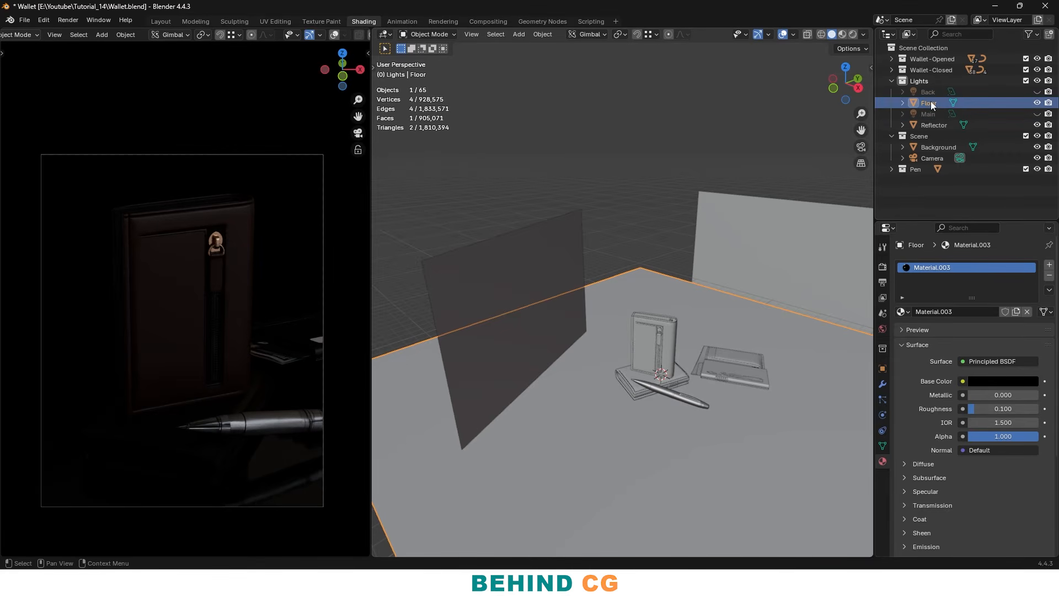
left_click_drag(932, 103, 923, 140)
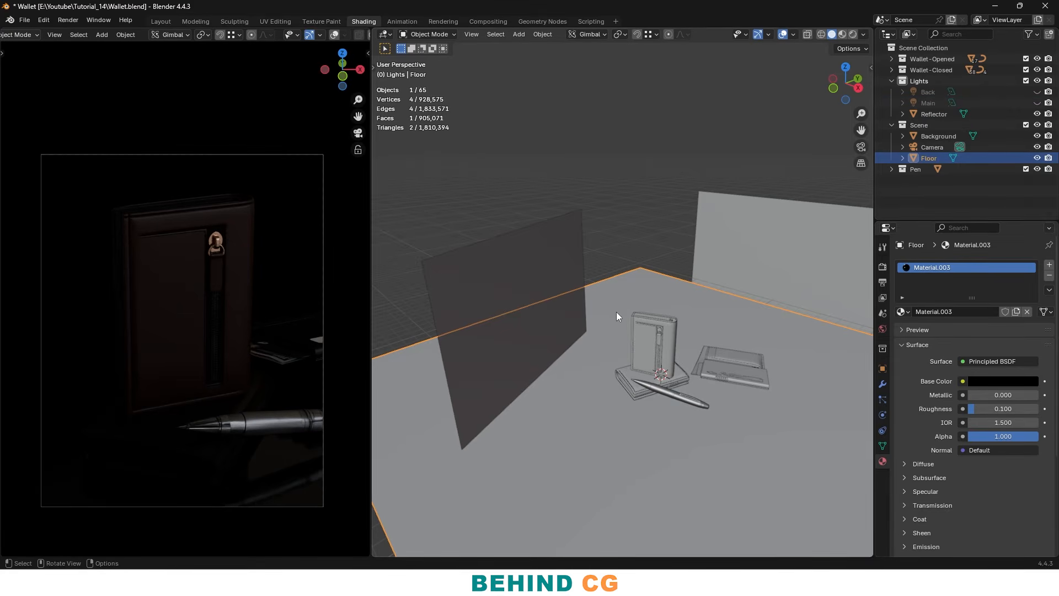
Toggle the Reflector plane to compare the render and leave it hidden
left_click(1037, 113)
left_click(1037, 114)
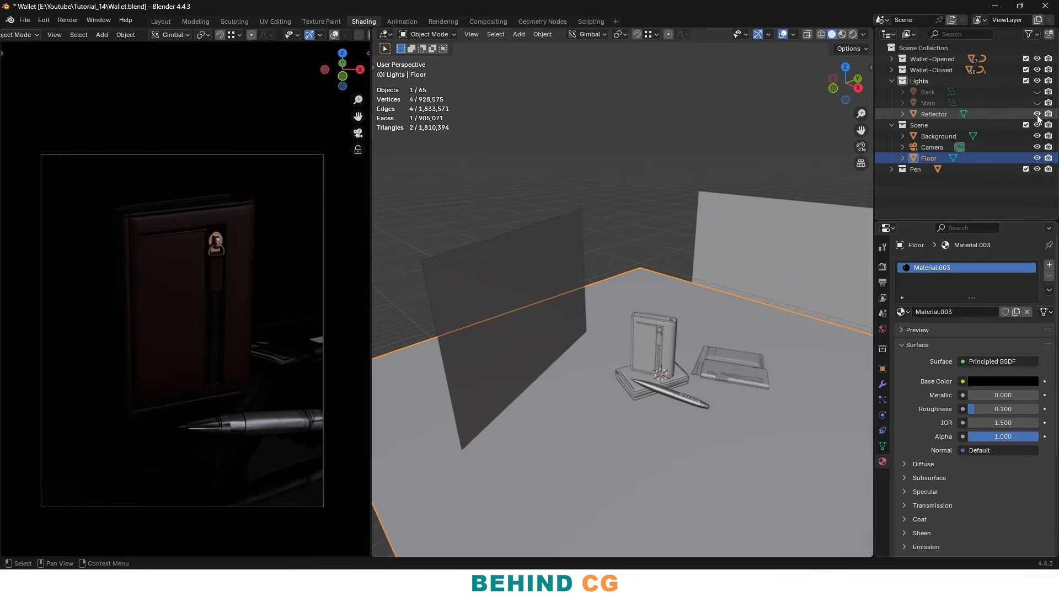
left_click(940, 116)
left_click(1037, 114)
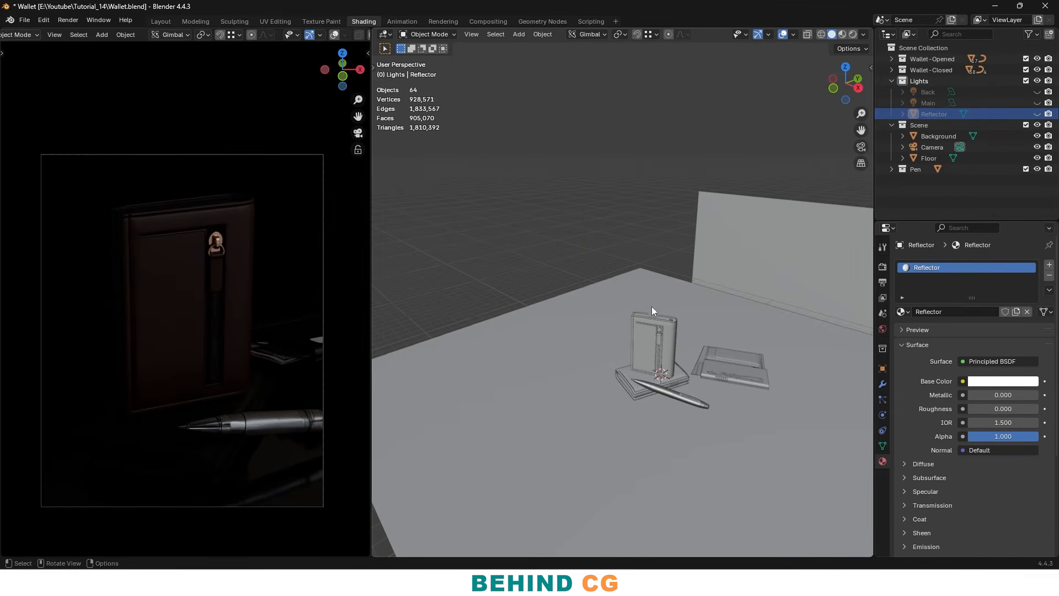
Add an area light to the Lights collection and raise it above the standing wallet
middle_click_drag(651, 306, 681, 351, "shift")
key("shift+a")
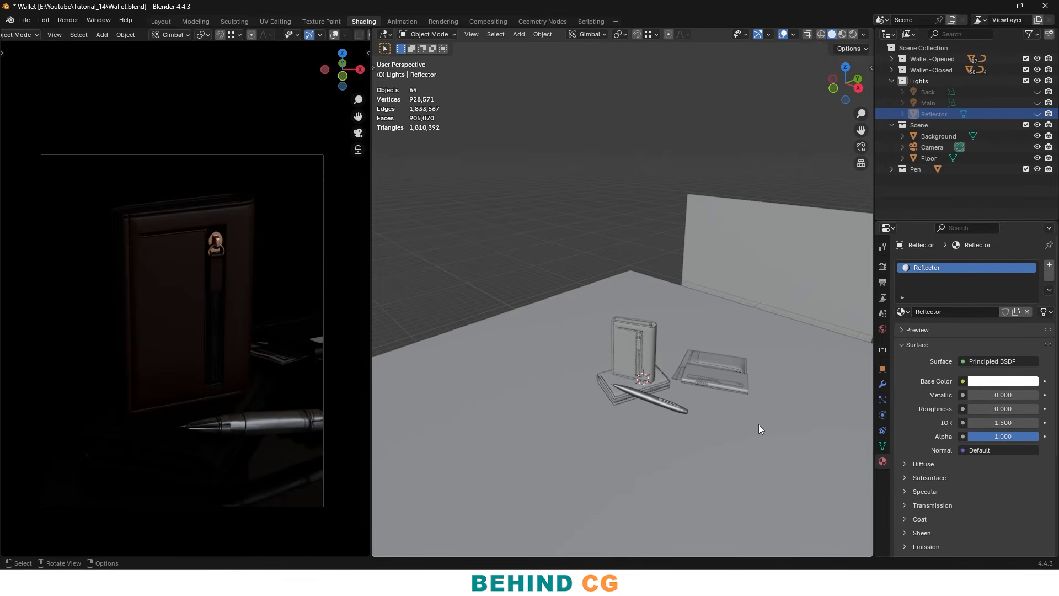
key("shift+a")
mouse_move(661, 470)
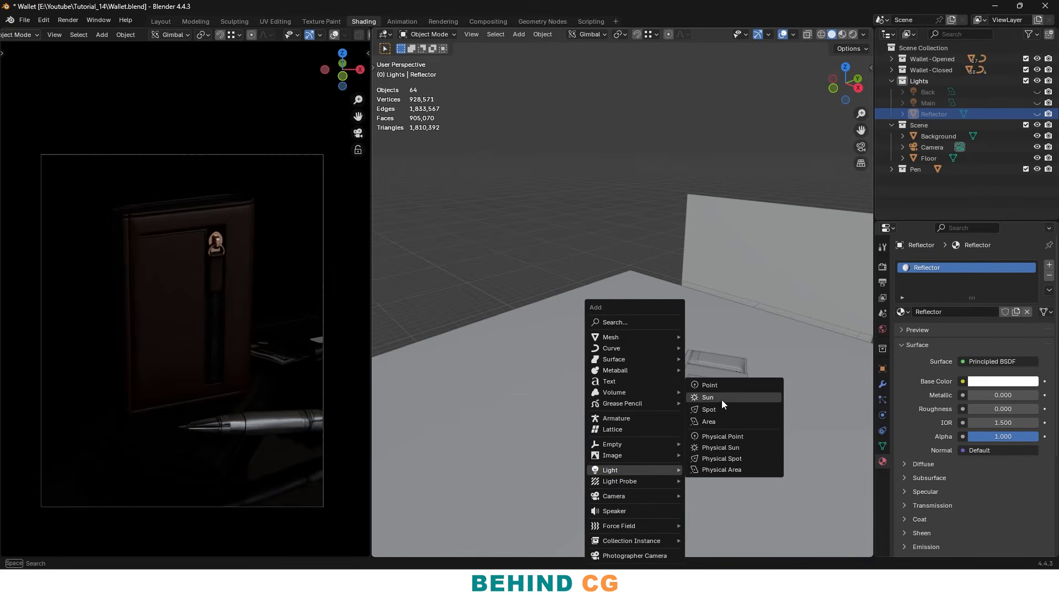
left_click(726, 420)
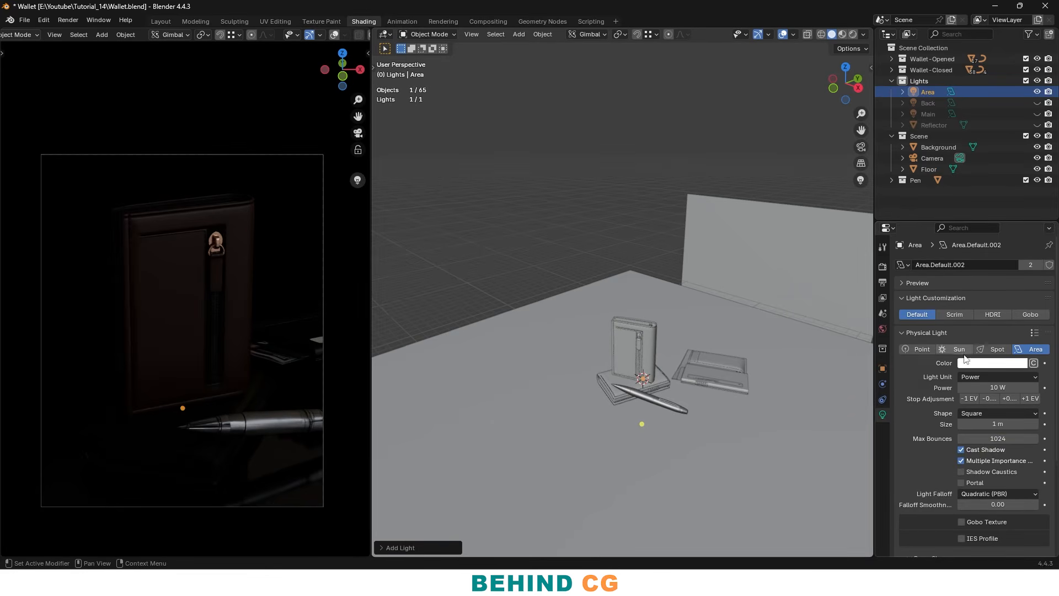
left_click(883, 385)
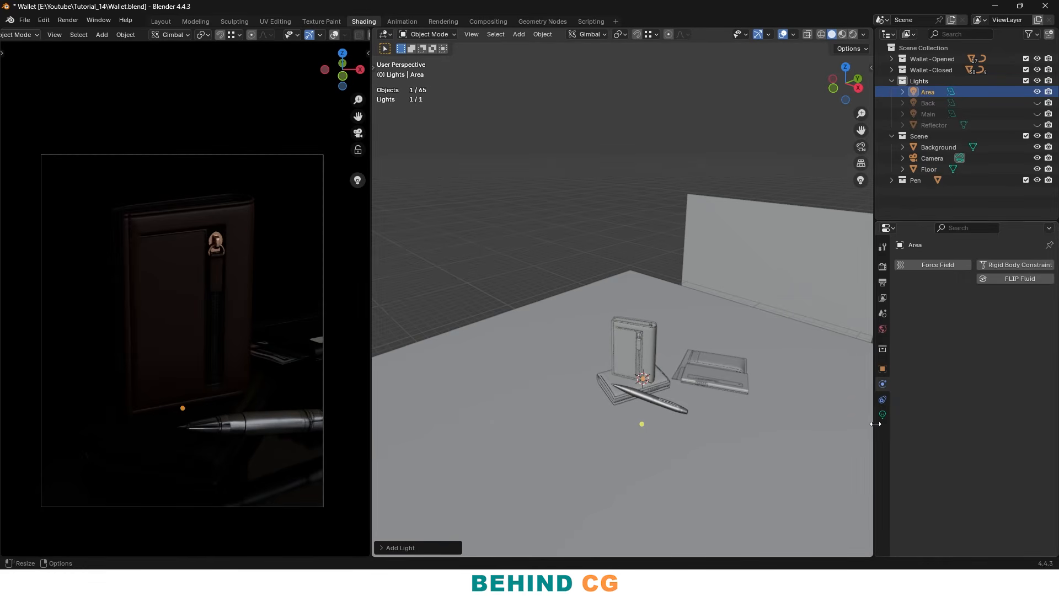
left_click(883, 400)
left_click(883, 415)
key("g")
left_click(654, 287)
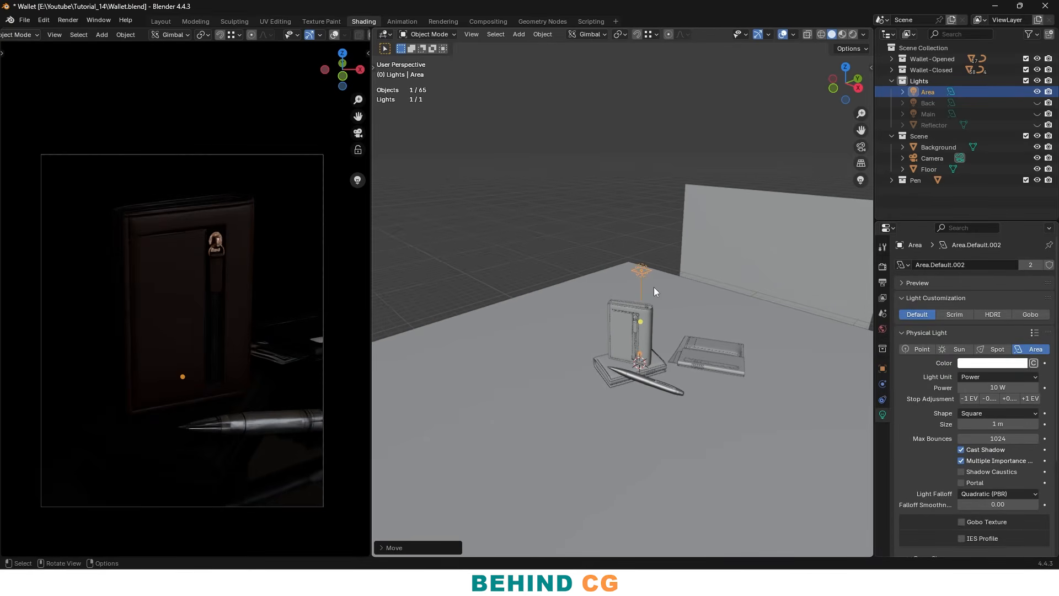
Change the new area light's shape to Disk and scale it up
left_click(987, 377)
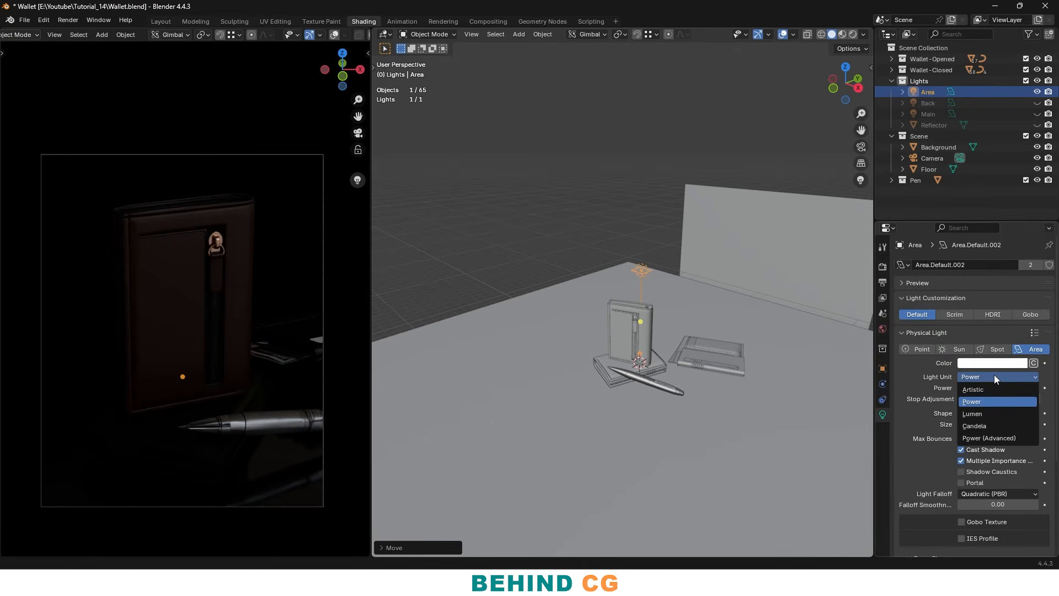
left_click(994, 376)
scroll(965, 404, "down", 1)
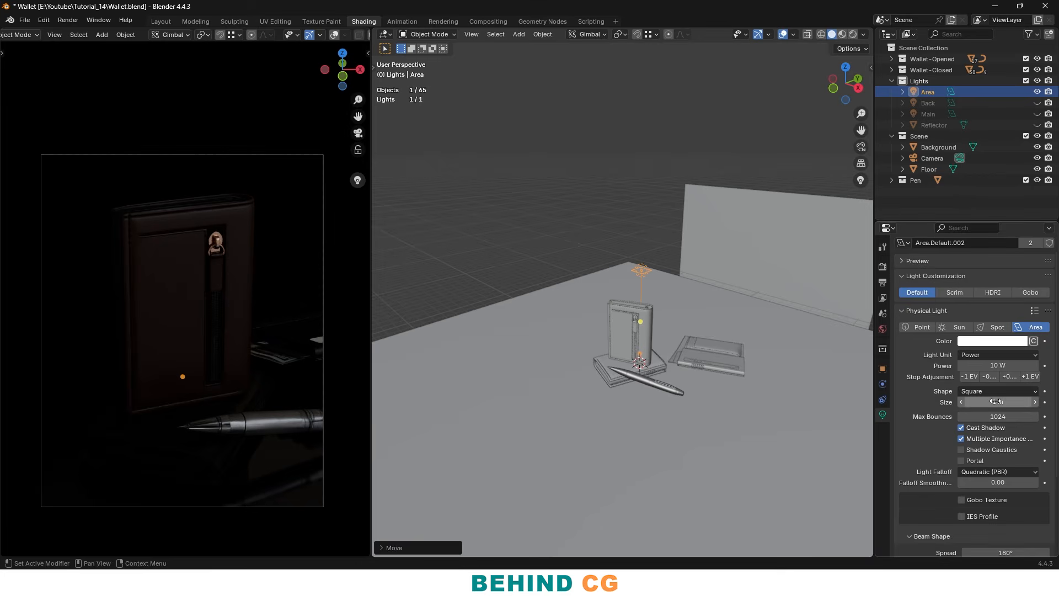
left_click(999, 392)
left_click(988, 428)
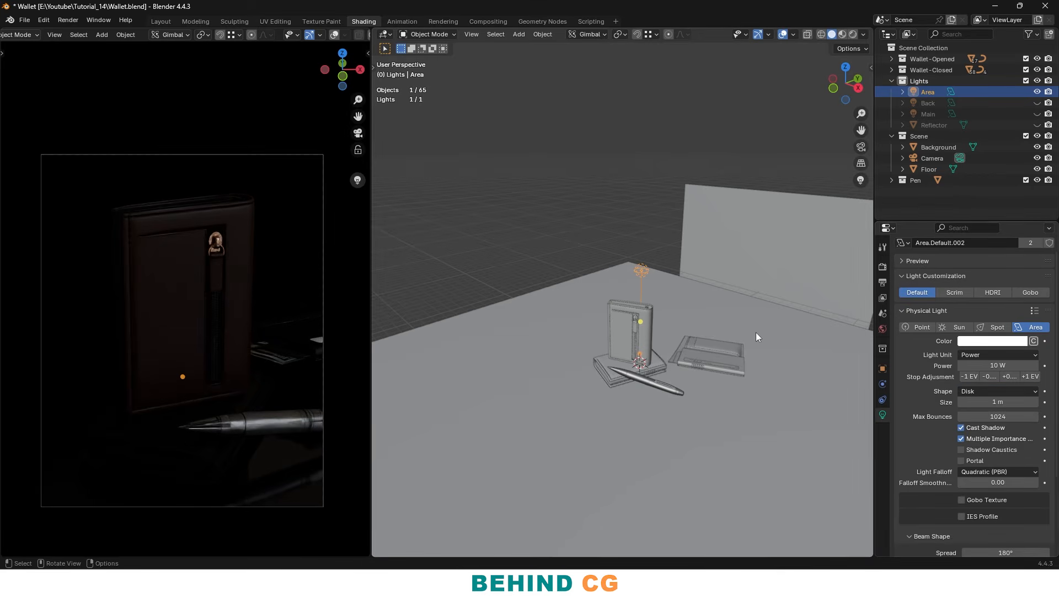
key("s")
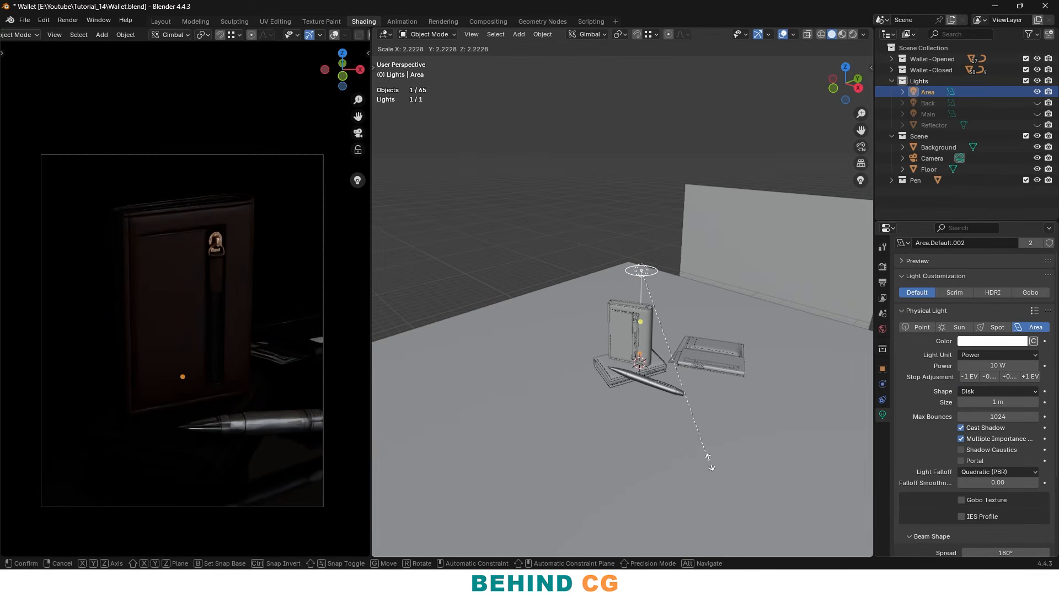
left_click(743, 406)
Set the disk light's power to 2000 W, raise it to 3000 W and enlarge the disk further
double_click(998, 365)
type("200")
key("Return")
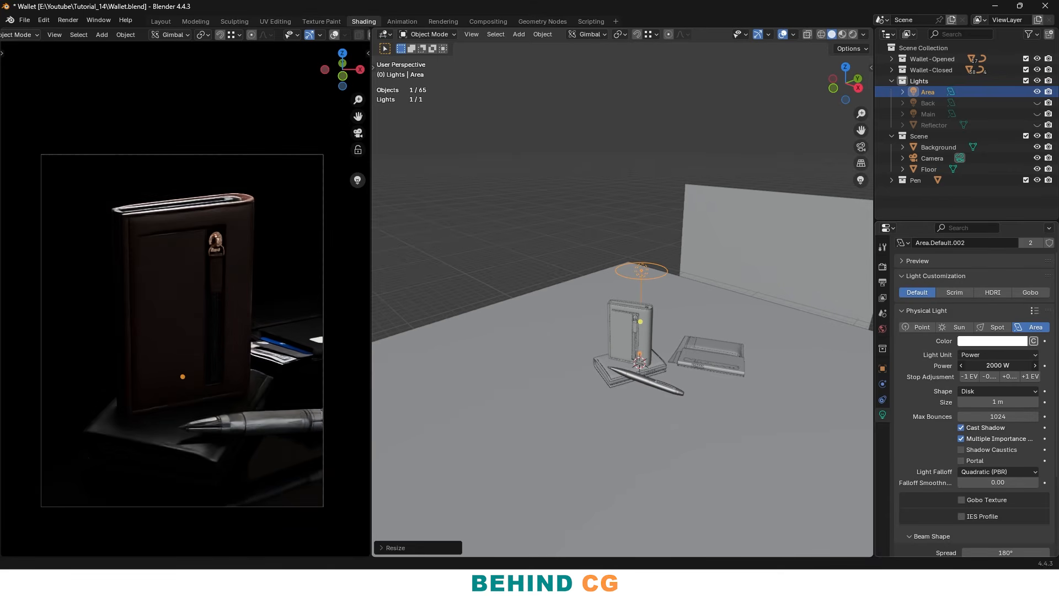
double_click(1007, 363)
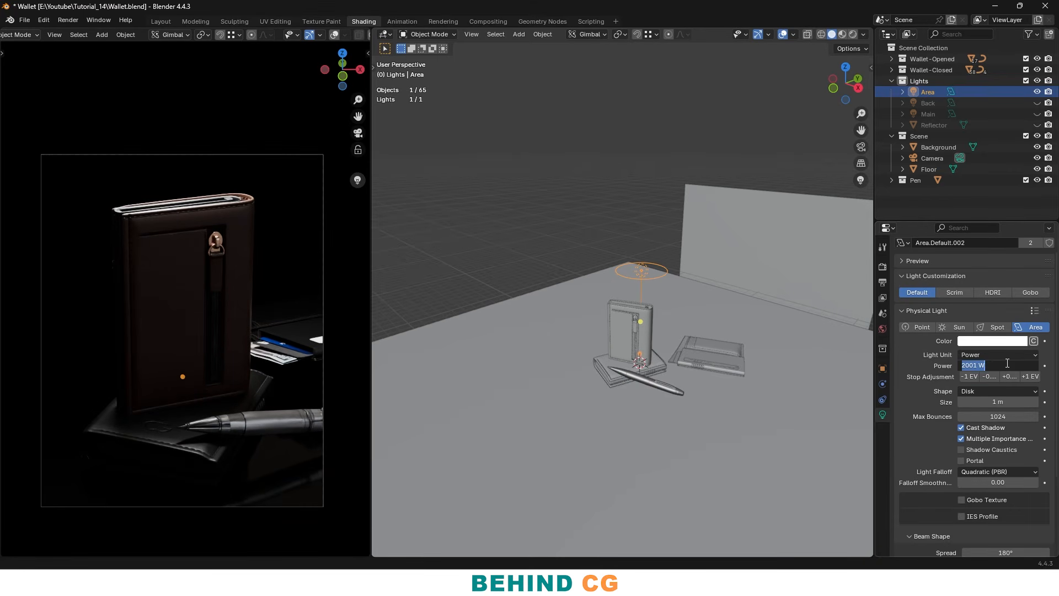
type("3000")
key("Return")
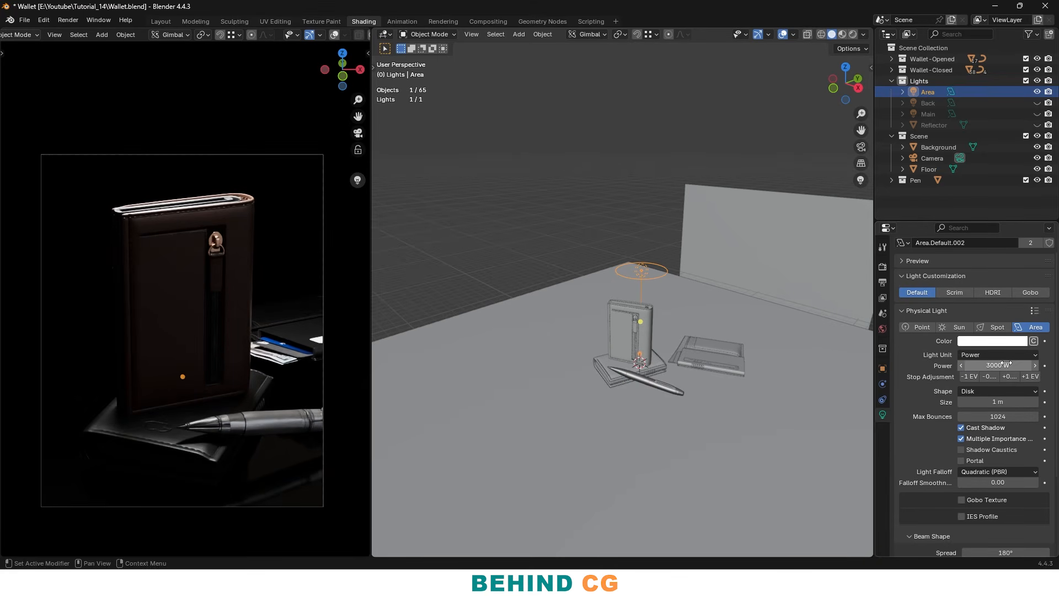
key("s")
left_click(663, 337)
In the right orthographic view, place the disk light higher and behind the standing wallet, tilted down toward it
key("KP_3")
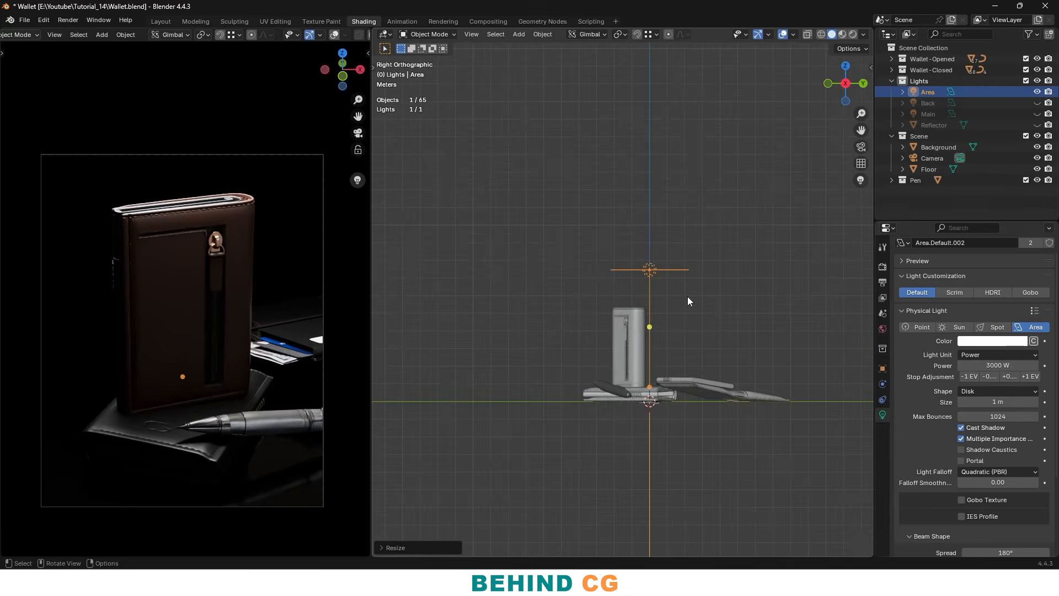
key("g")
left_click(744, 216)
key("r")
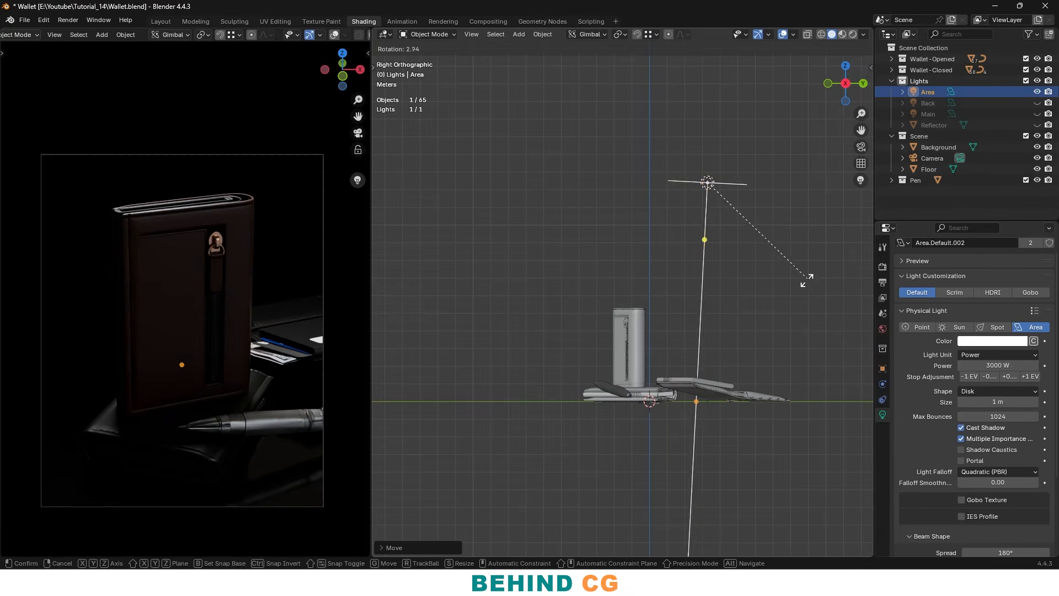
left_click(739, 269)
key("g")
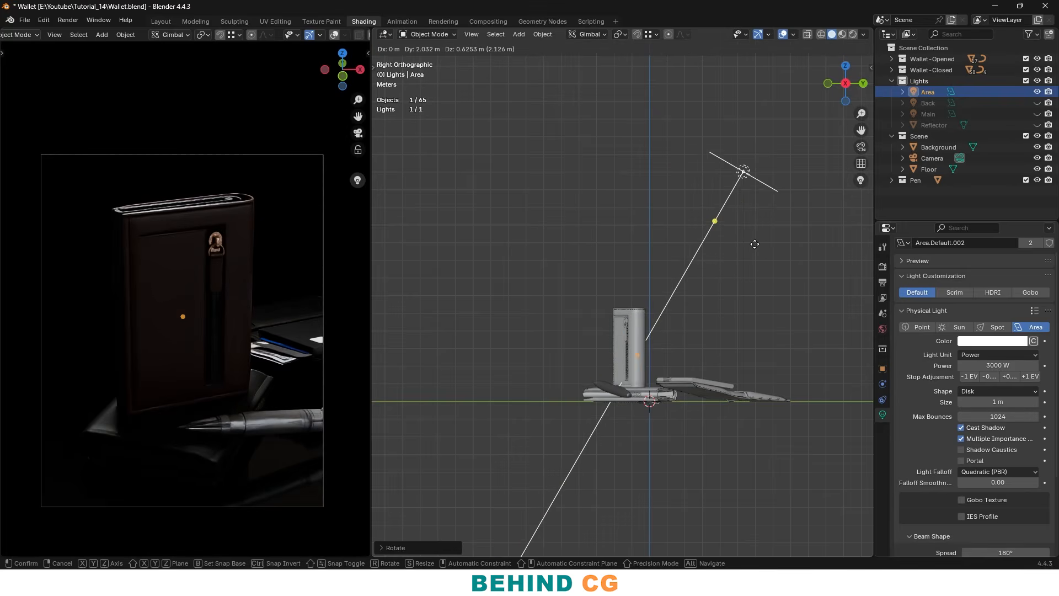
left_click(729, 283)
Examine the new light's highlights along the brown wallet's top edge and around the zipper pull
scroll(149, 211, "up", 3)
scroll(231, 160, "up", 2)
middle_click_drag(257, 61, 258, 241, "shift")
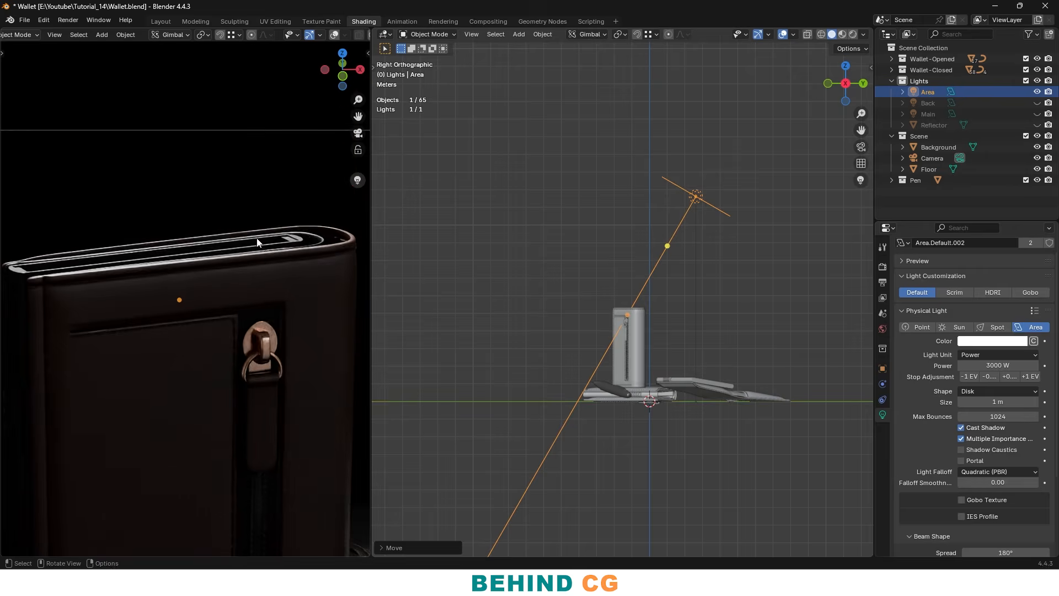
scroll(275, 254, "up", 4)
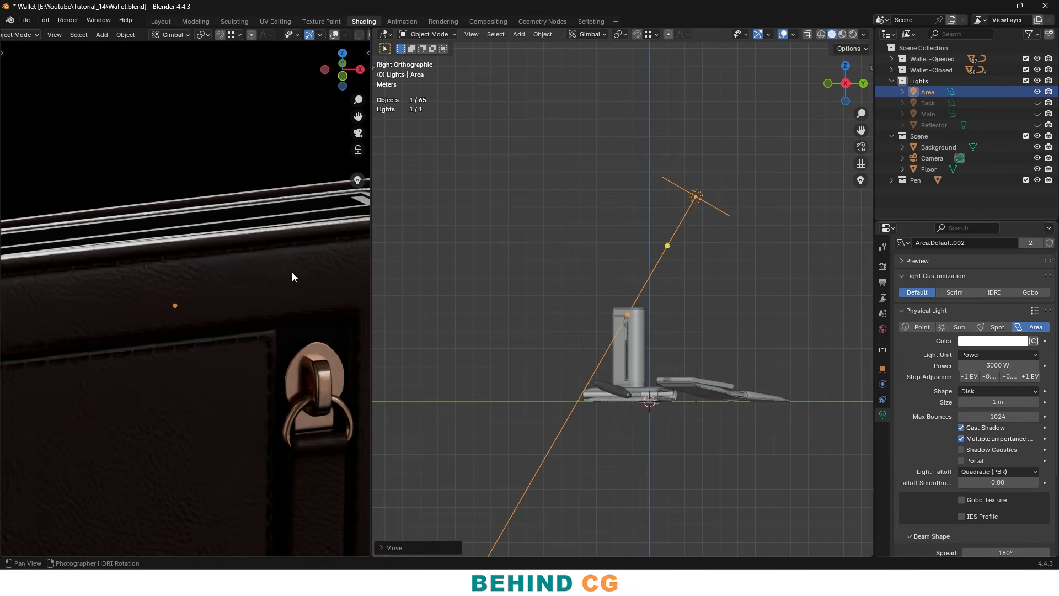
middle_click_drag(293, 272, 220, 262, "shift")
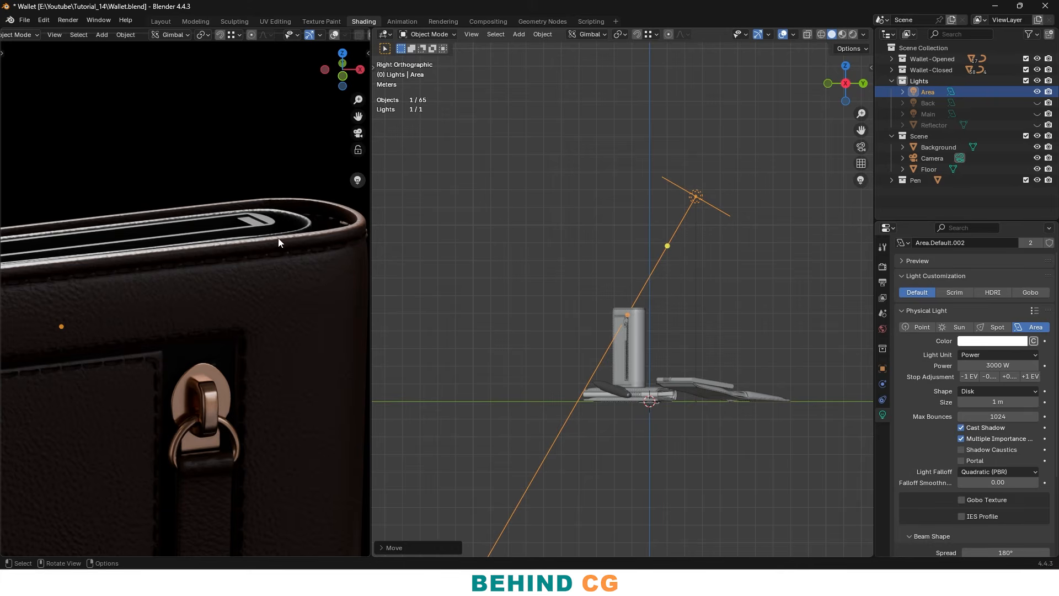
Reposition the disk light slightly higher and farther behind the standing wallet in the right orthographic view
key("g")
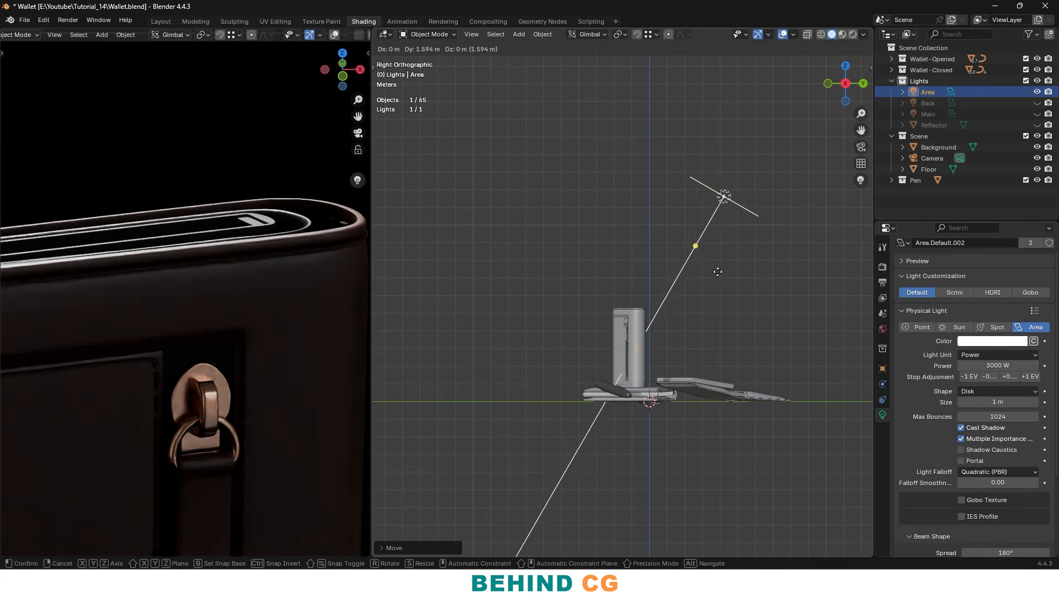
left_click(823, 260)
scroll(228, 296, "down", 5)
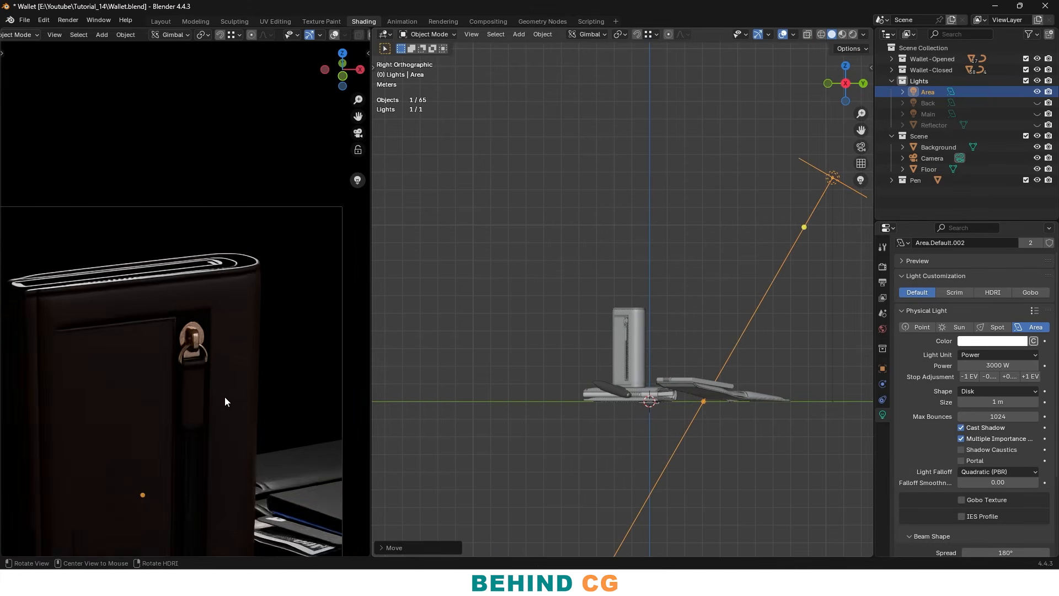
key("g")
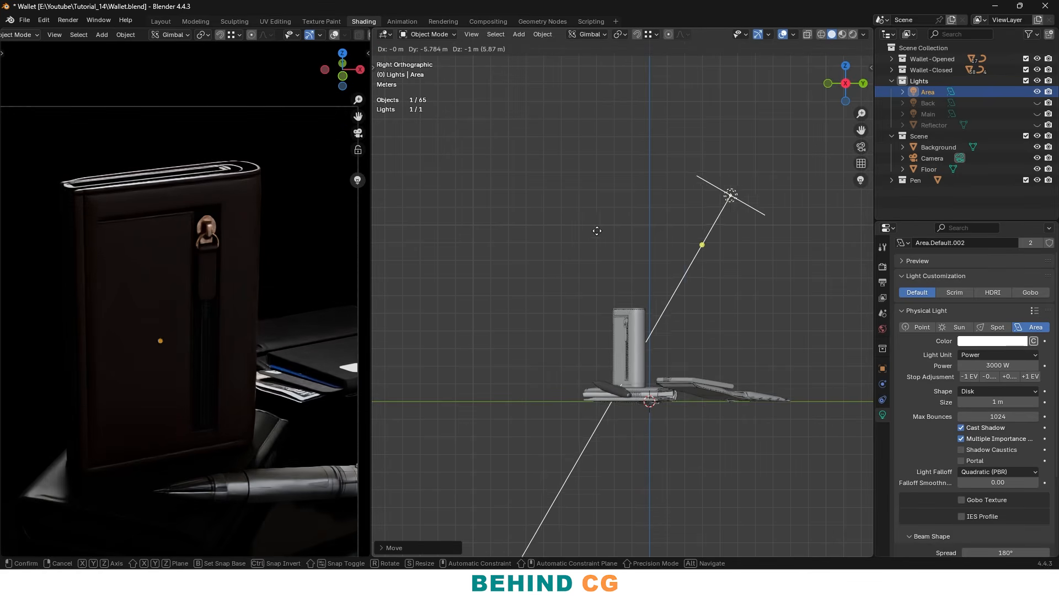
left_click(618, 218)
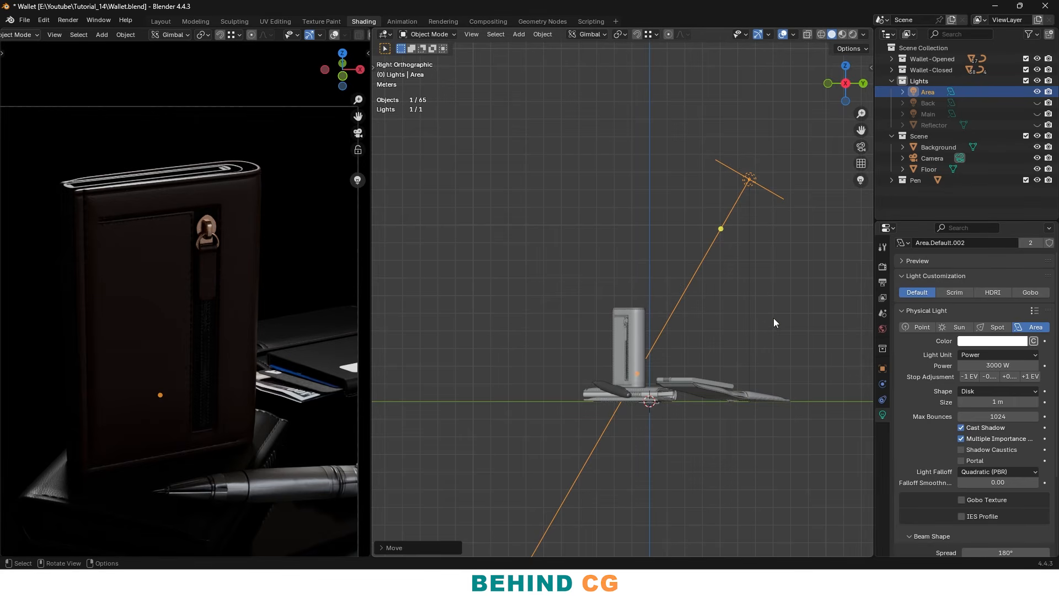
Enlarge the disk light, bring it higher and closer to the standing wallet, and readjust its tilt toward it
key("s")
left_click(800, 298)
key("g")
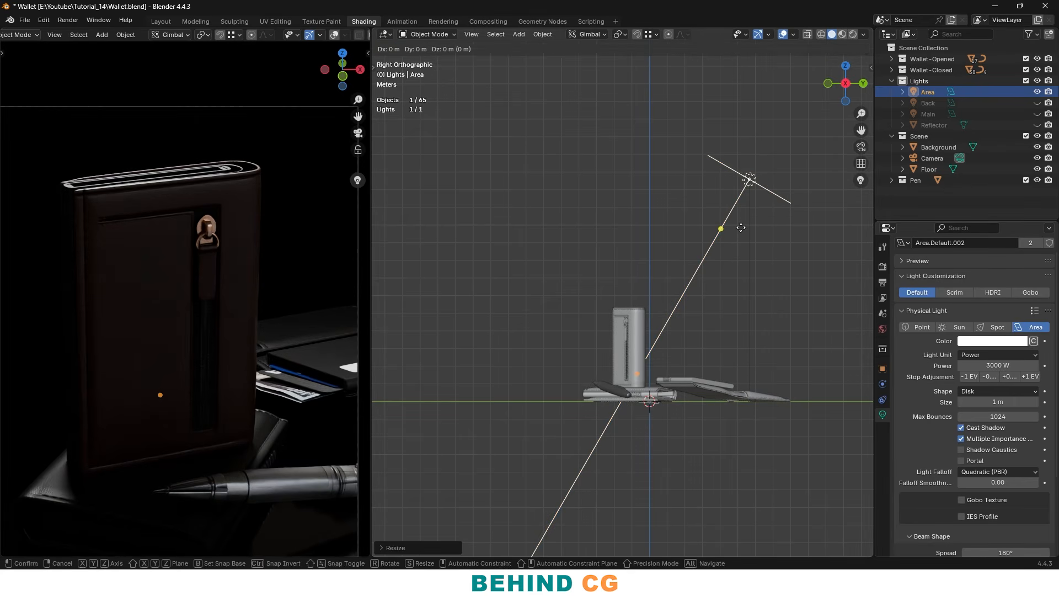
left_click(712, 228)
key("r")
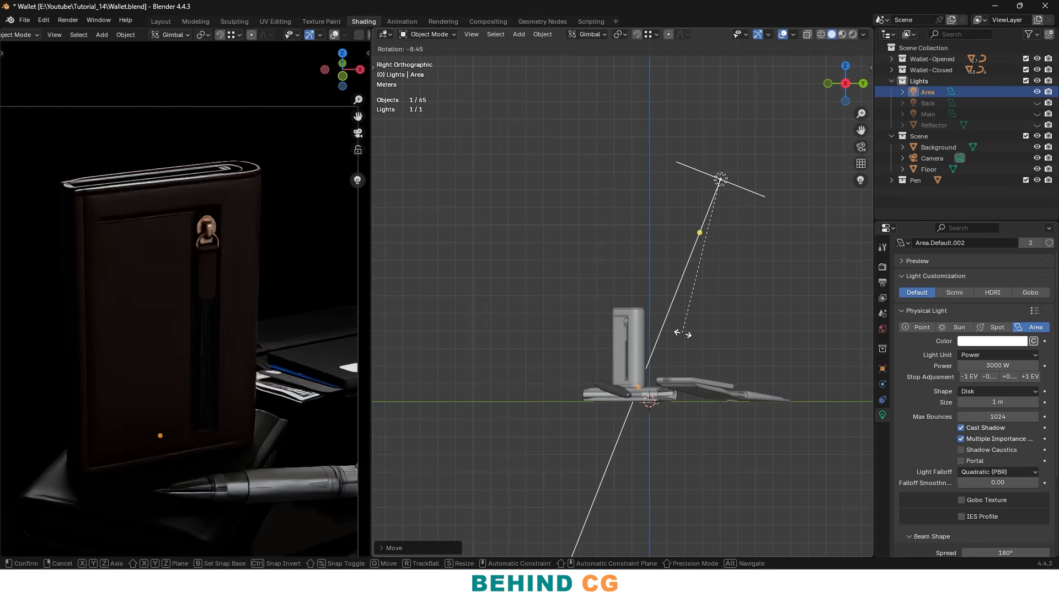
left_click(685, 333)
key("g")
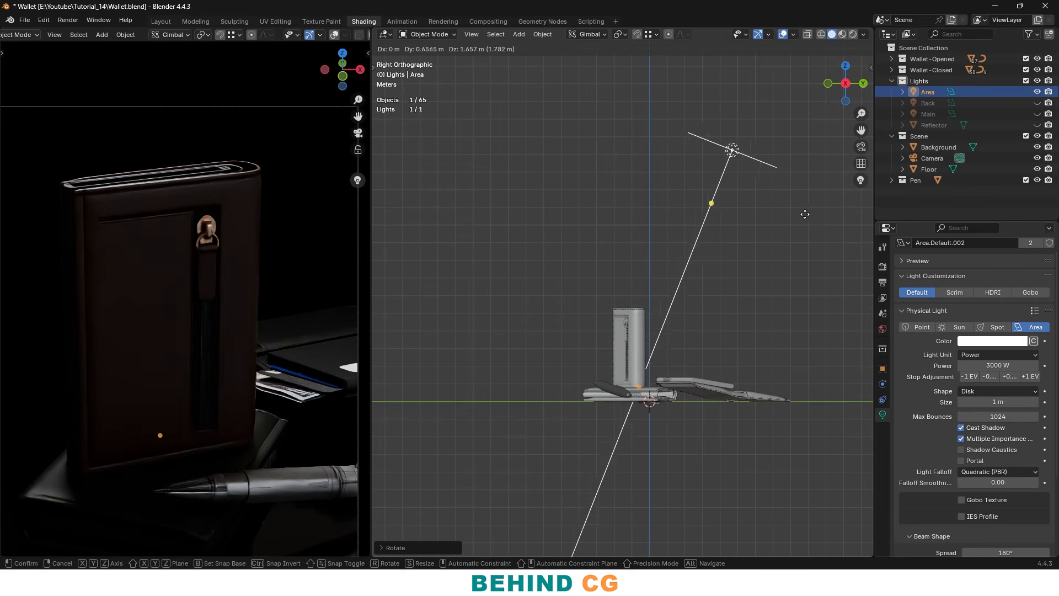
left_click(790, 216)
key("r")
left_click(762, 300)
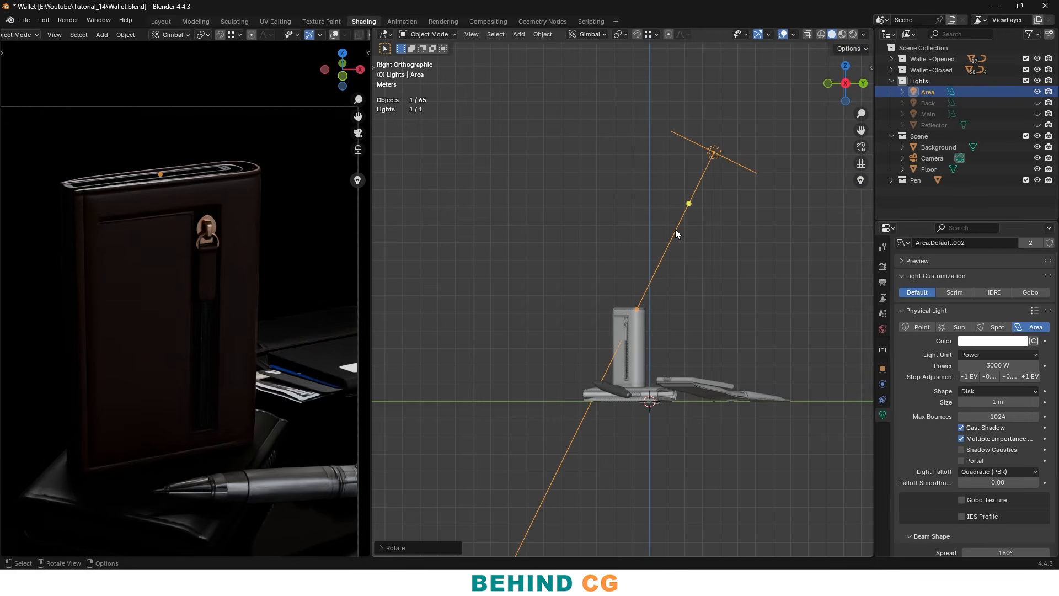
Set the disk light's power to 4000 W and scale it down slightly, nudging its position above the wallet
left_click(995, 365)
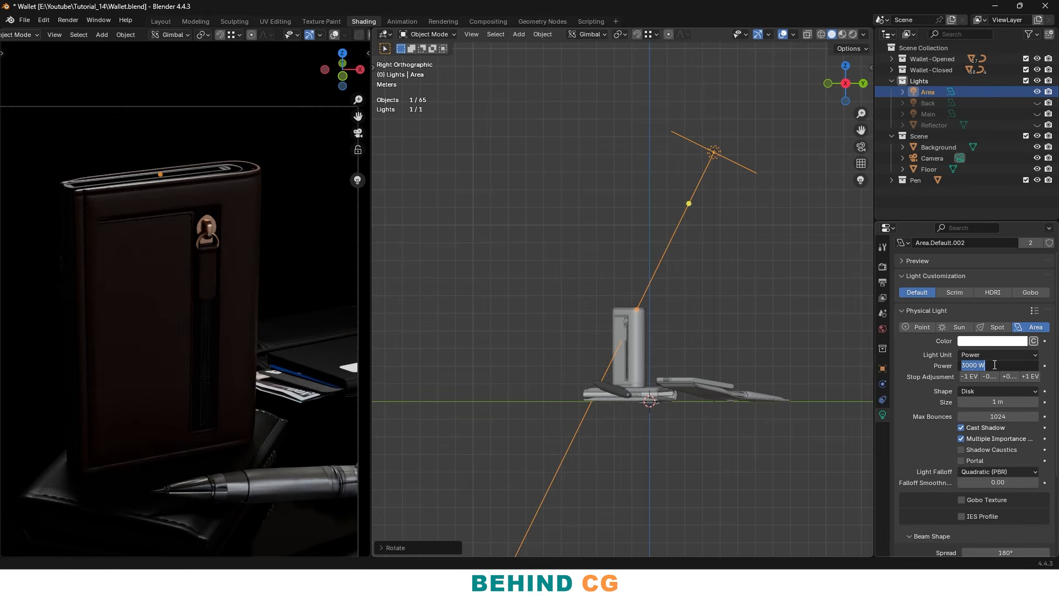
type("4")
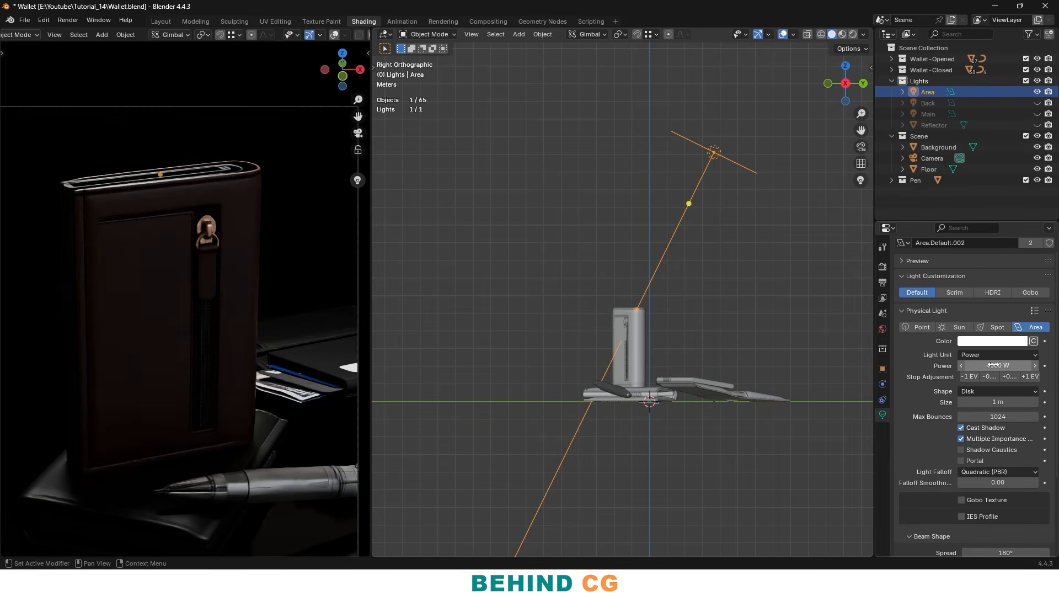
key("Return")
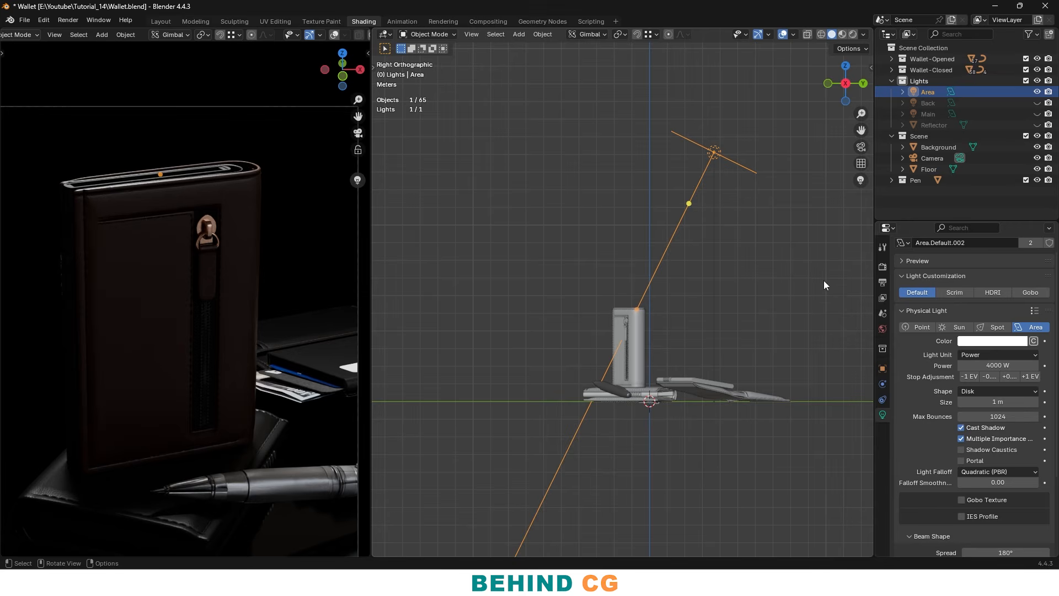
key("s")
left_click(805, 273)
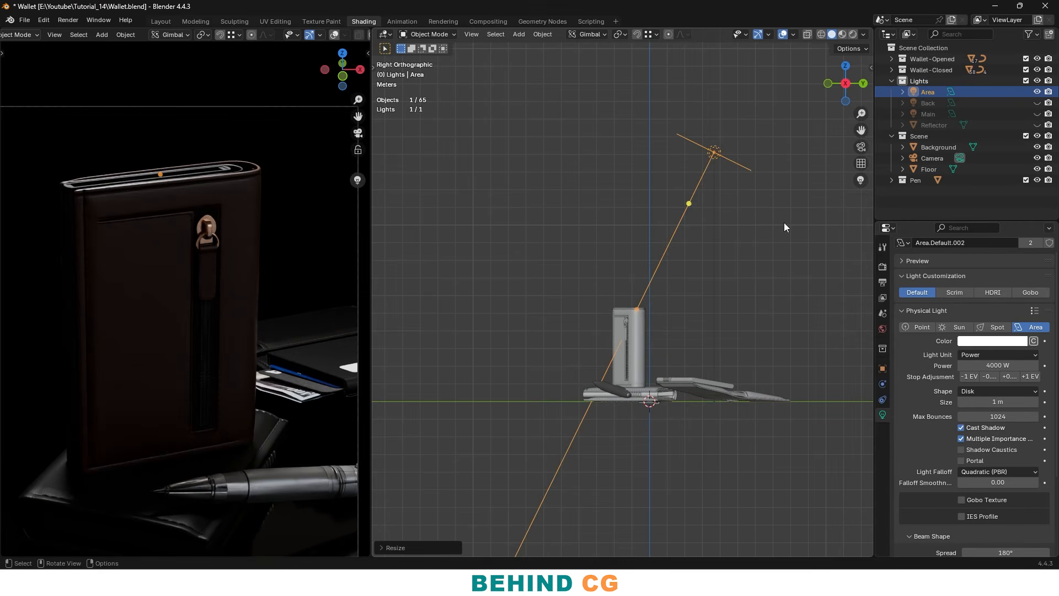
key("g")
left_click(766, 221)
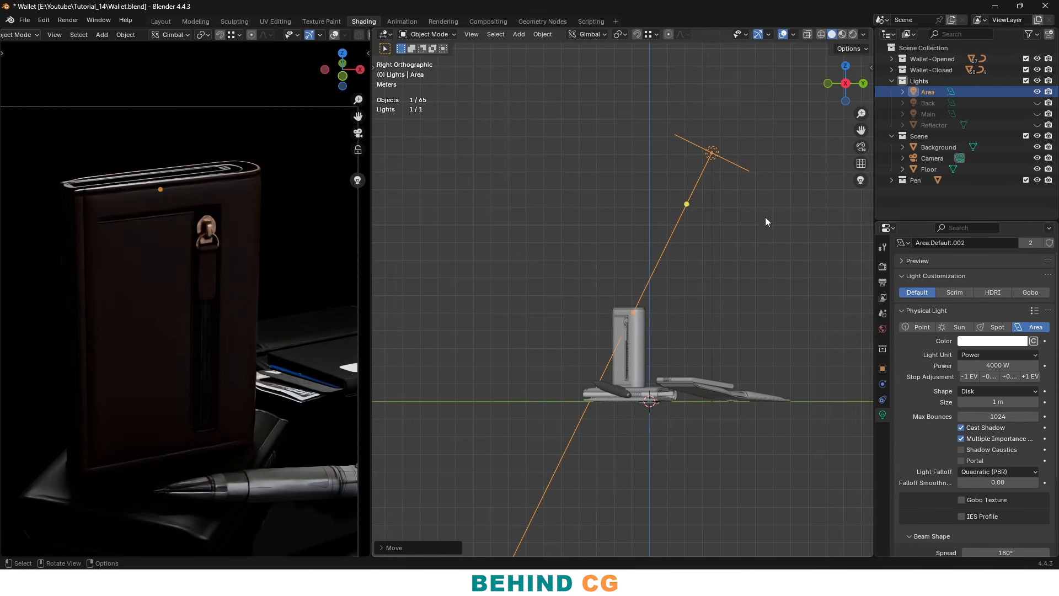
Lower the disk light behind the standing wallet and tilt it to shine at a shallower angle across the top edge
key("h")
key("alt+h")
key("g")
left_click(750, 259)
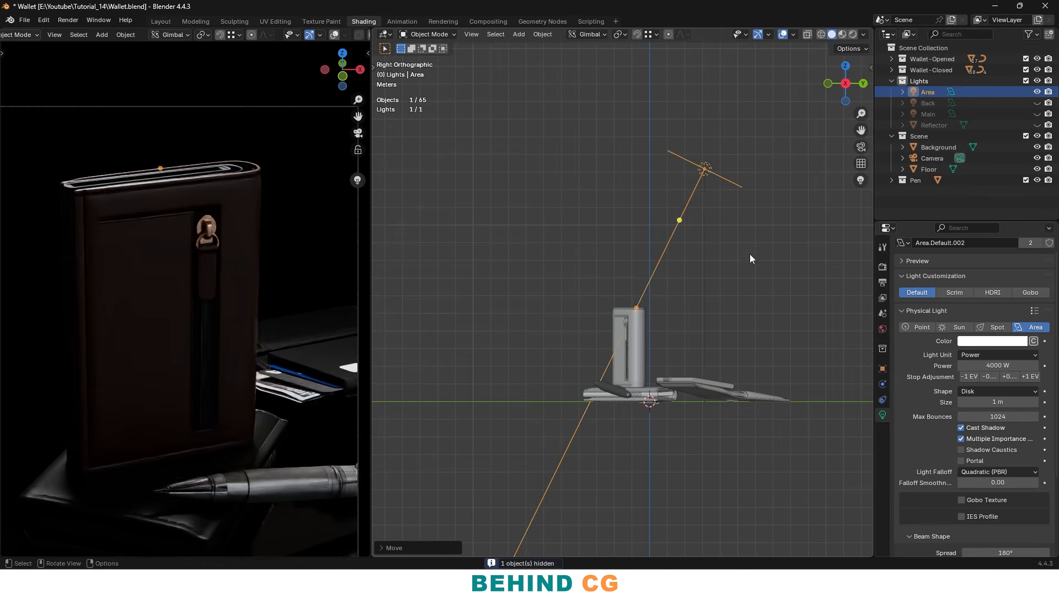
key("r")
left_click(727, 250)
key("g")
left_click(716, 234)
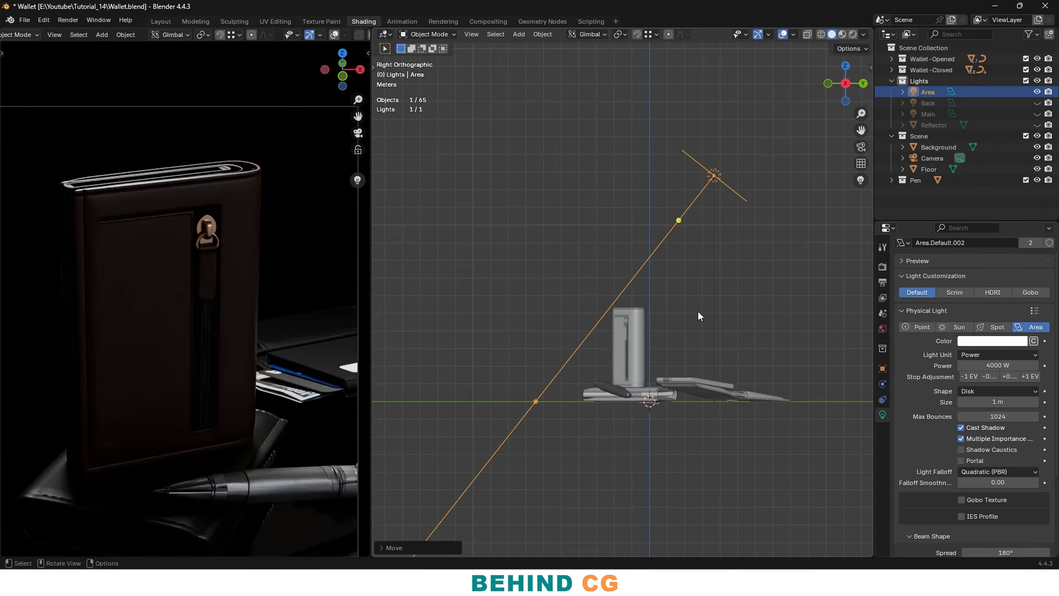
key("g")
left_click(713, 216)
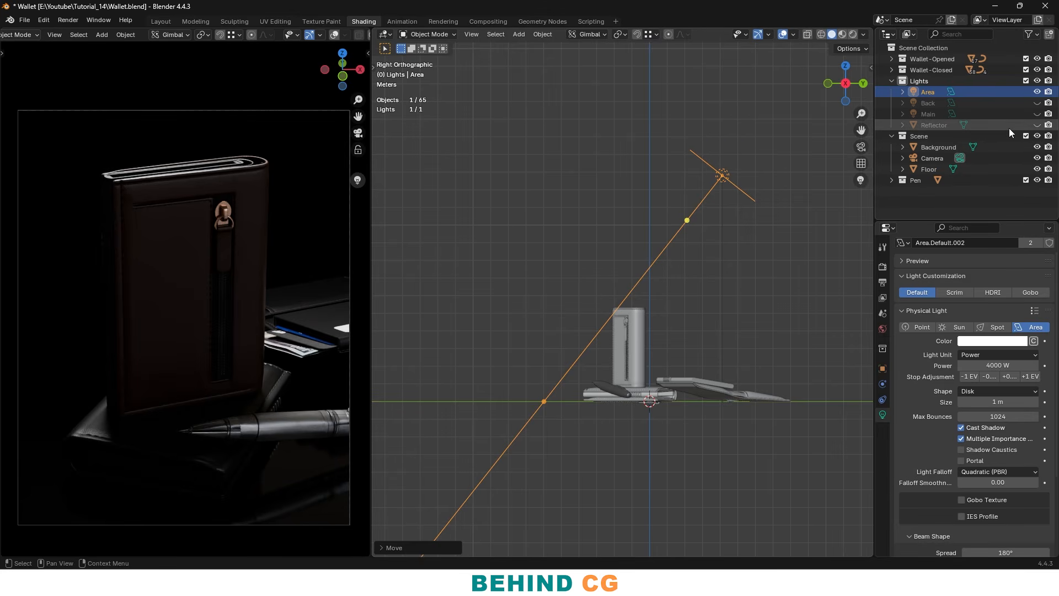
Unhide the Main light, the Back light and the Reflector in the Lights collection
left_click(1038, 114)
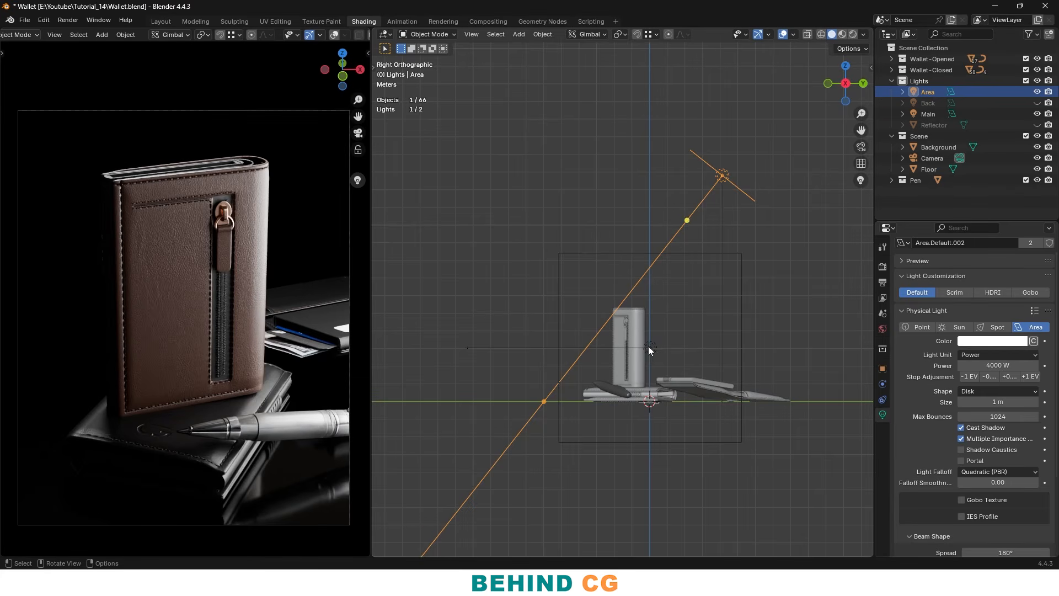
middle_click_drag(649, 348, 680, 360)
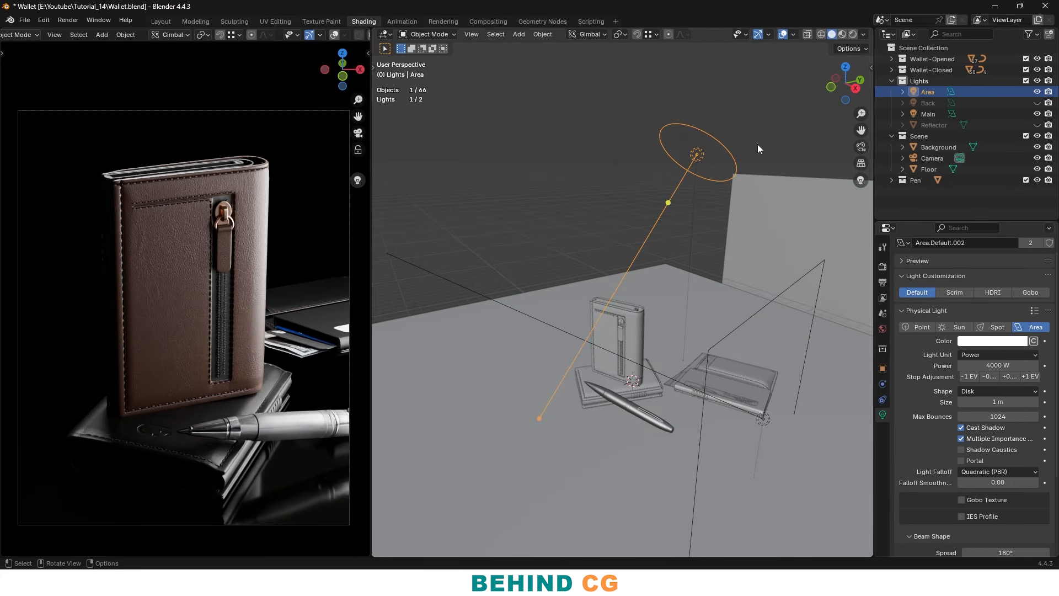
left_click(1038, 103)
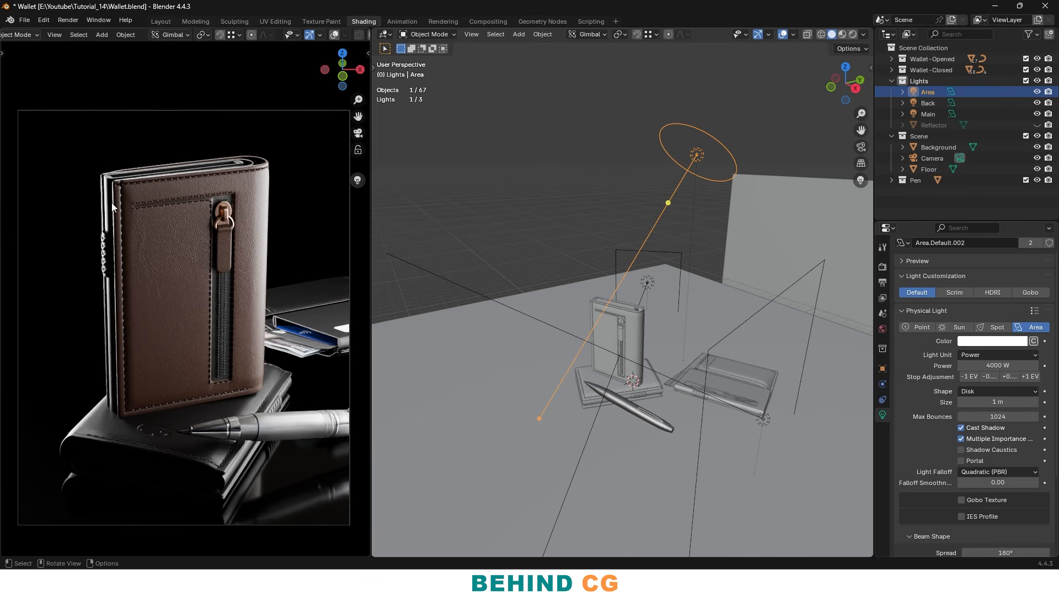
left_click(1038, 125)
Delete the Reflector plane from the scene
left_click(526, 288)
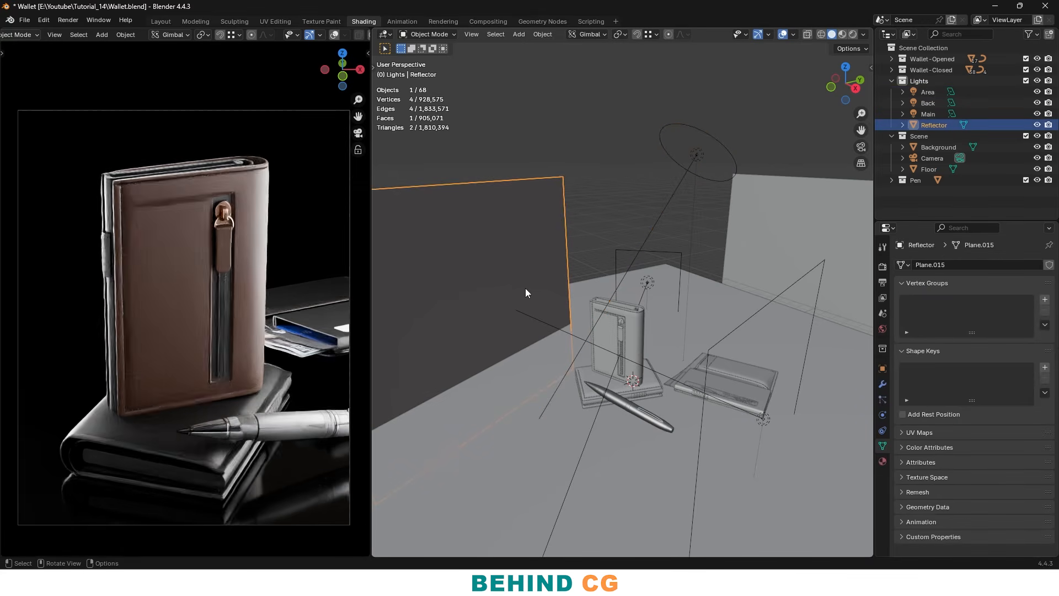
middle_click_drag(478, 290, 535, 264, "shift")
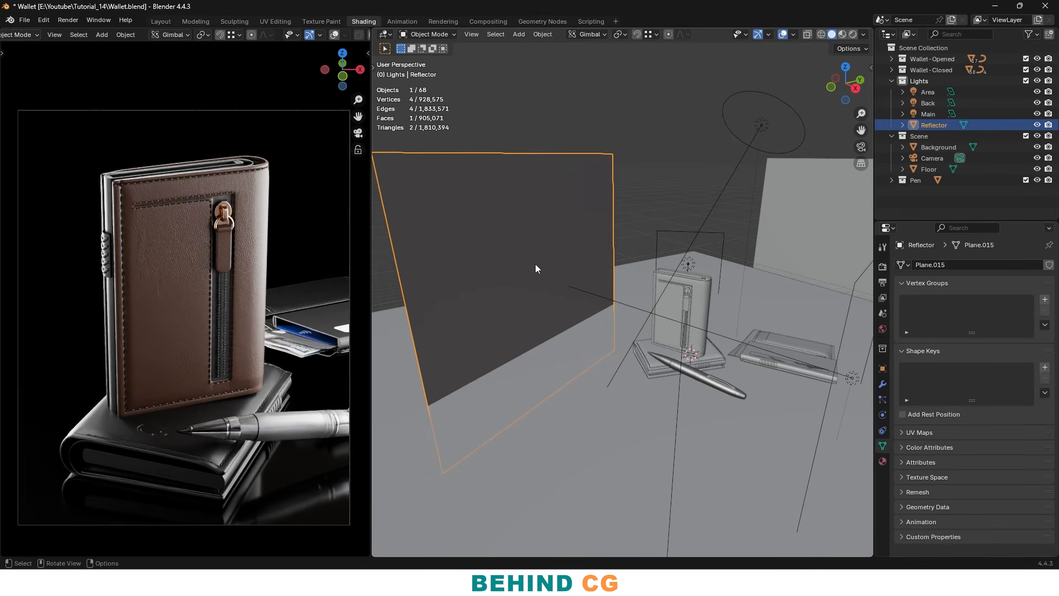
key("x")
left_click(558, 309)
Add a new area light, rotate it in the front view to shine sideways along the X axis, and scale it up
key("shift+a")
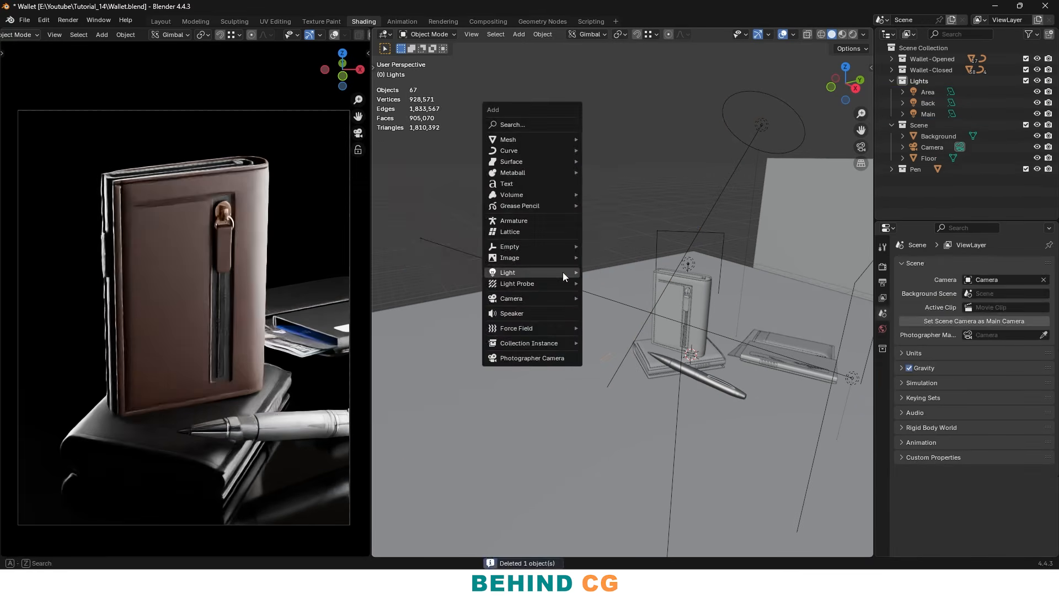
mouse_move(563, 272)
left_click(612, 308)
key("KP_1")
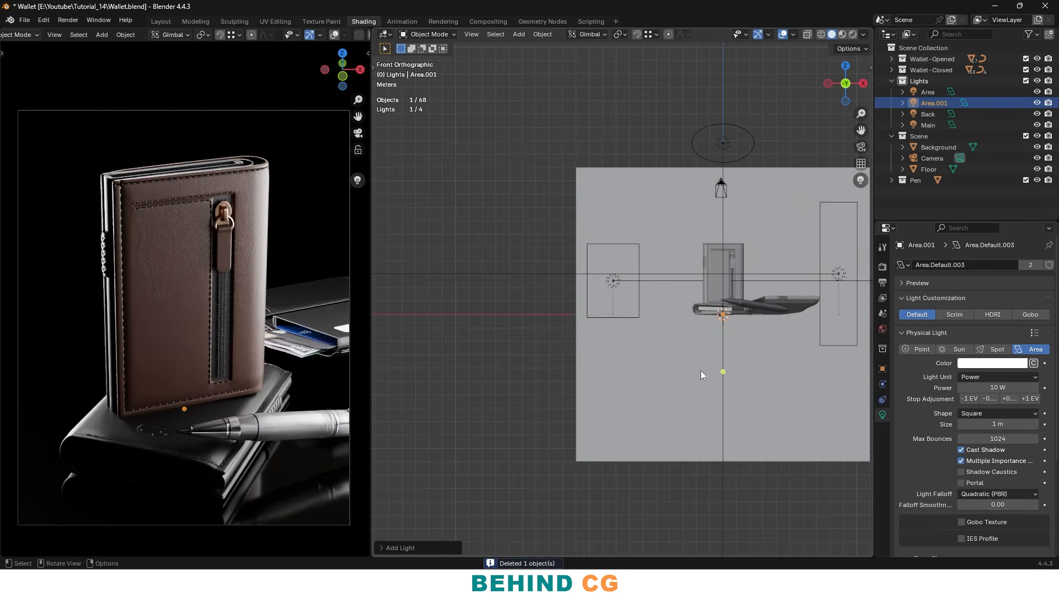
key("r")
left_click(833, 330, "ctrl")
key("s")
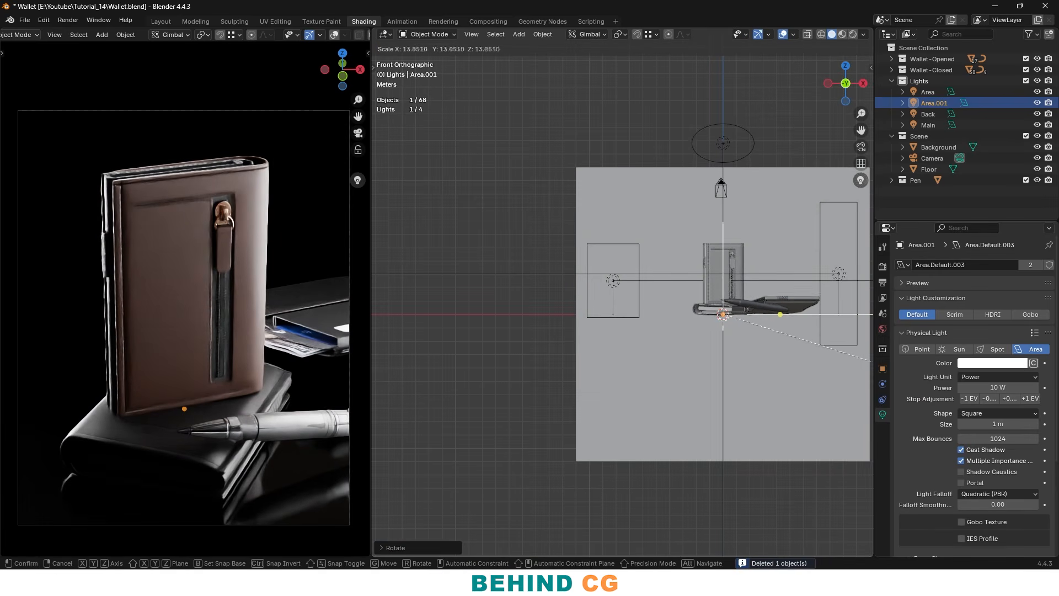
left_click(587, 392)
In the top view, place the new area light in front and to the left of the wallets, angled toward them
key("KP_7")
key("r")
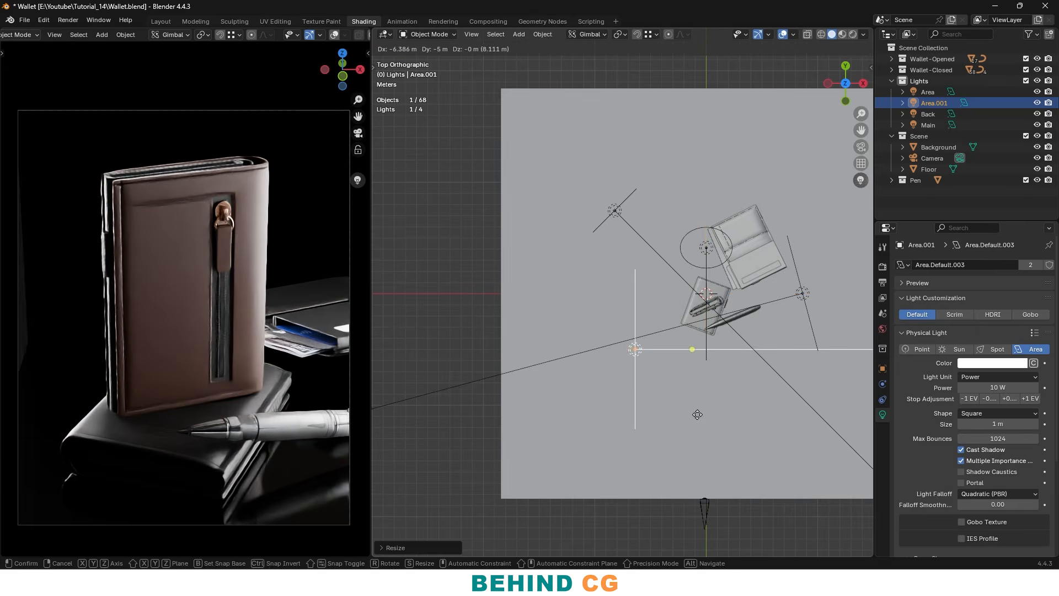
left_click(757, 373)
key("g")
left_click(762, 374)
Set the new area light's power to 300 W and raise it to 500 W
left_click(995, 388)
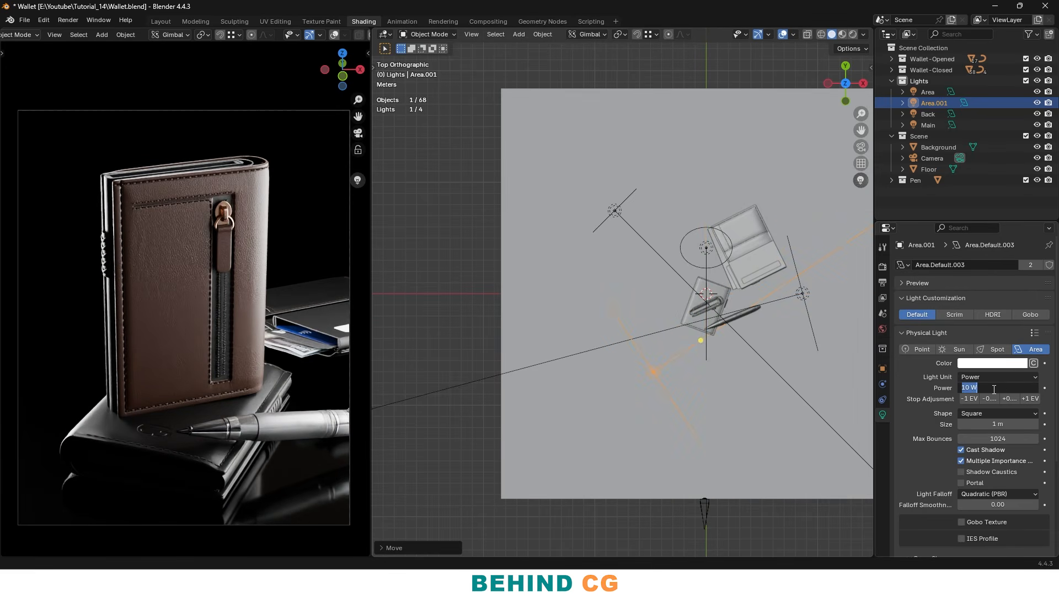
key("Return")
left_click(995, 387)
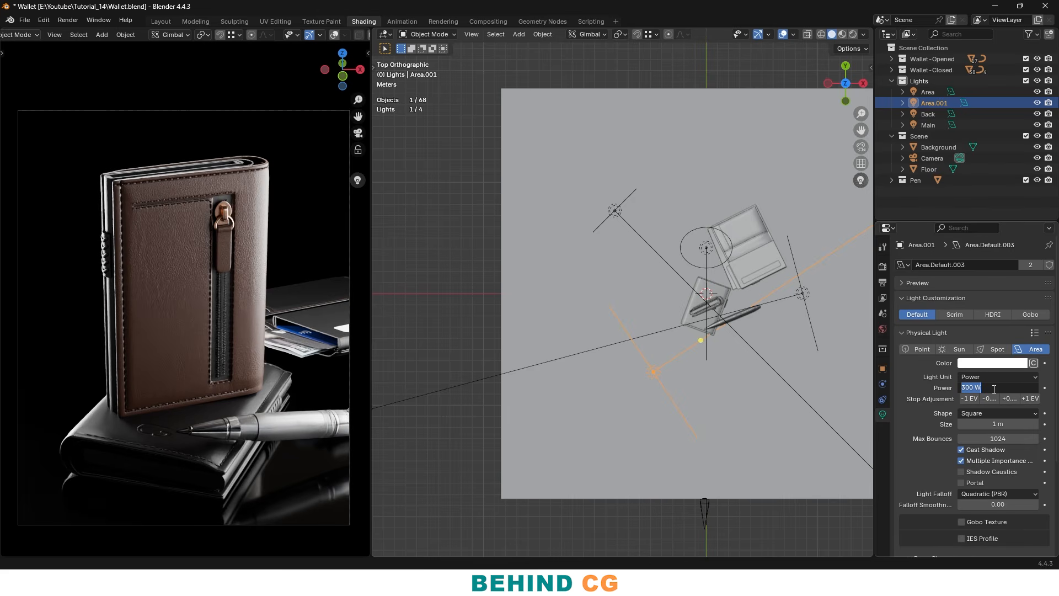
key("Return")
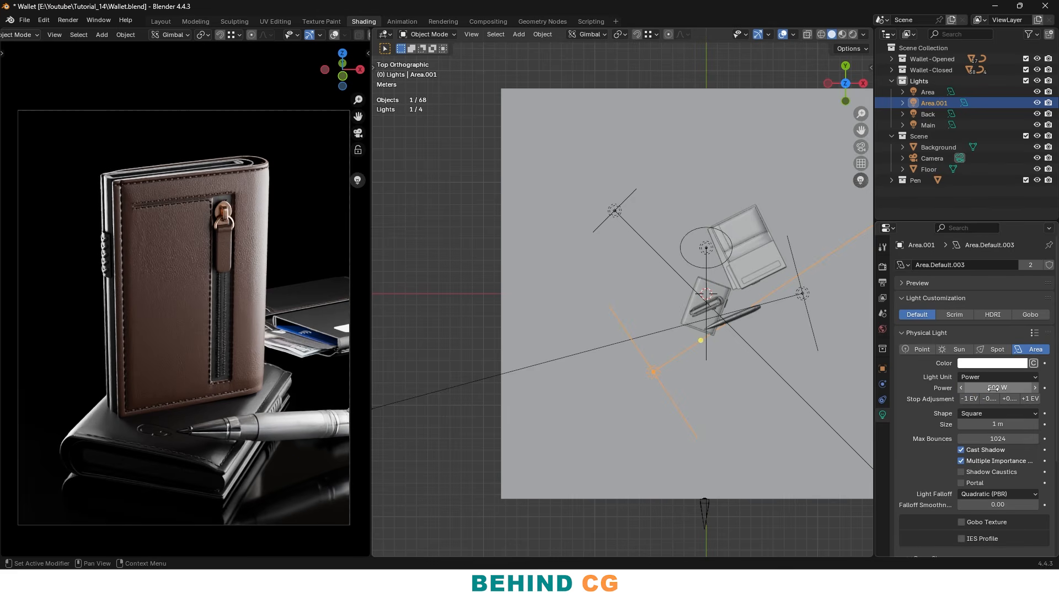
Move the new area light closer to the wallets and rotate it to face them more directly
key("g")
left_click(653, 353)
key("r")
left_click(724, 388)
key("g")
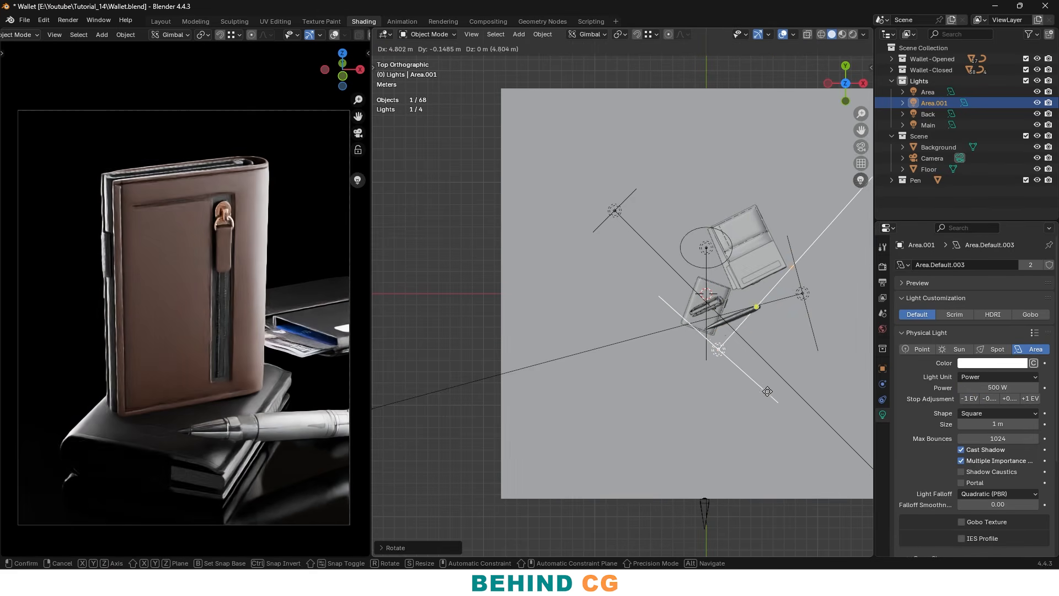
left_click(739, 398)
Set the new area light's power to 2000 W and shift it slightly away from the wallets
left_click(1002, 388)
type("20")
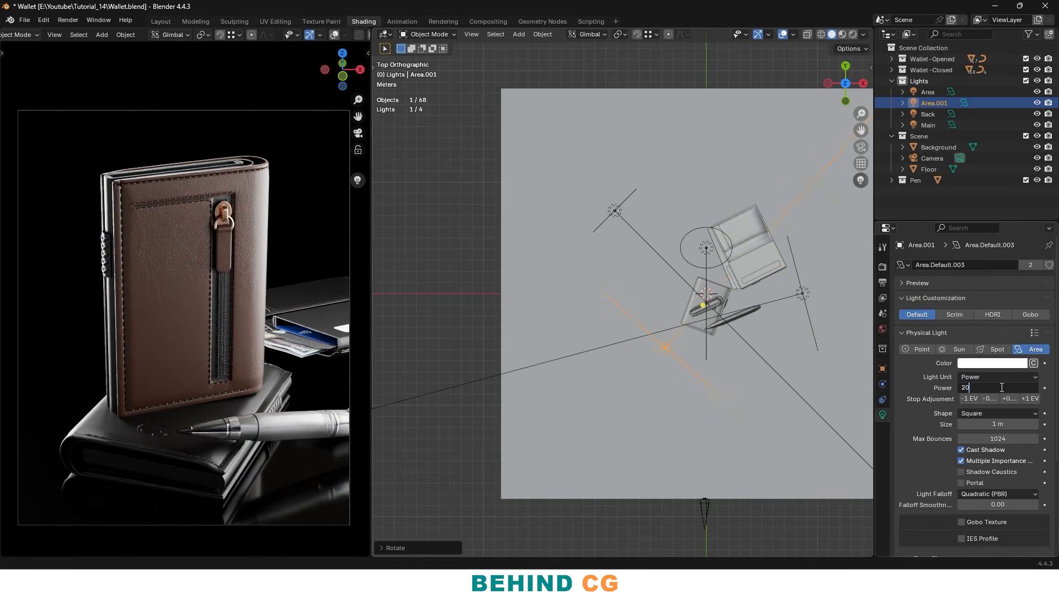
type("00")
key("Return")
key("g")
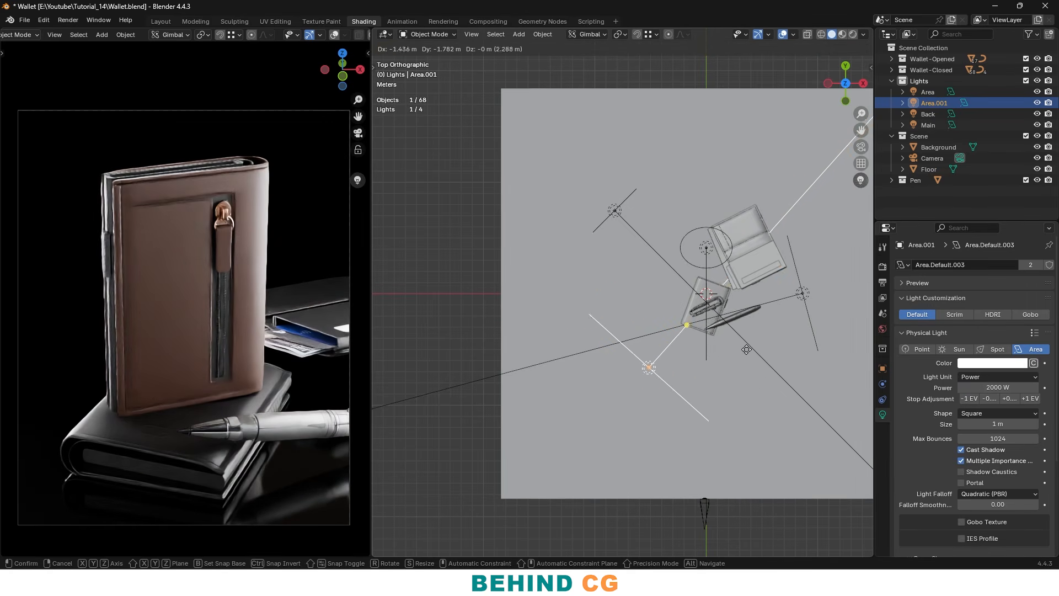
left_click(753, 349)
Raise the new area light along the Z axis to about the height of the standing wallet
middle_click_drag(214, 403, 210, 385, "shift")
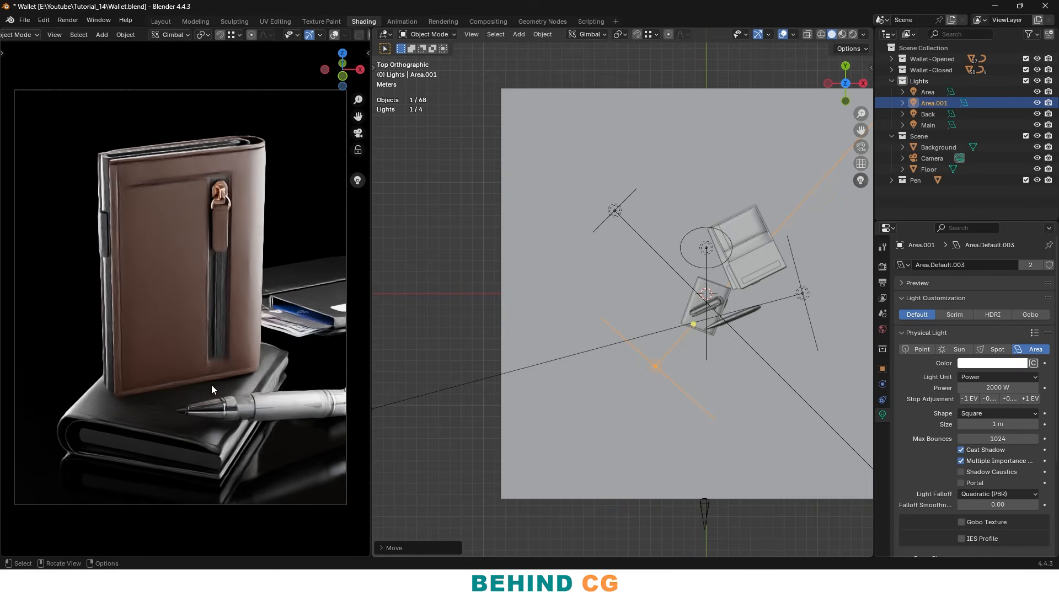
middle_click_drag(674, 364, 652, 296)
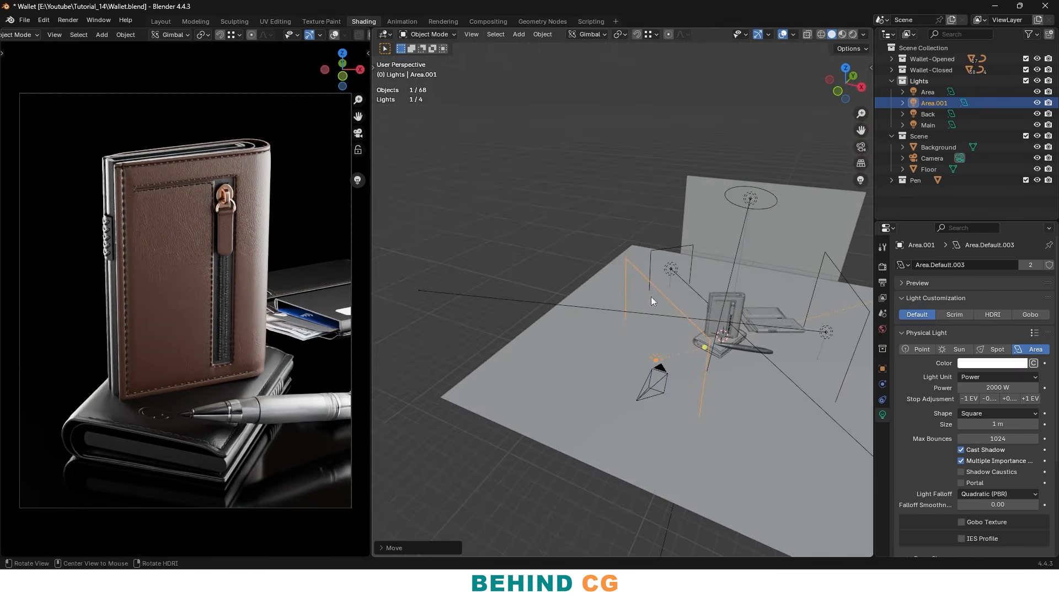
key("g")
key("z")
left_click(691, 329)
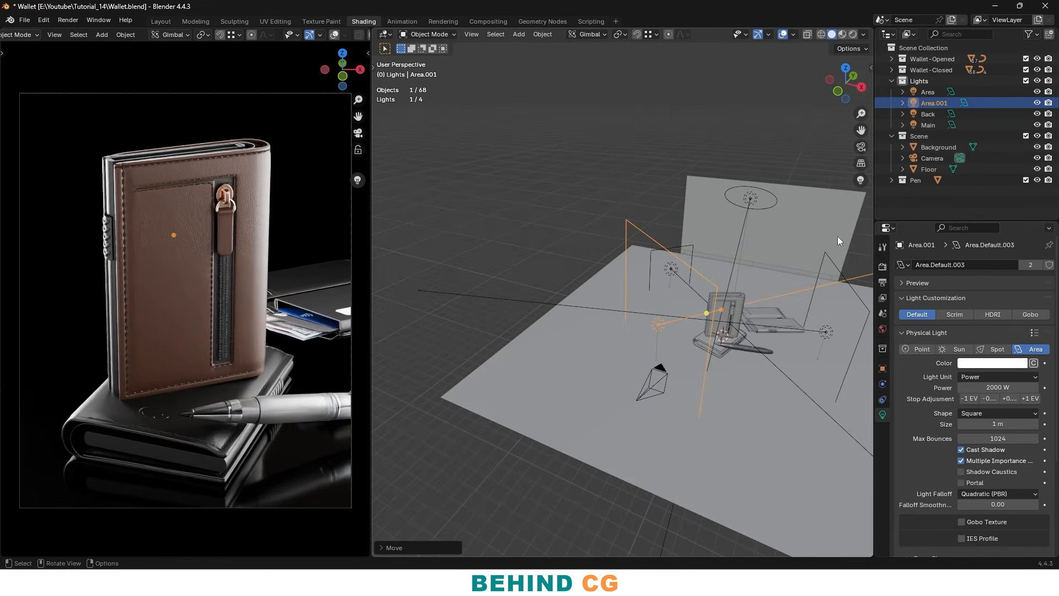
Rename the new front area light to Fill
double_click(946, 103)
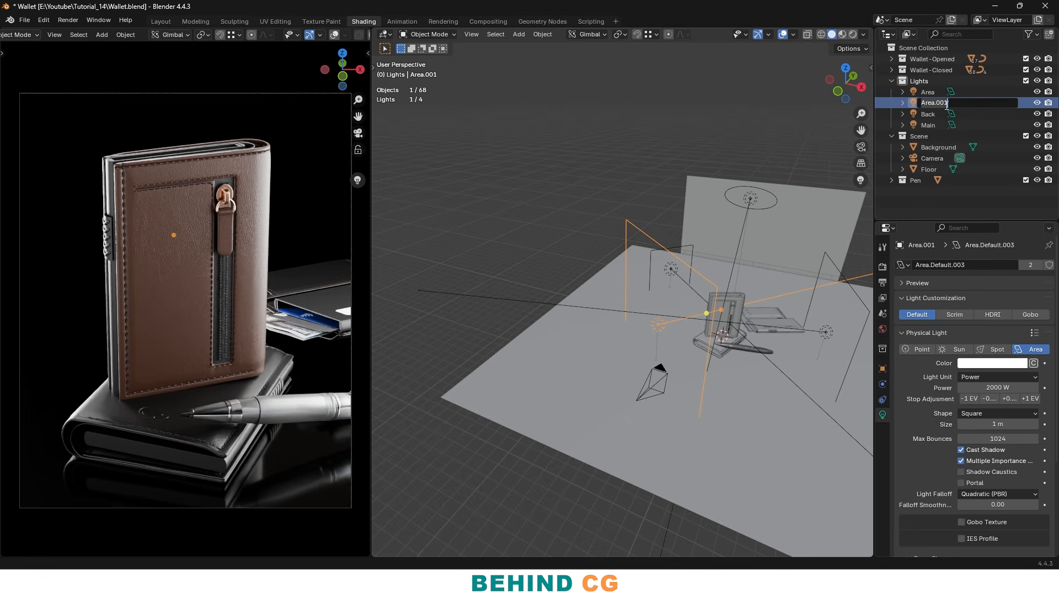
type("Fill")
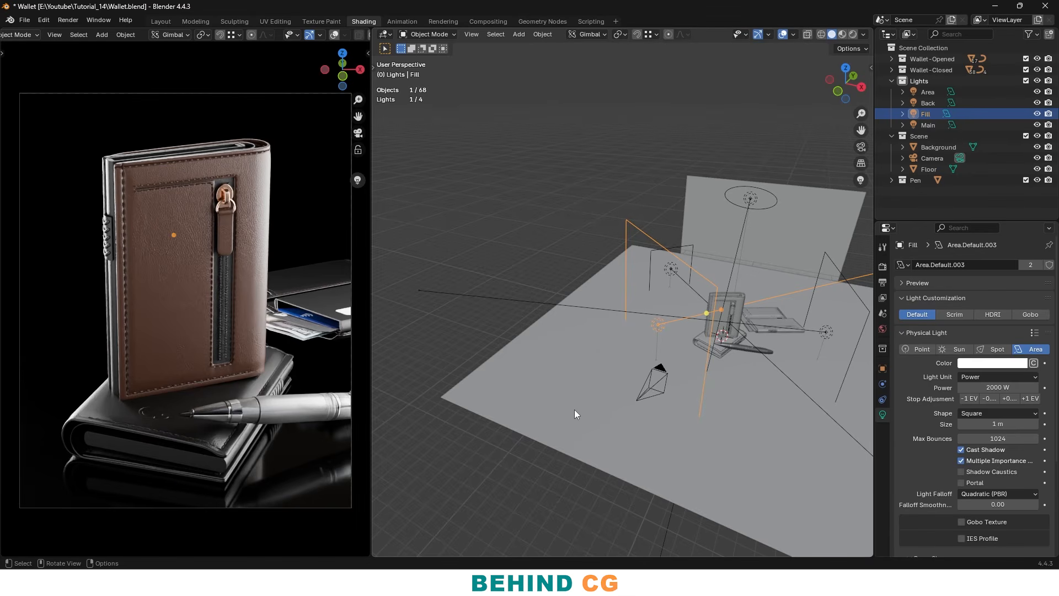
scroll(266, 420, "up", 1)
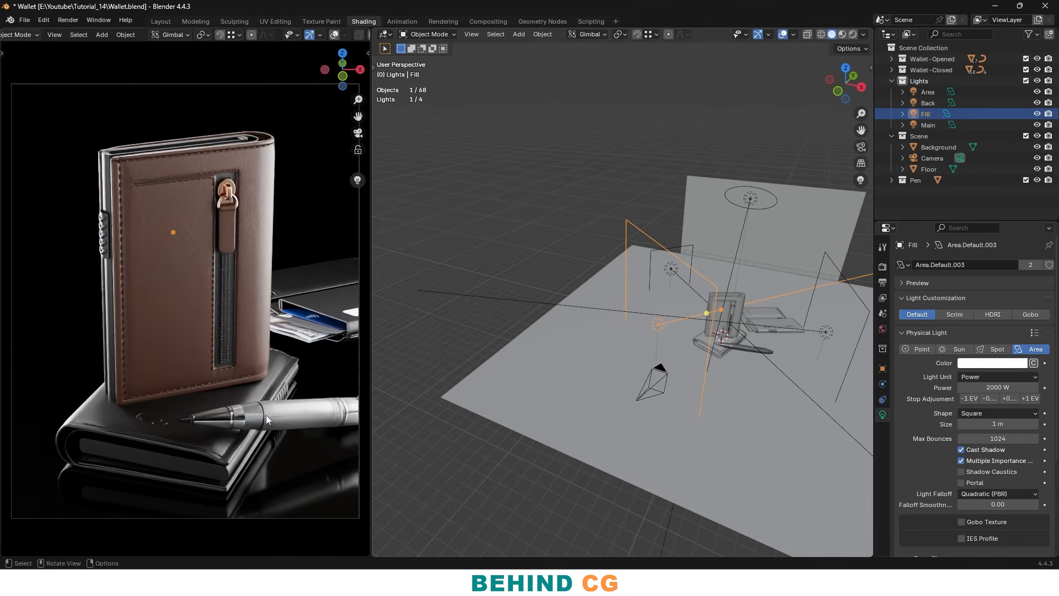